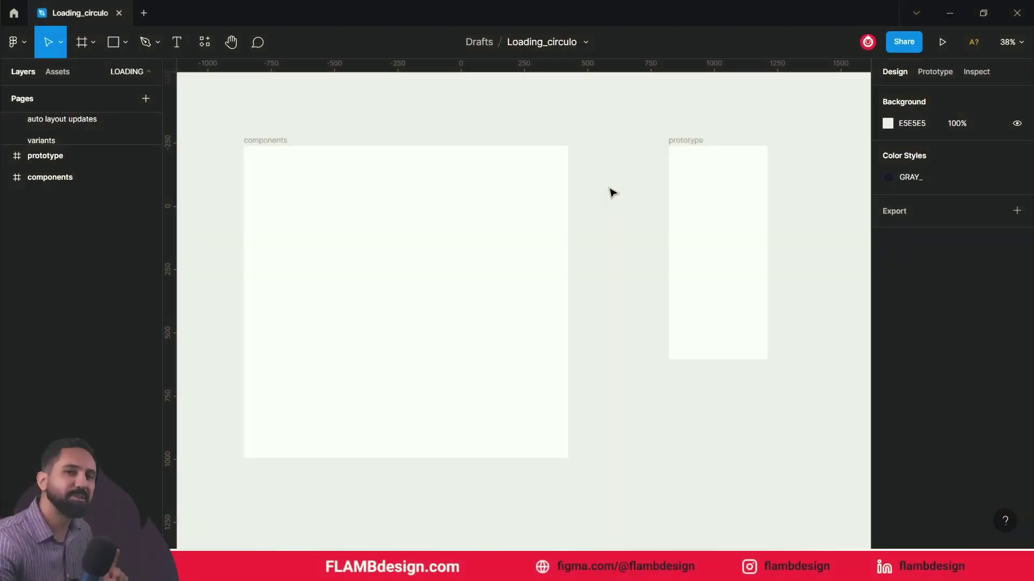
- Zoom in on the empty 1280×1234 components frame and clear the selection
left_click(703, 140)
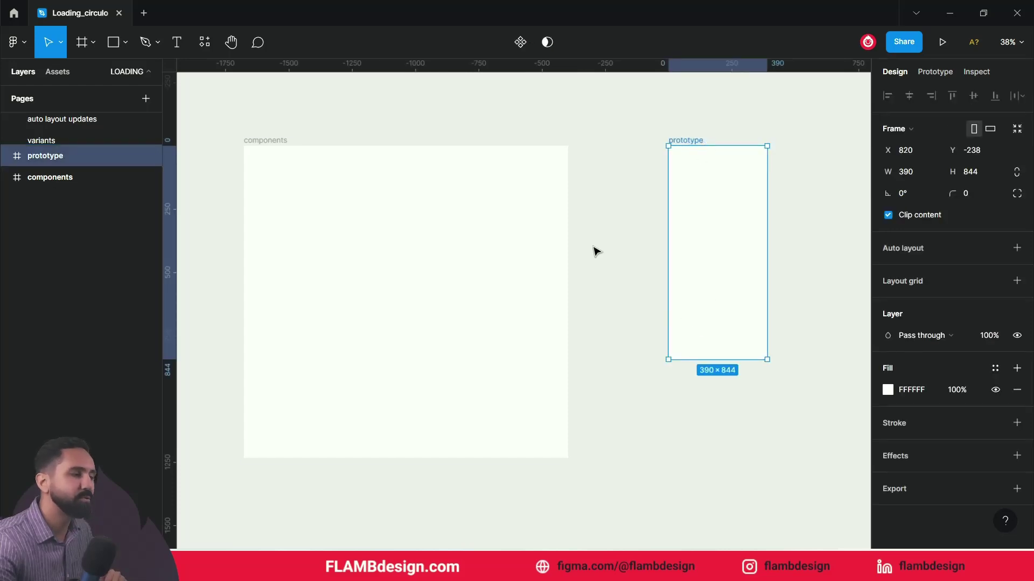
left_click(297, 144)
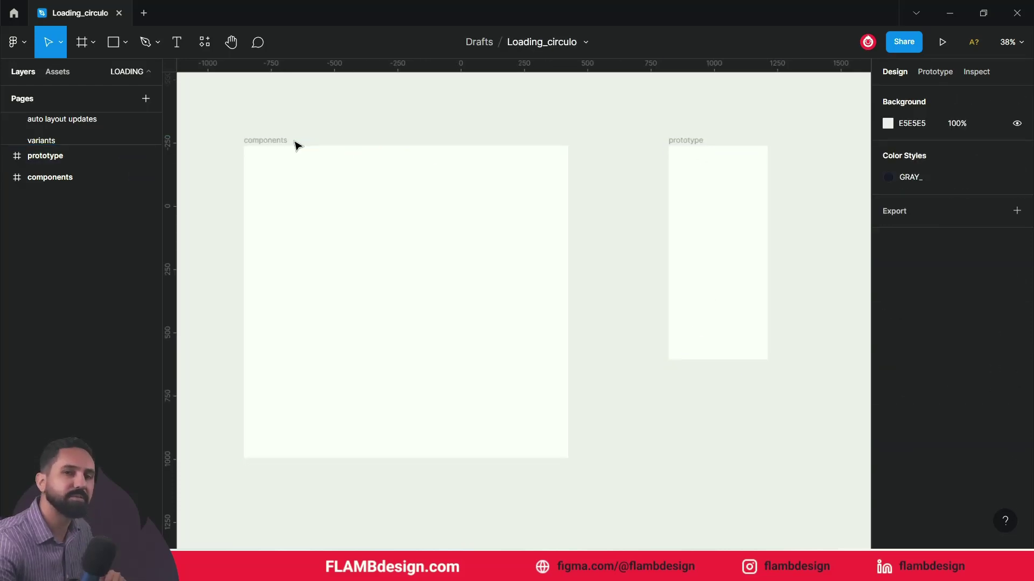
left_click(320, 179)
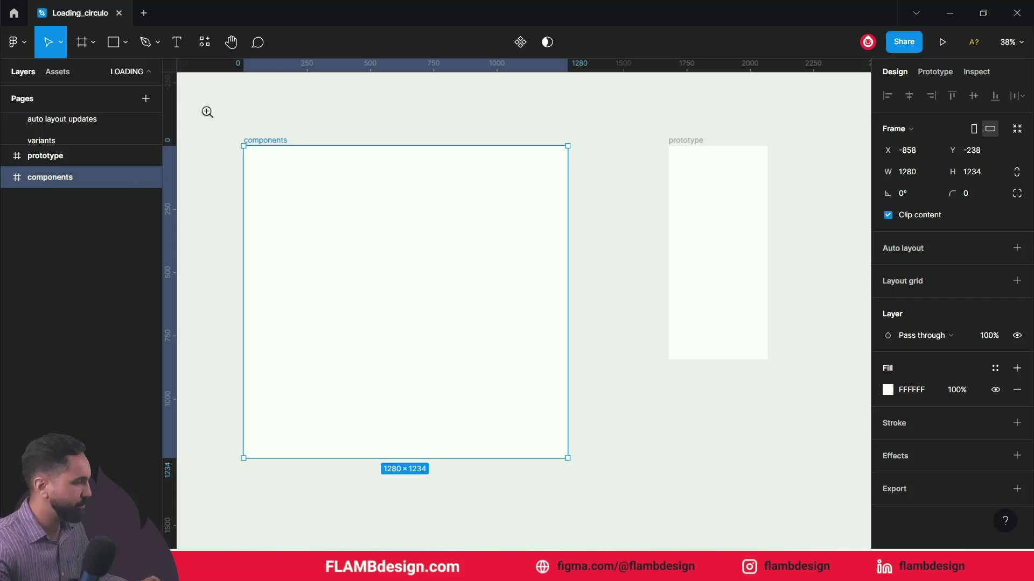
left_click_drag(222, 127, 630, 473)
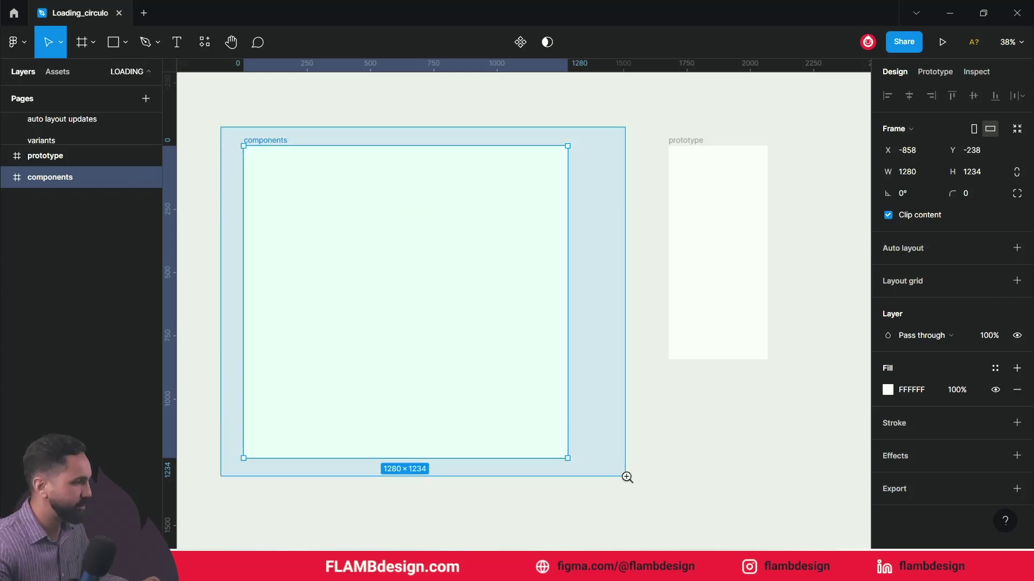
left_click_drag(484, 362, 508, 397)
left_click(221, 270)
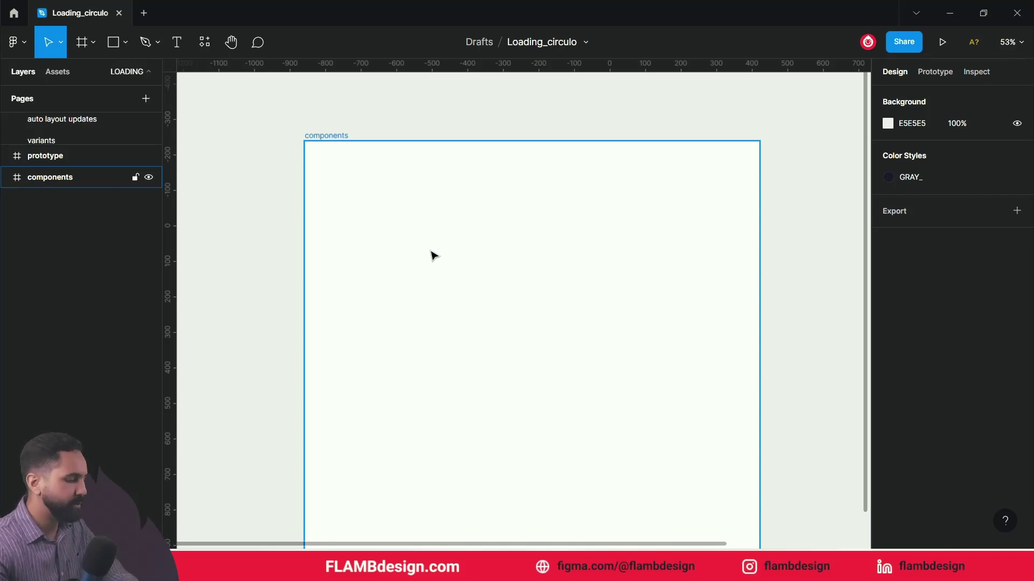
- Draw a small circle on the components frame and zoom in close on it
key("o")
left_click_drag(408, 216, 446, 253)
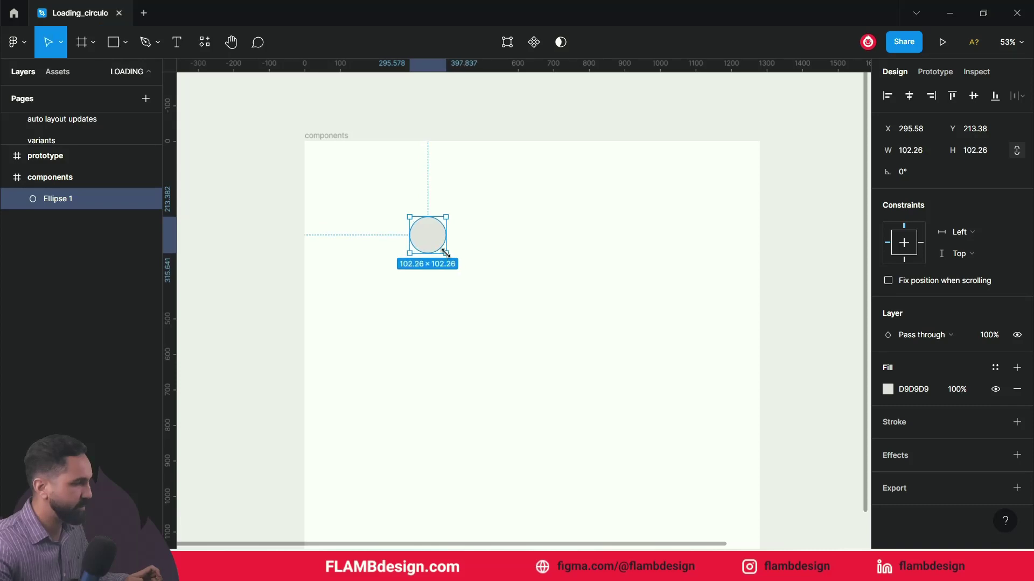
mouse_move(531, 258)
left_mouse_down()
mouse_move(355, 256)
mouse_move(532, 258)
left_mouse_up()
left_click(420, 256)
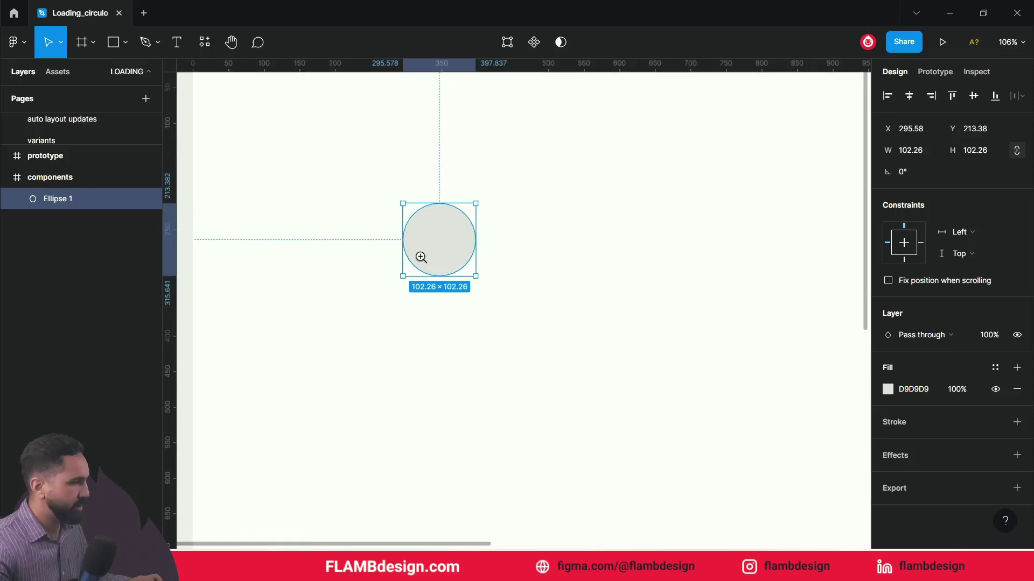
left_click(420, 256)
left_click_drag(697, 273, 711, 349)
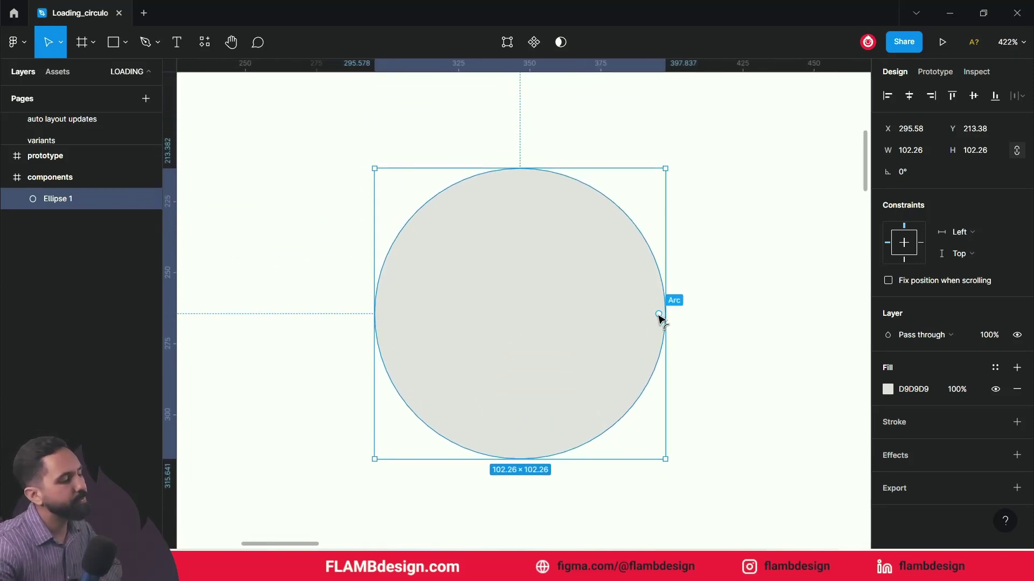
- Shape the circle into a ring with 75% sweep and 56.45% ratio, then nudge it left
mouse_move(652, 317)
left_mouse_down()
mouse_move(656, 366)
mouse_move(665, 326)
mouse_move(636, 402)
mouse_move(522, 180)
left_mouse_up()
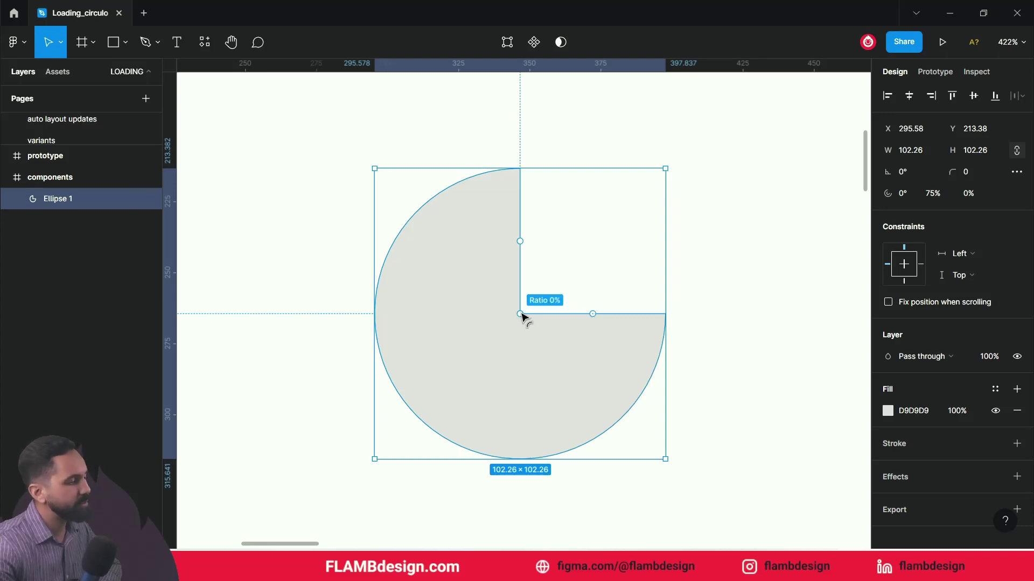
left_click_drag(520, 314, 451, 358)
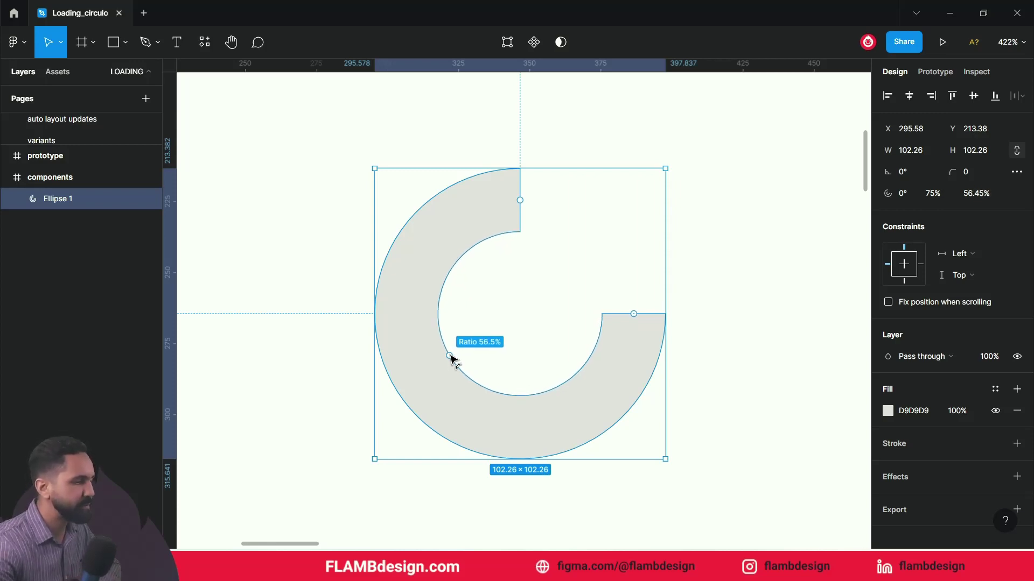
scroll(446, 242, "down", 5)
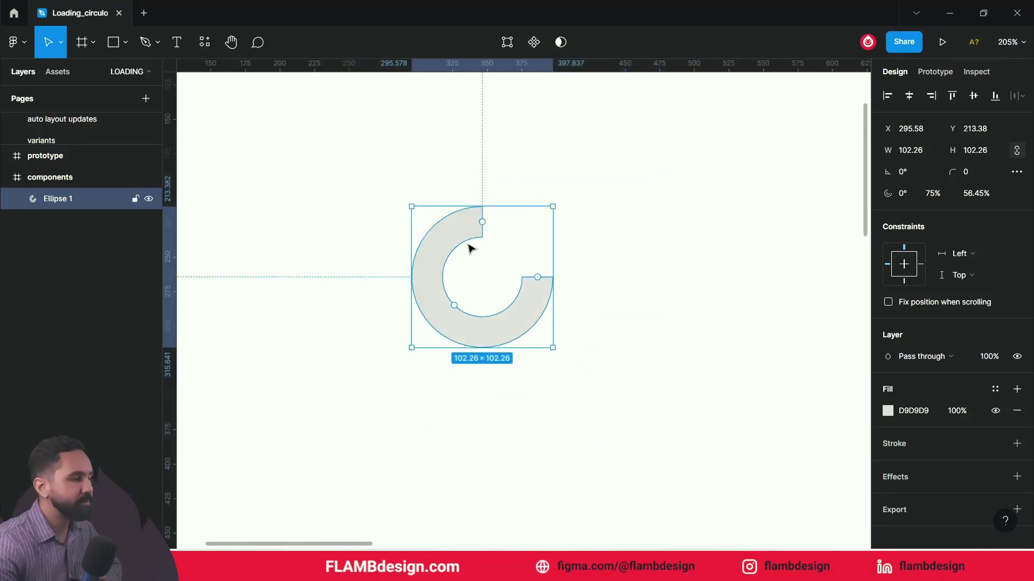
left_click_drag(453, 241, 419, 236)
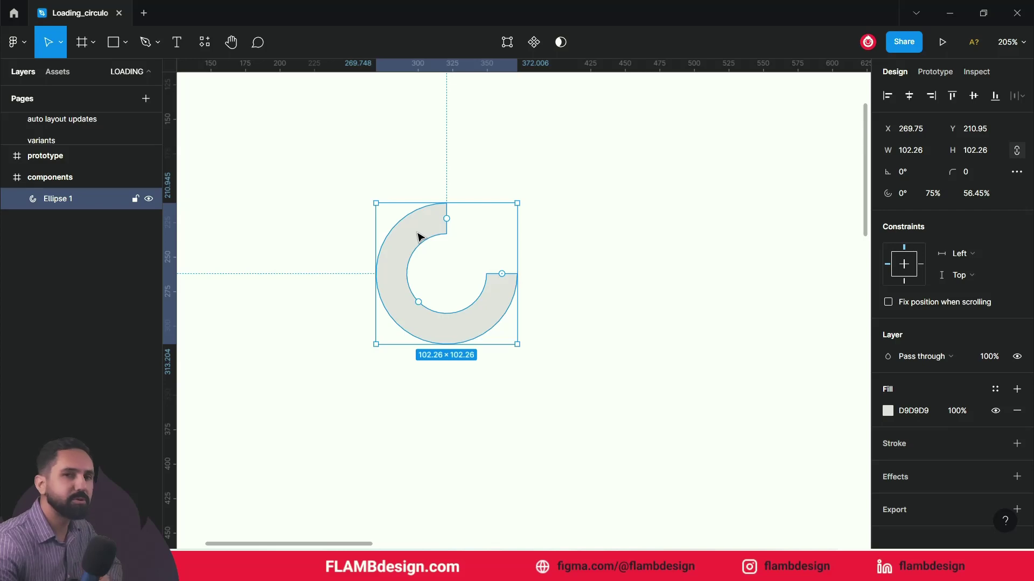
- Turn the ring into the Ellipse 1 component and move it toward the frame's top-left
left_click(534, 43)
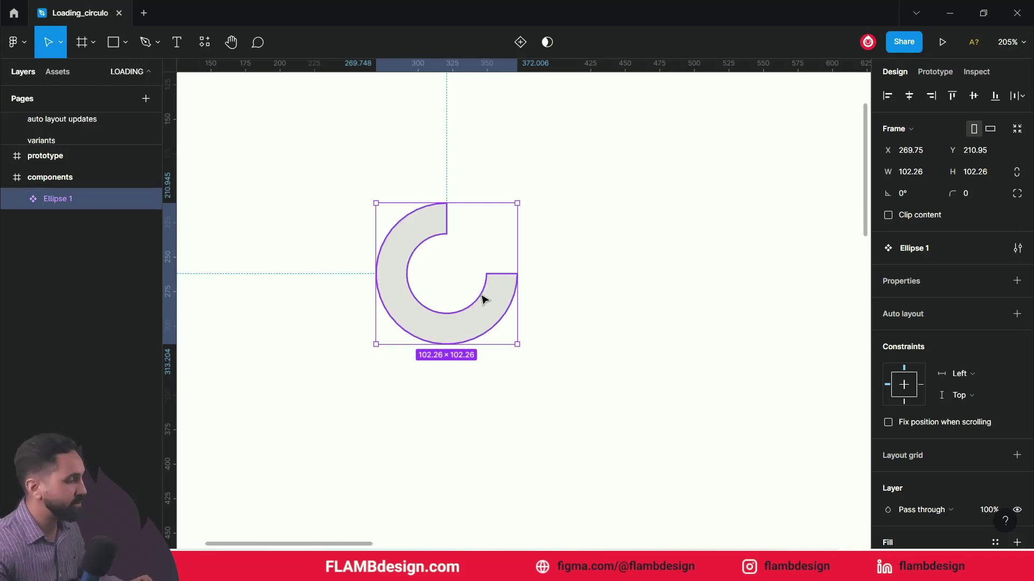
scroll(483, 300, "down", 3)
left_click_drag(483, 300, 397, 242)
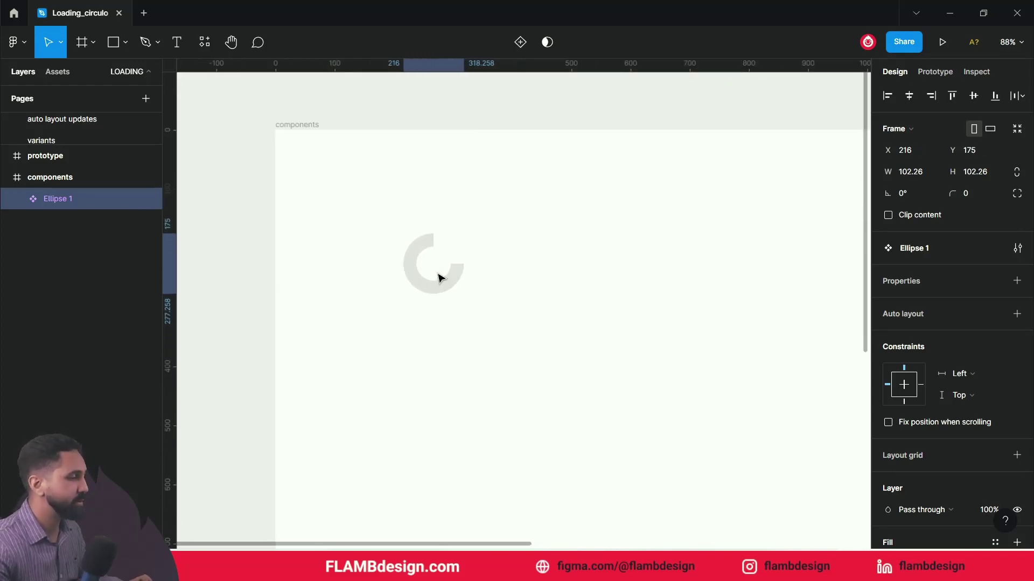
left_click(487, 251)
left_click(388, 238)
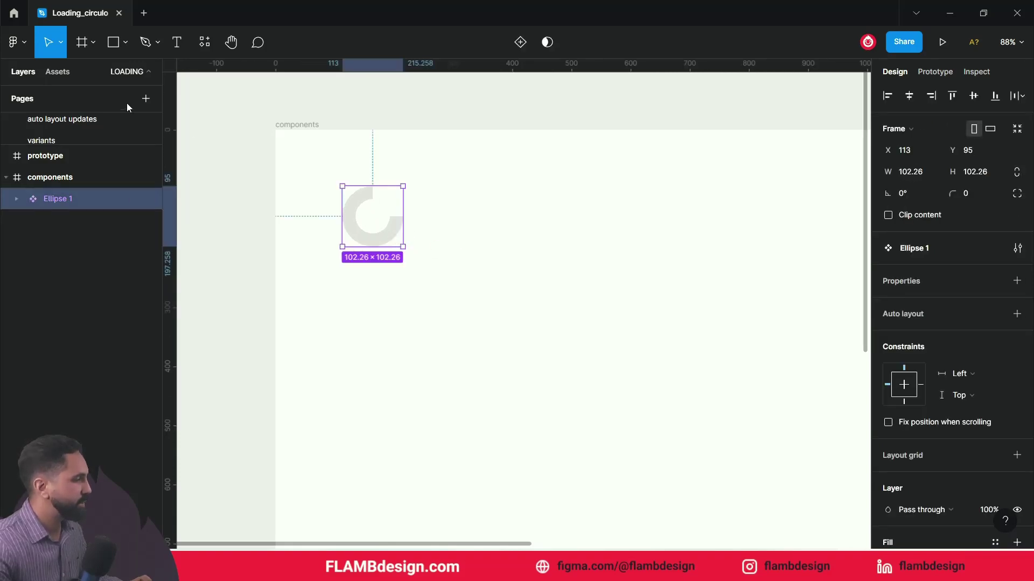
- Drag an Ellipse 1 instance from Assets onto the components frame
left_click(63, 75)
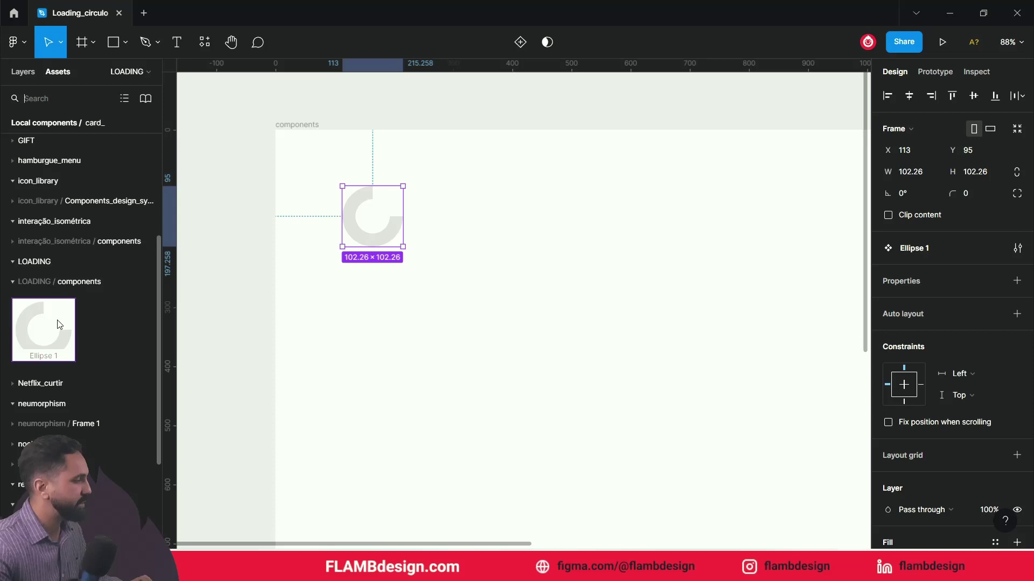
scroll(59, 325, "down", 3)
scroll(57, 321, "down", 1)
scroll(57, 321, "up", 2)
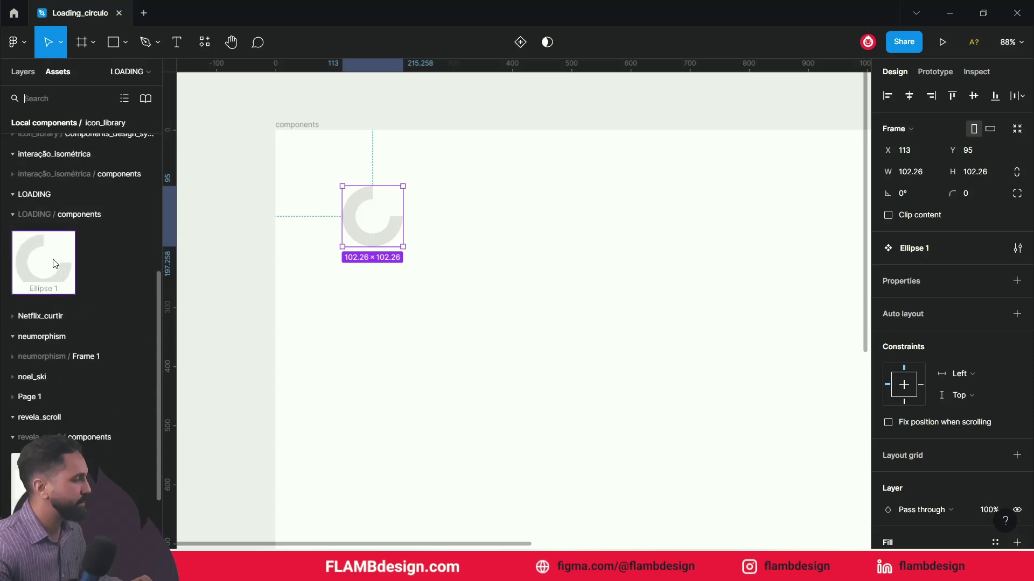
left_click_drag(56, 264, 565, 328)
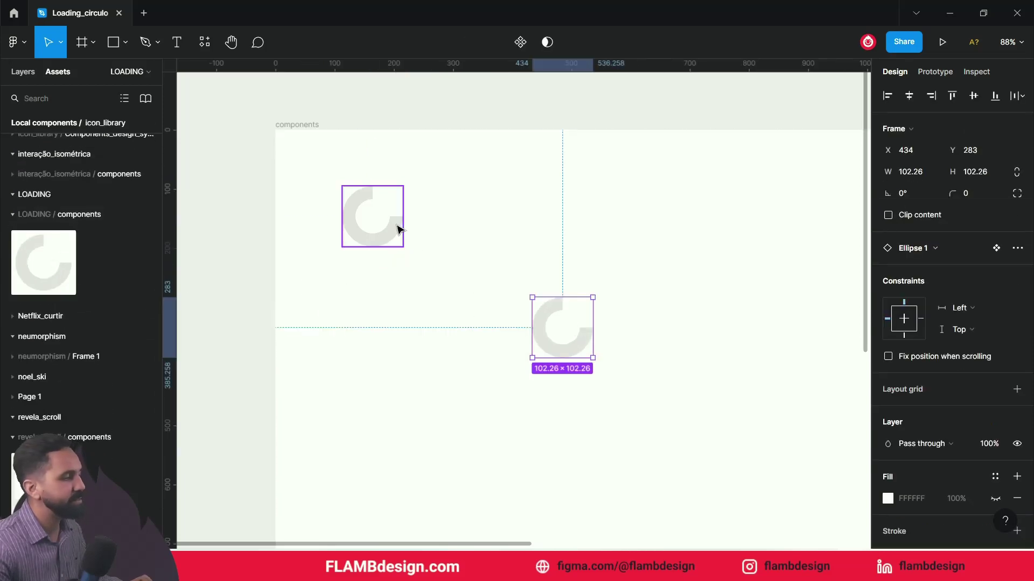
- Move the ring instance to X 489, Y 197.26 and zoom in closely on it
left_click(398, 228)
left_click_drag(538, 318, 584, 268)
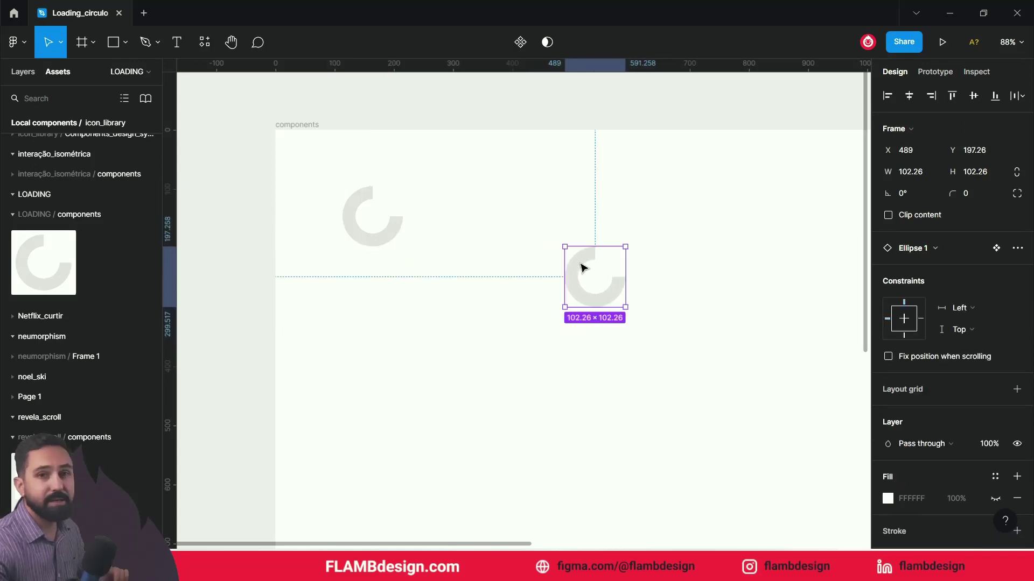
left_click(653, 330)
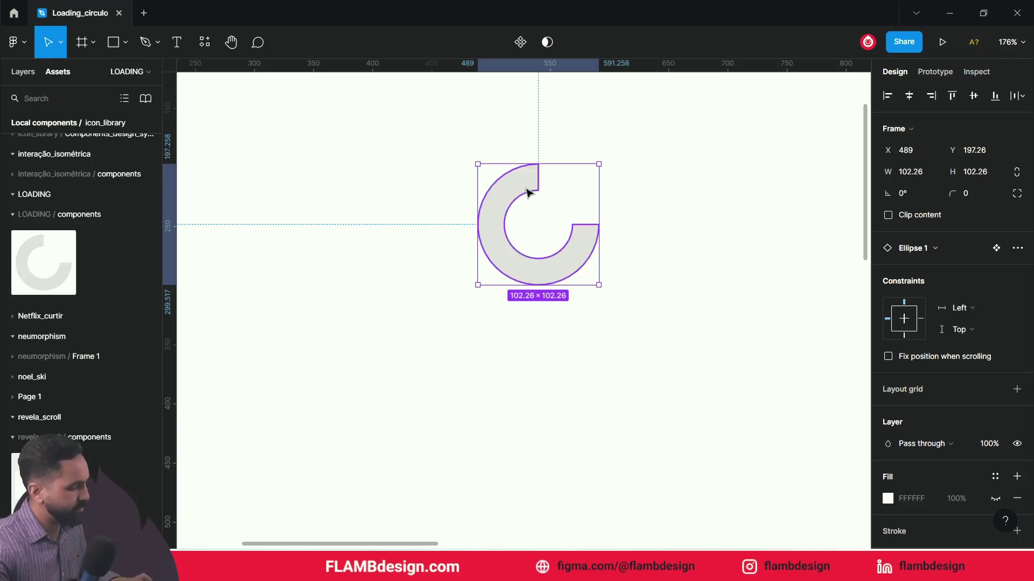
key("ctrl+v")
key("z")
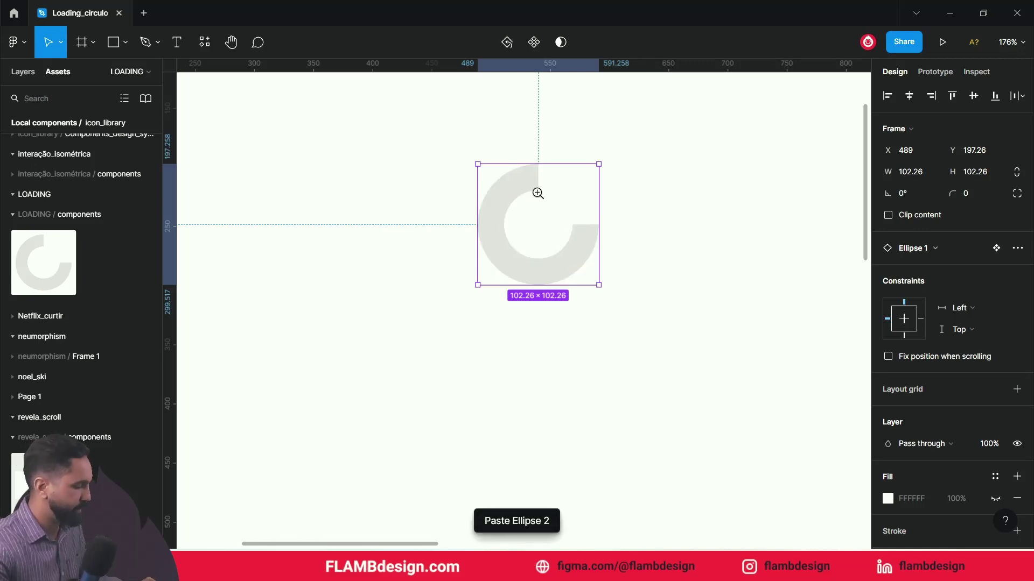
left_click(538, 193)
- Undo a trial rotation and an Alt-drag duplicate of the ring, then zoom out and deselect
left_click_drag(672, 137, 722, 235)
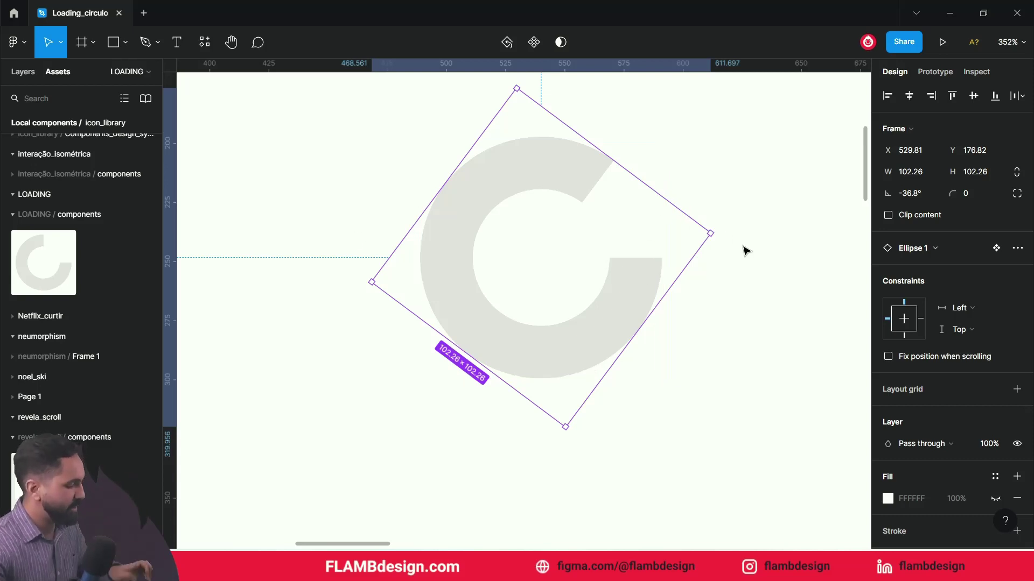
key("ctrl+z")
left_click_drag(535, 191, 658, 238, "alt")
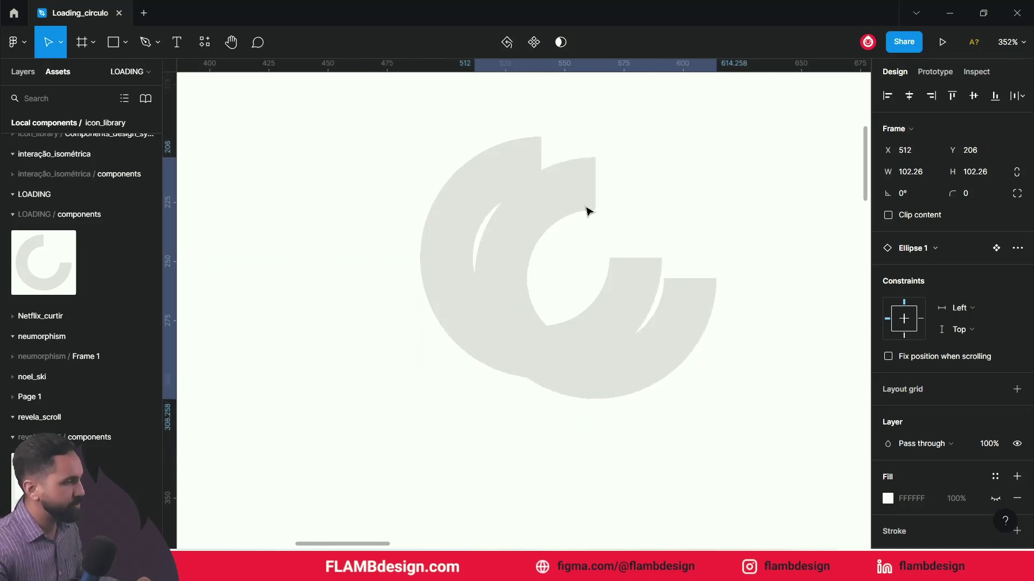
key("ctrl+z")
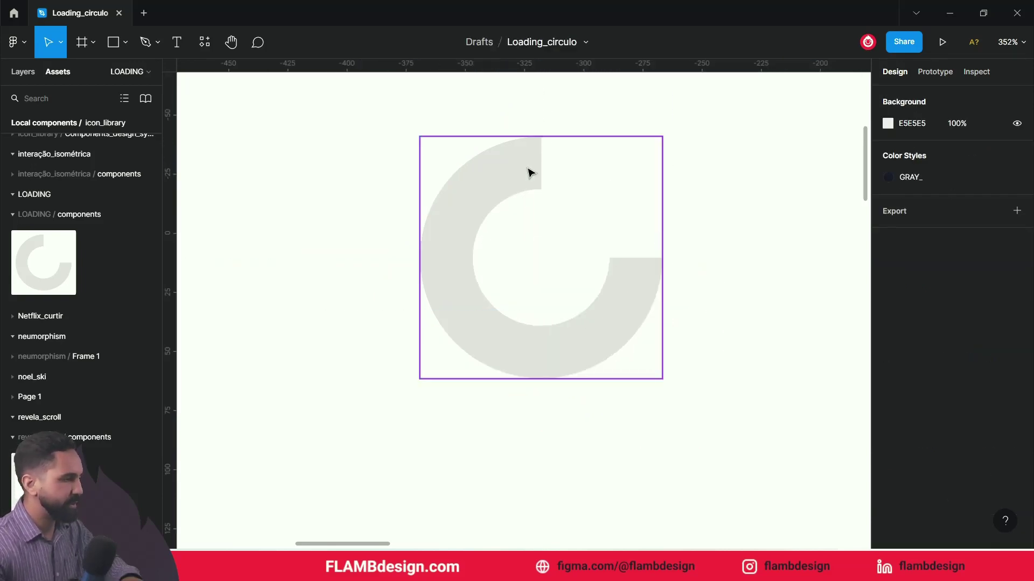
left_click(529, 171)
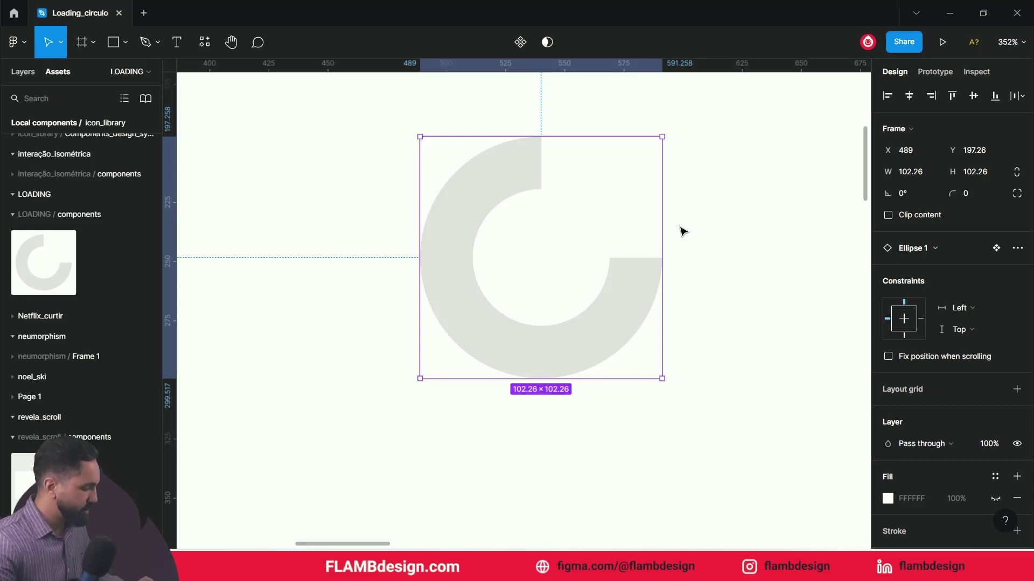
scroll(681, 232, "down", 2)
scroll(681, 232, "down", 1)
scroll(681, 232, "down", 1)
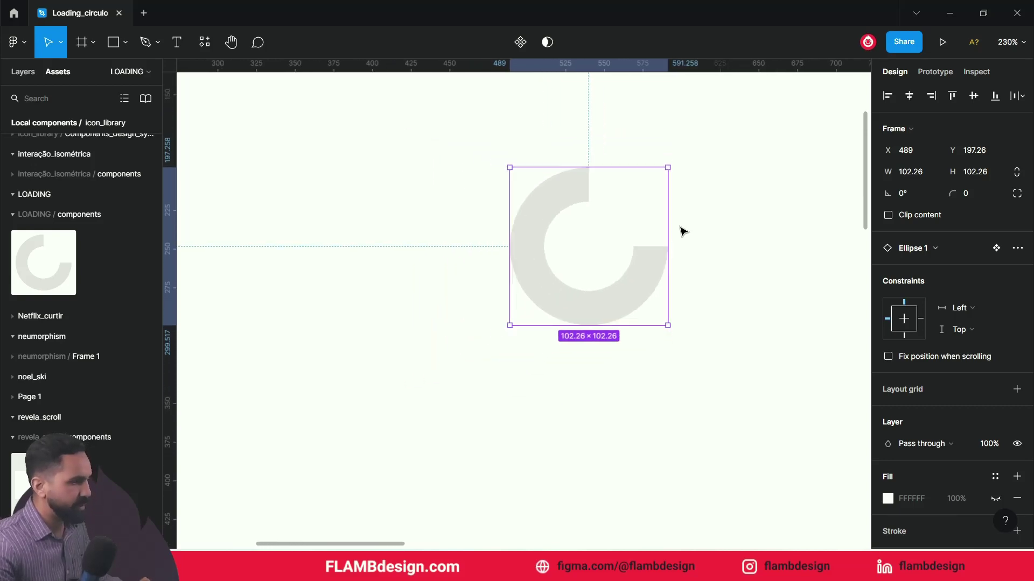
scroll(681, 231, "down", 1)
left_click(479, 157)
- Draw a 195.09 square over the ring and give it a pale EFEFEF fill
key("r")
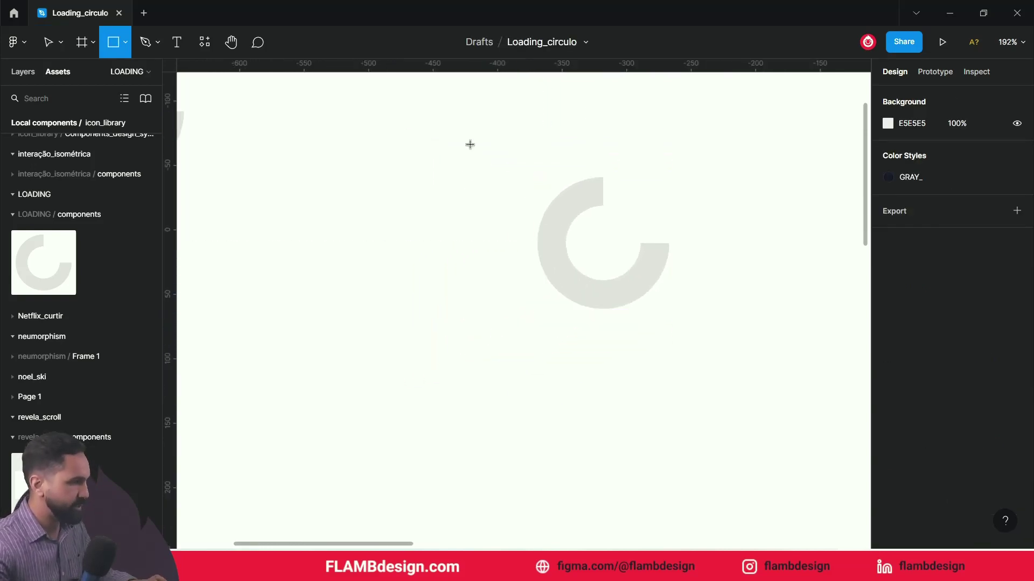
mouse_move(470, 145)
left_mouse_down()
mouse_move(656, 209)
mouse_move(724, 364)
left_mouse_up()
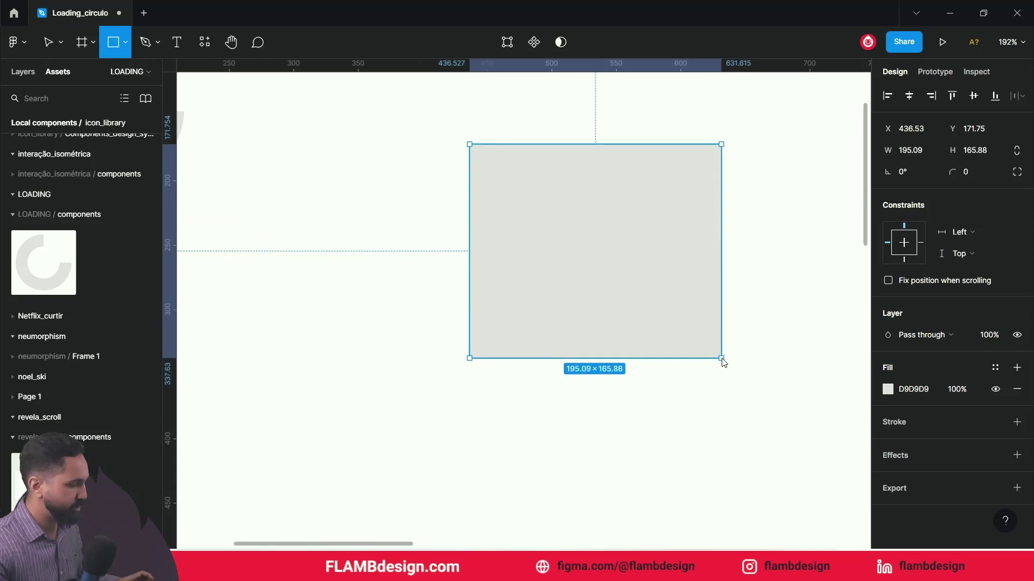
left_click_drag(725, 364, 722, 396)
left_click_drag(665, 303, 670, 289)
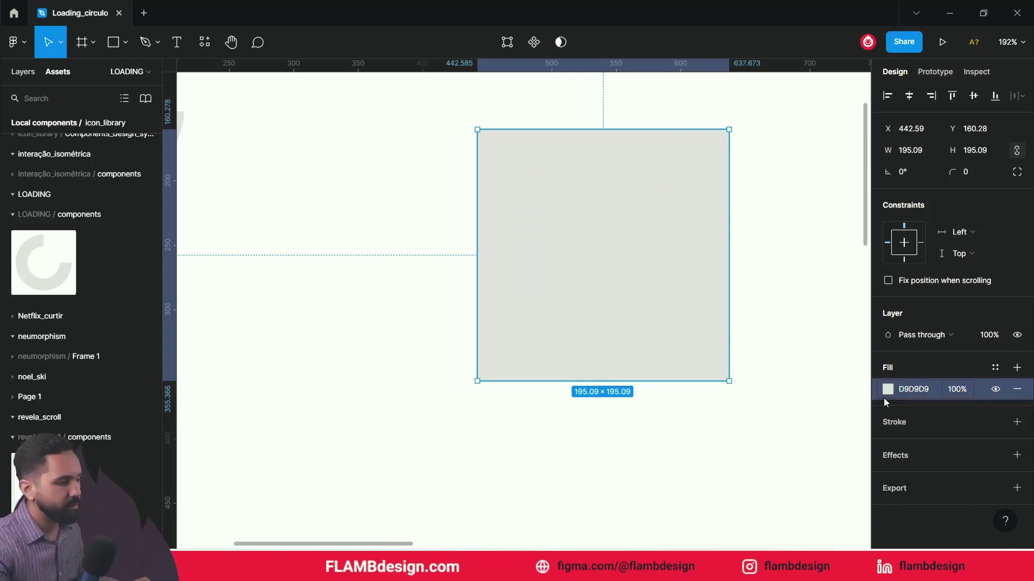
left_click(888, 389)
left_click_drag(827, 302, 716, 227)
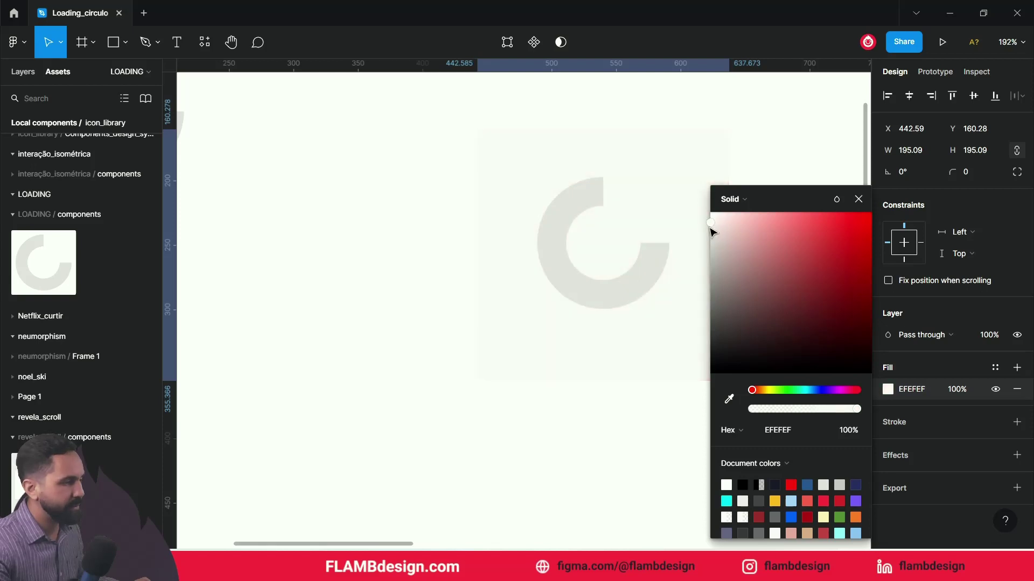
key("Escape")
left_click(470, 238)
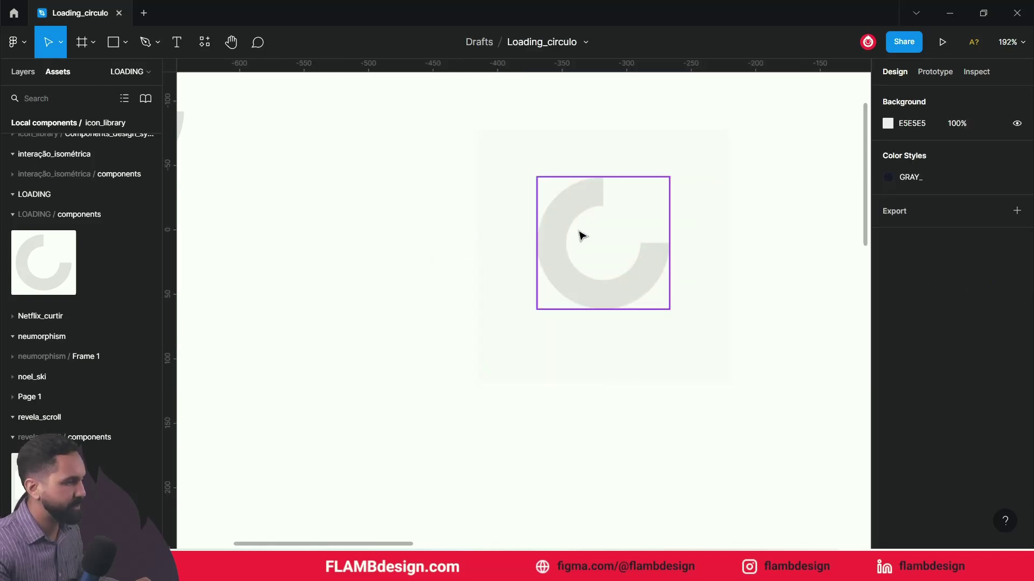
- Centre the ring frame inside the square using smart guides
left_click_drag(585, 237, 588, 249)
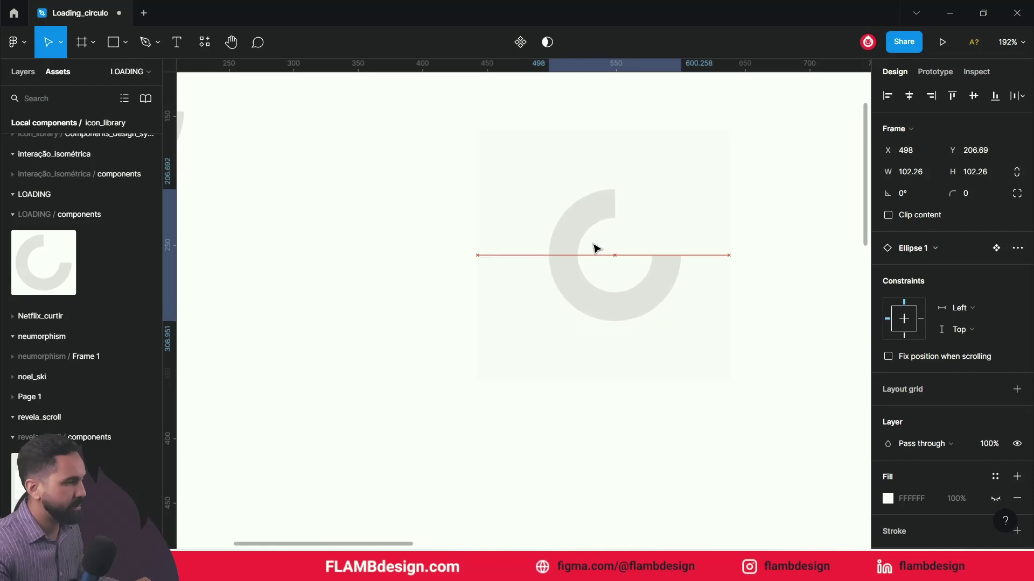
left_click_drag(588, 249, 586, 249)
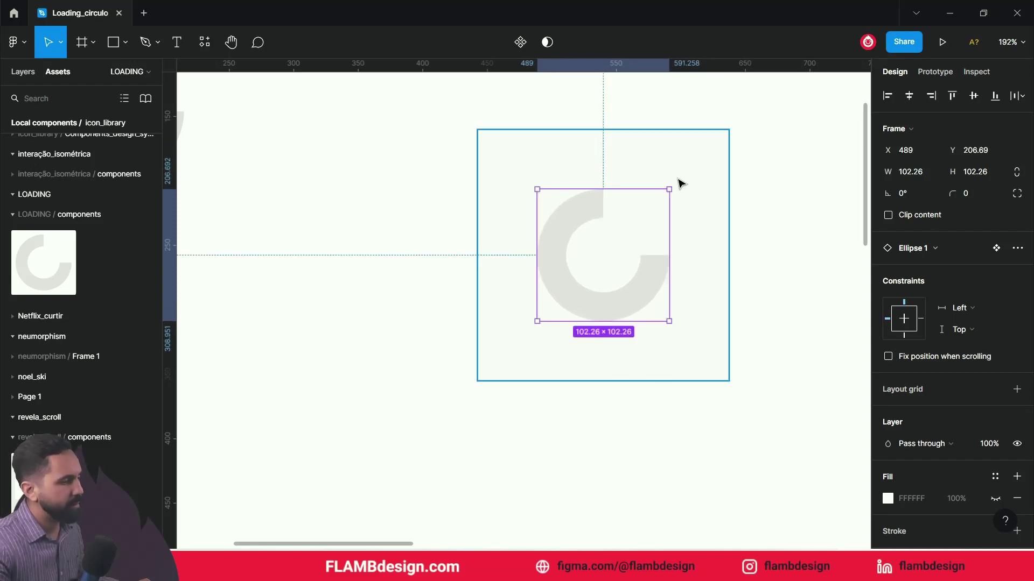
left_click_drag(673, 183, 718, 240)
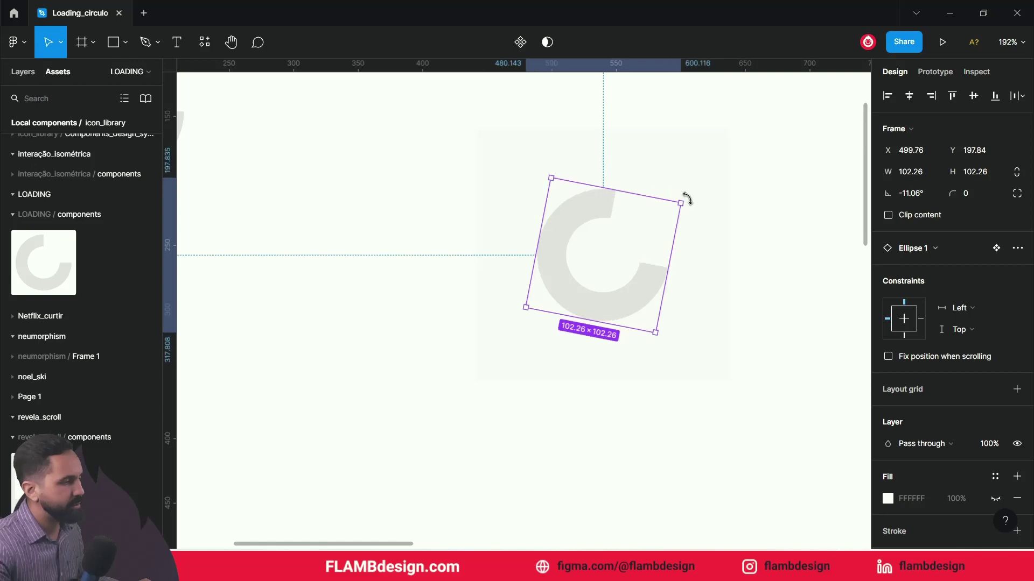
left_click(708, 221)
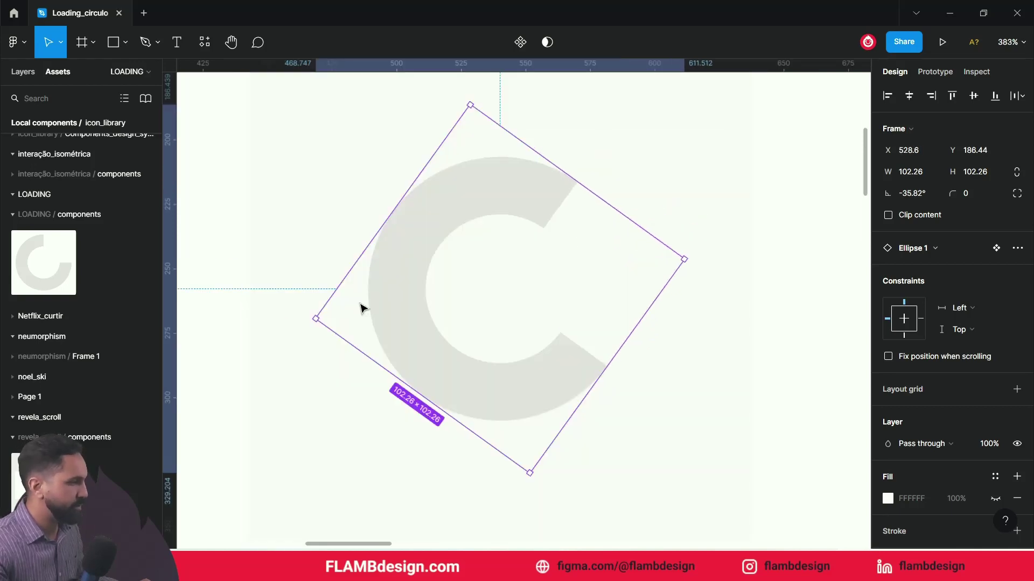
- Shrink the parent square frame around its centre to about 153 px
left_click(736, 473)
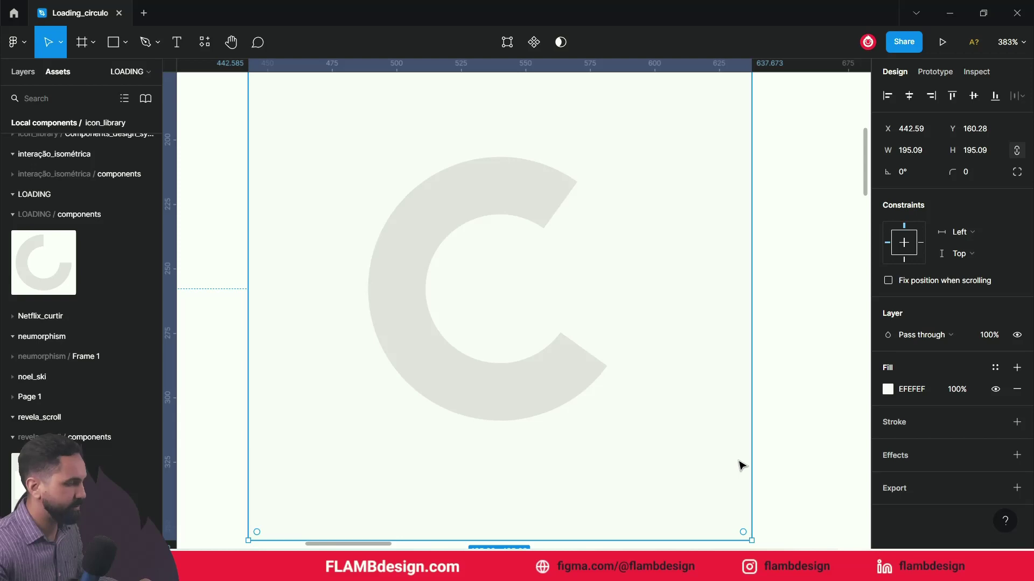
left_click_drag(750, 537, 720, 508)
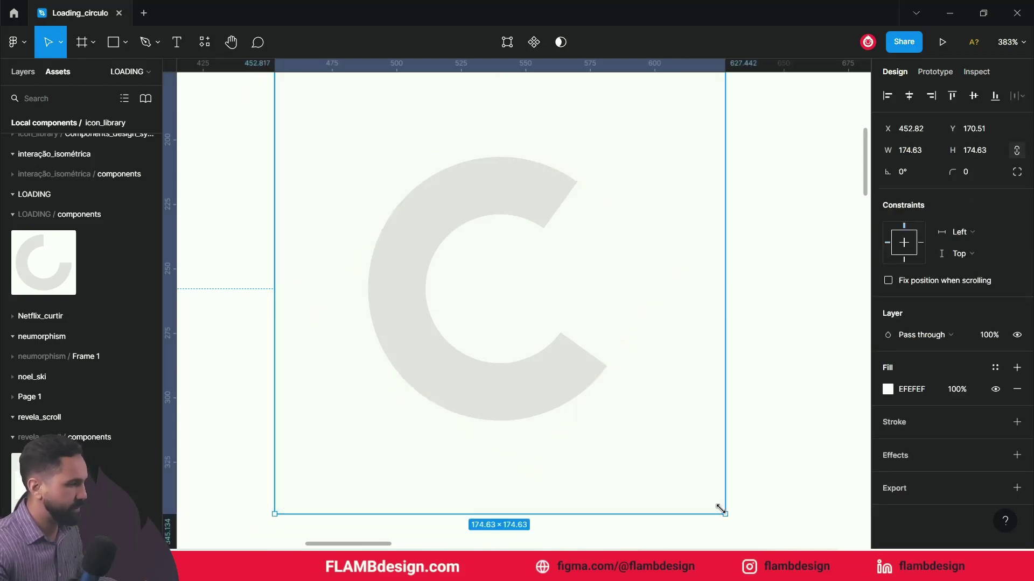
double_click(646, 296)
left_click_drag(680, 257, 693, 291)
left_click(676, 393)
left_click_drag(683, 471, 698, 484)
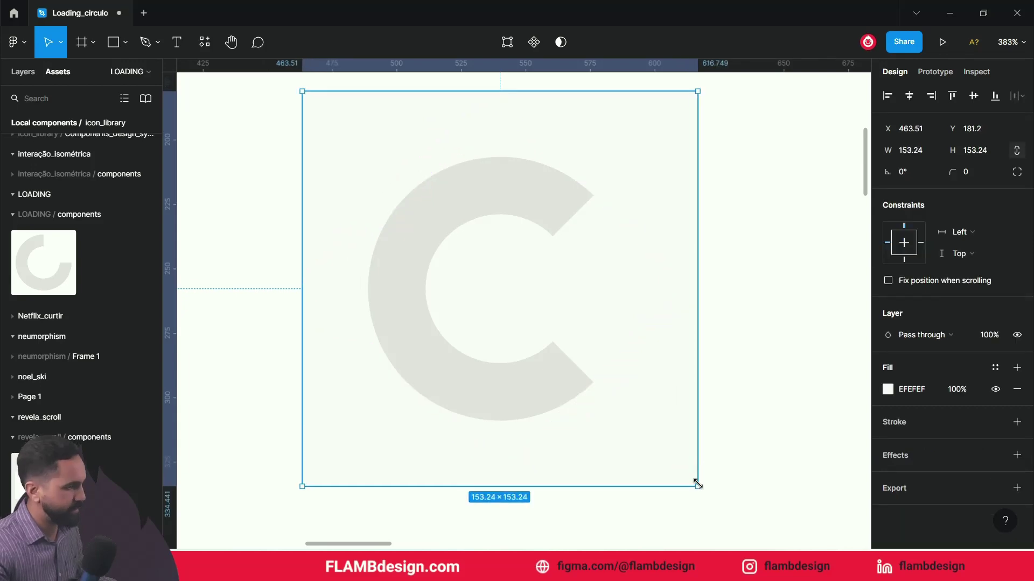
- Set the ring frame's rotation to 0°
left_click(586, 237)
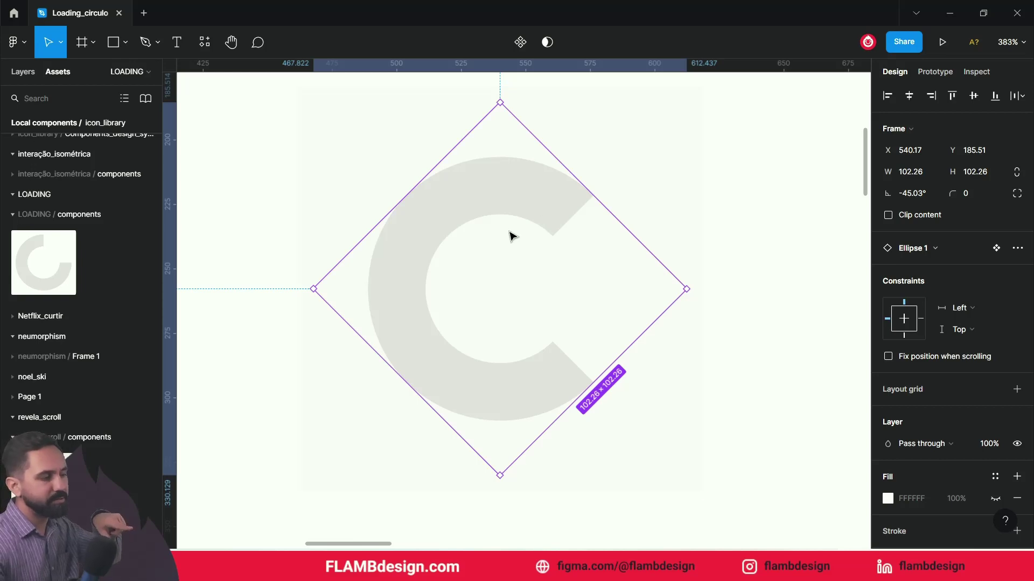
left_click(922, 198)
type("0")
key("Return")
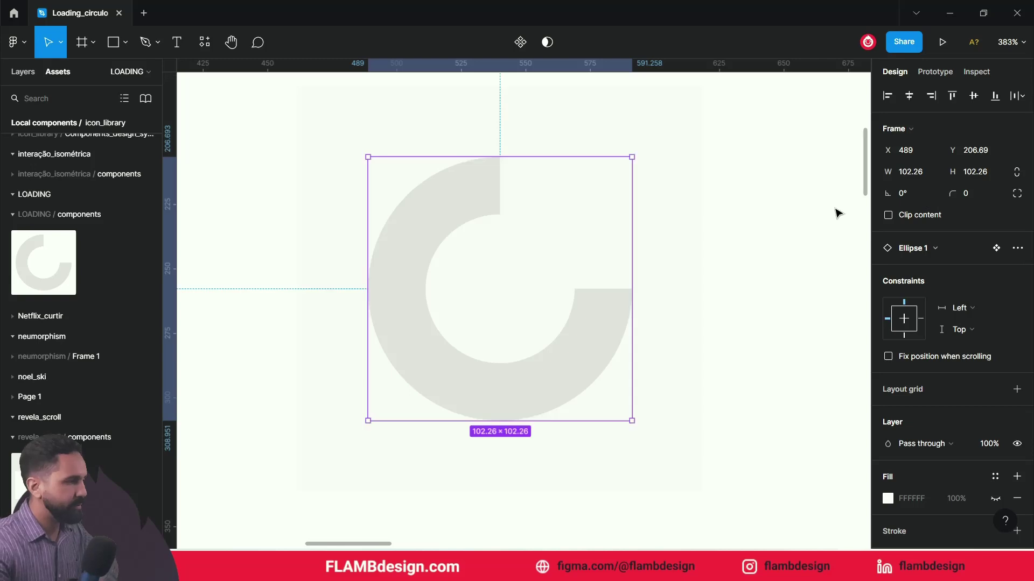
- Select the square frame and ring together and make them Component 1
left_click(357, 262)
left_click_drag(247, 188, 692, 381)
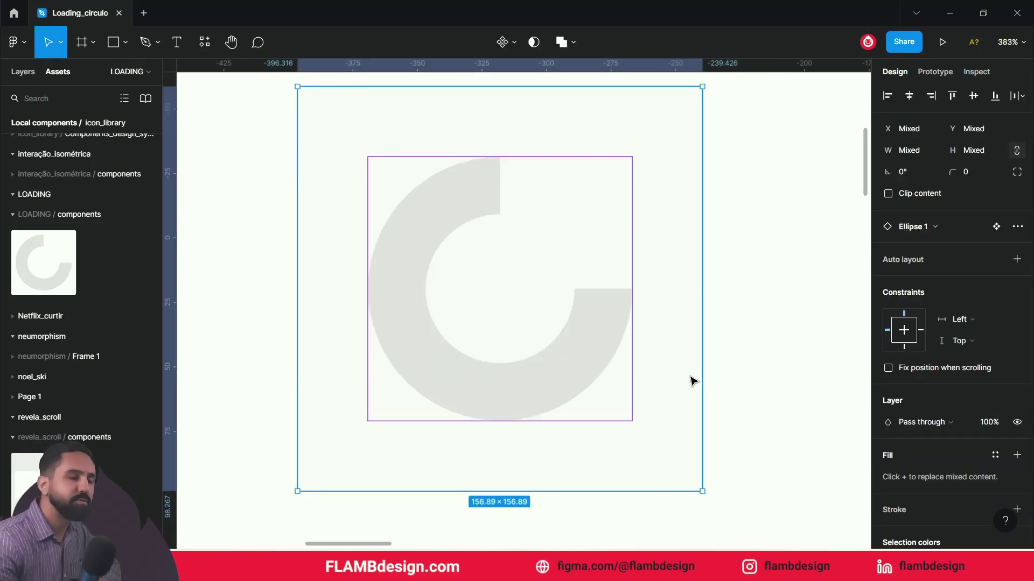
left_click(506, 49)
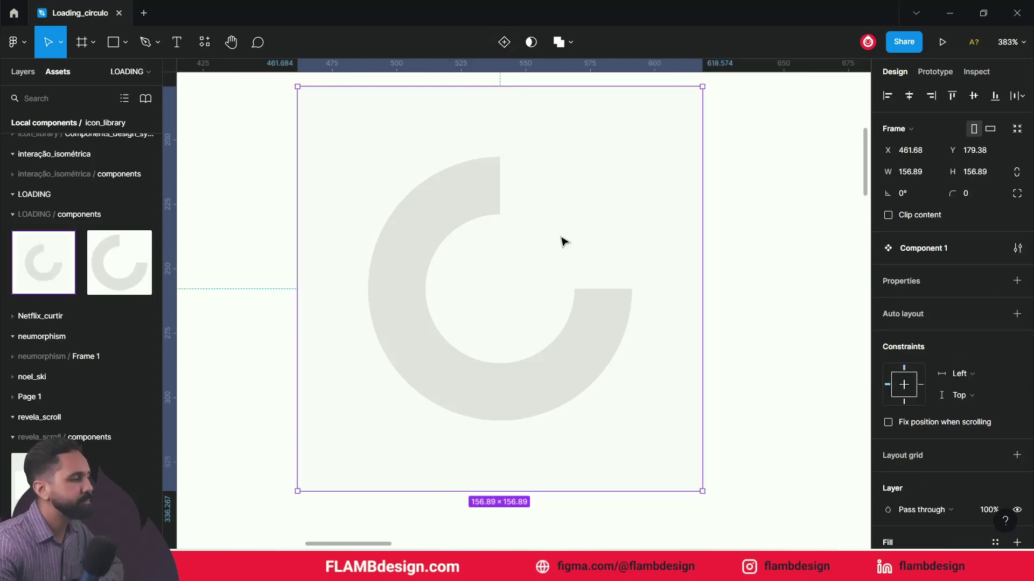
scroll(667, 244, "down", 5, "ctrl")
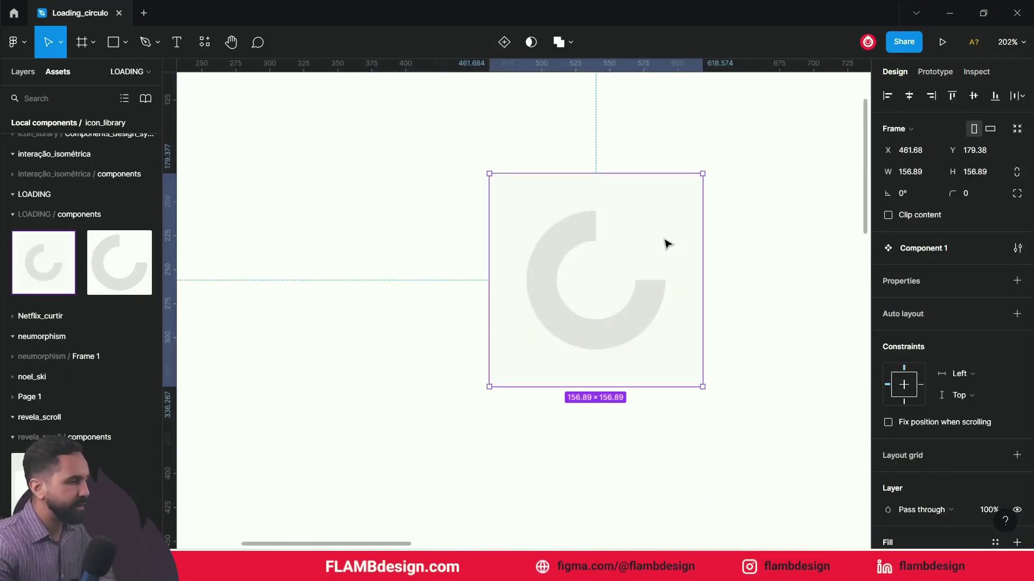
- Add a Variant2 and rotate its ring to about -97°
left_click(504, 43)
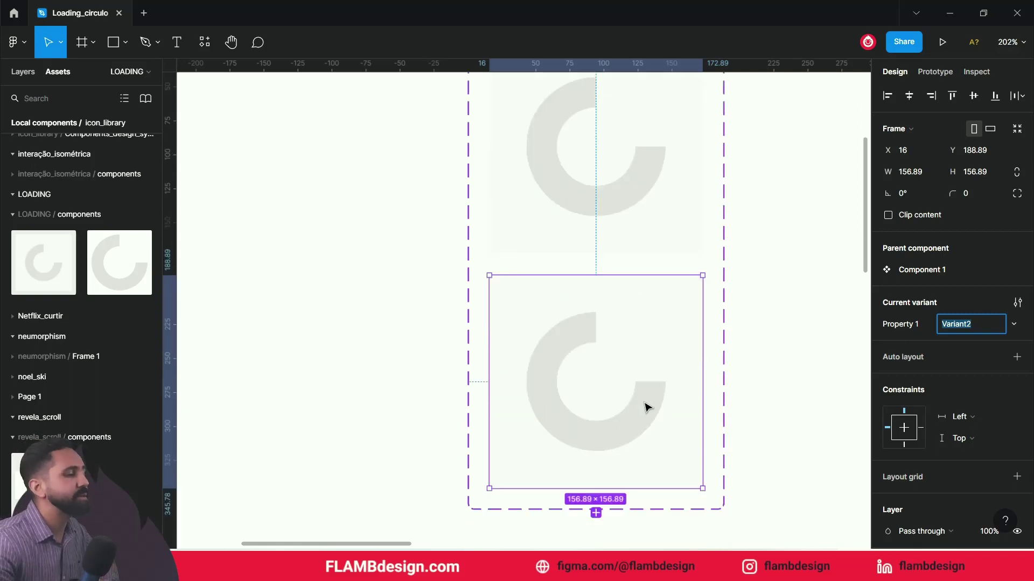
left_click(648, 407)
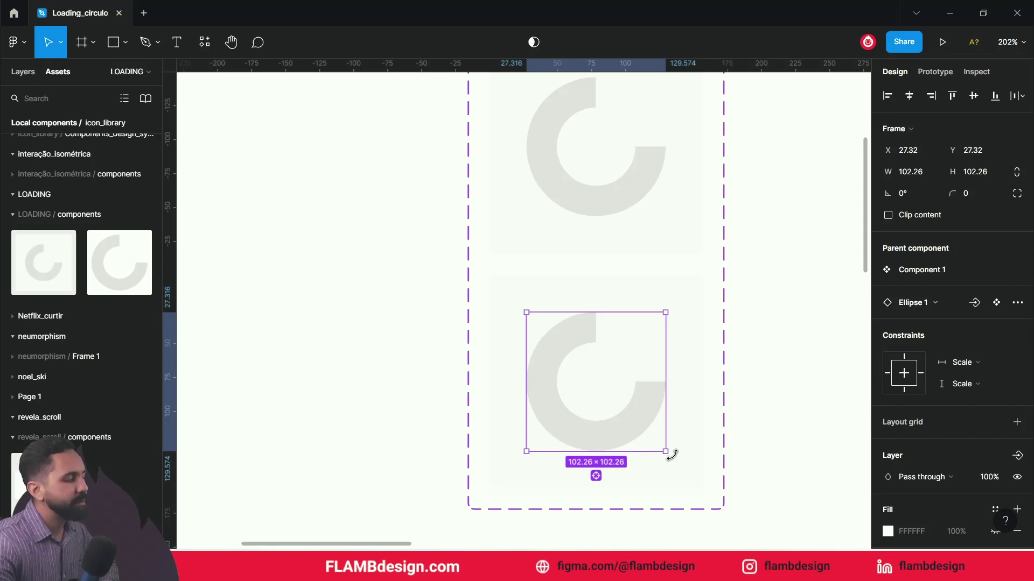
left_click_drag(671, 455, 623, 473)
left_click_drag(587, 467, 532, 433)
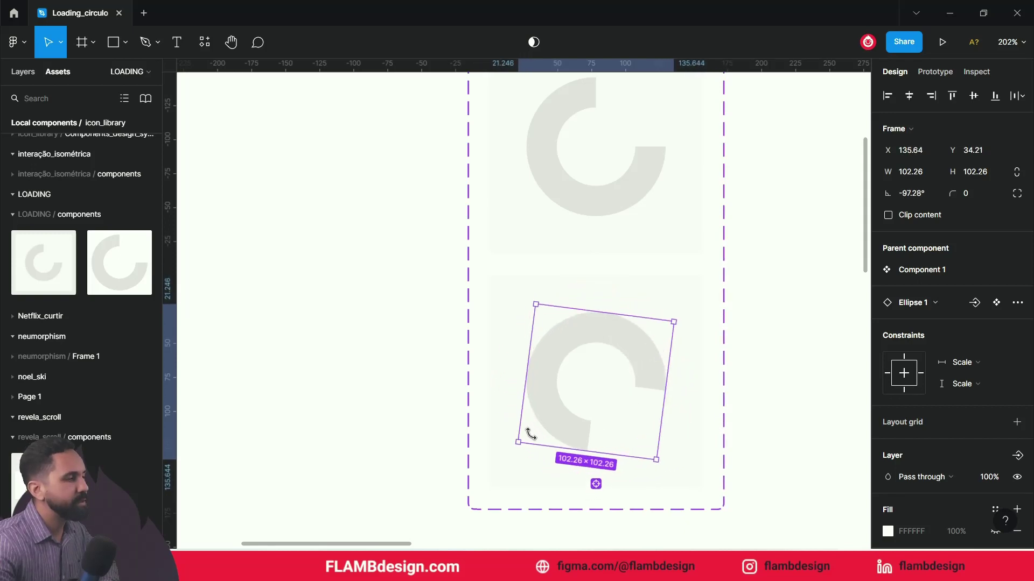
left_click(427, 307)
scroll(747, 305, "up", 2)
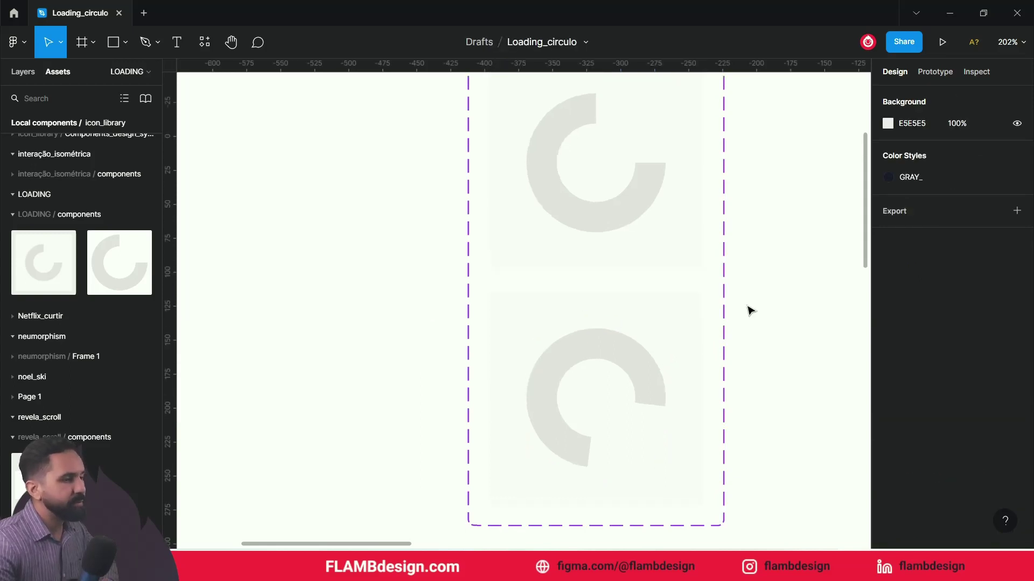
- Connect the first variant to Variant2 with an After delay trigger of 1ms
left_click(931, 76)
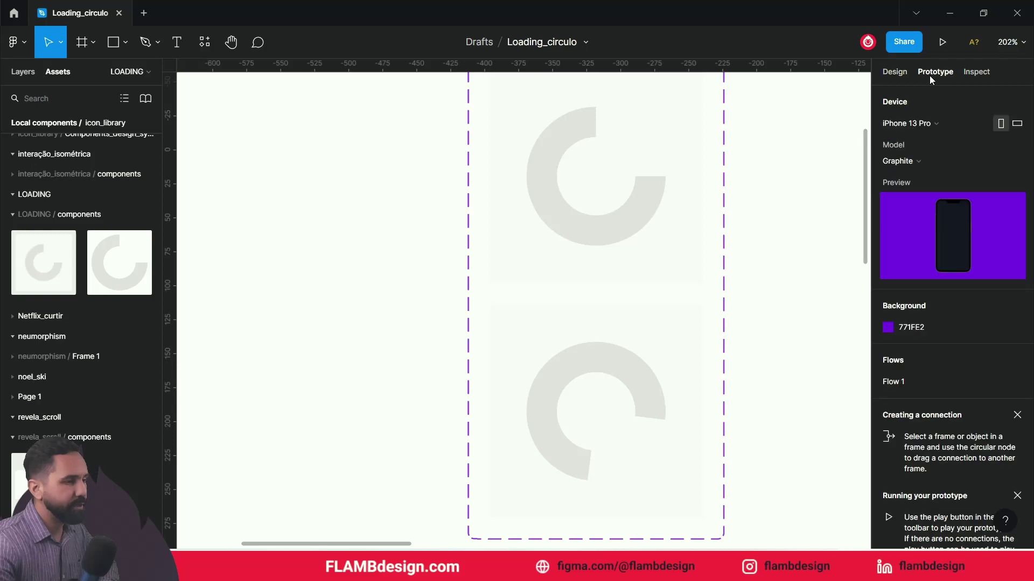
left_click(666, 172)
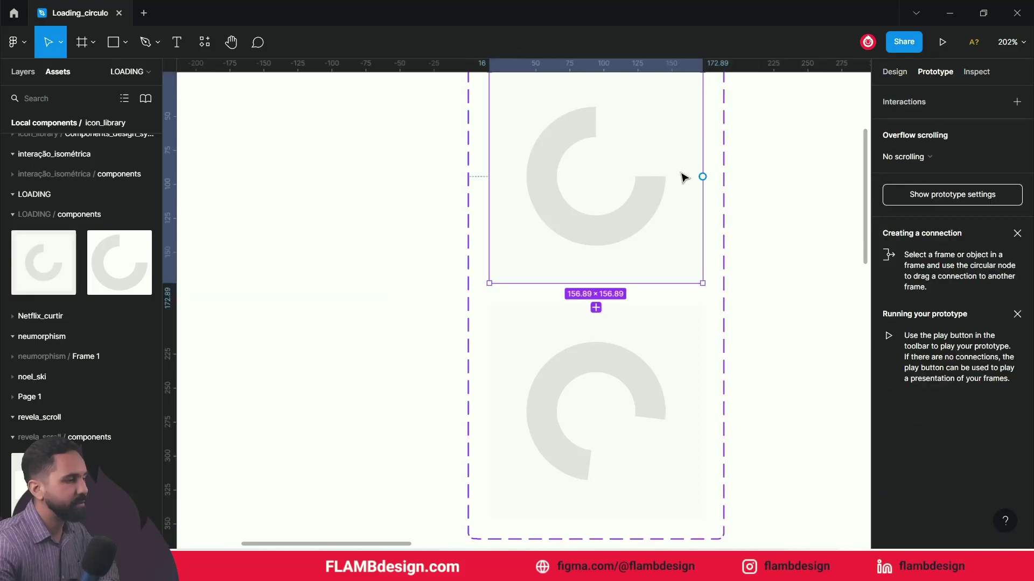
left_click_drag(703, 176, 642, 325)
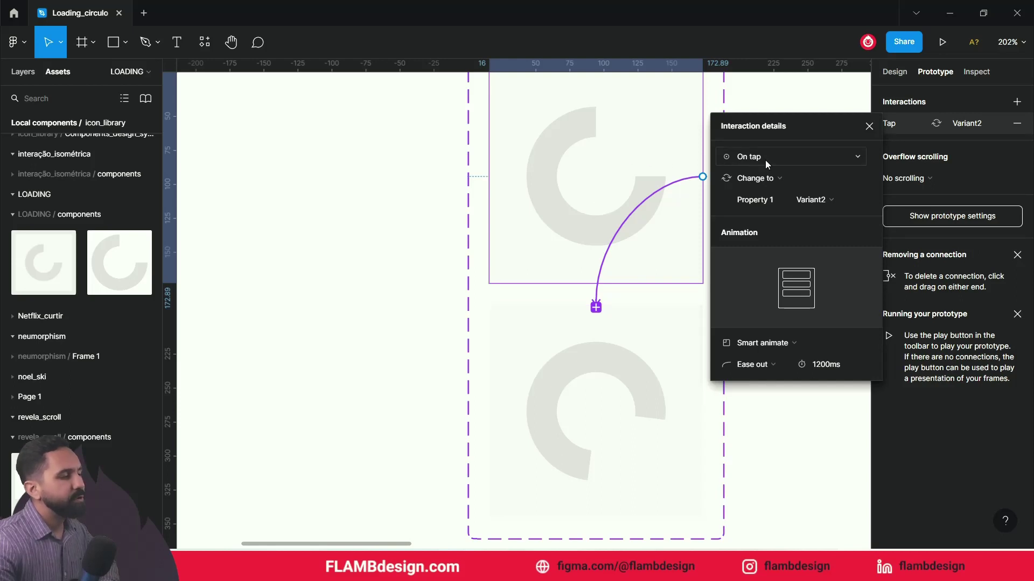
left_click(766, 161)
left_click(776, 325)
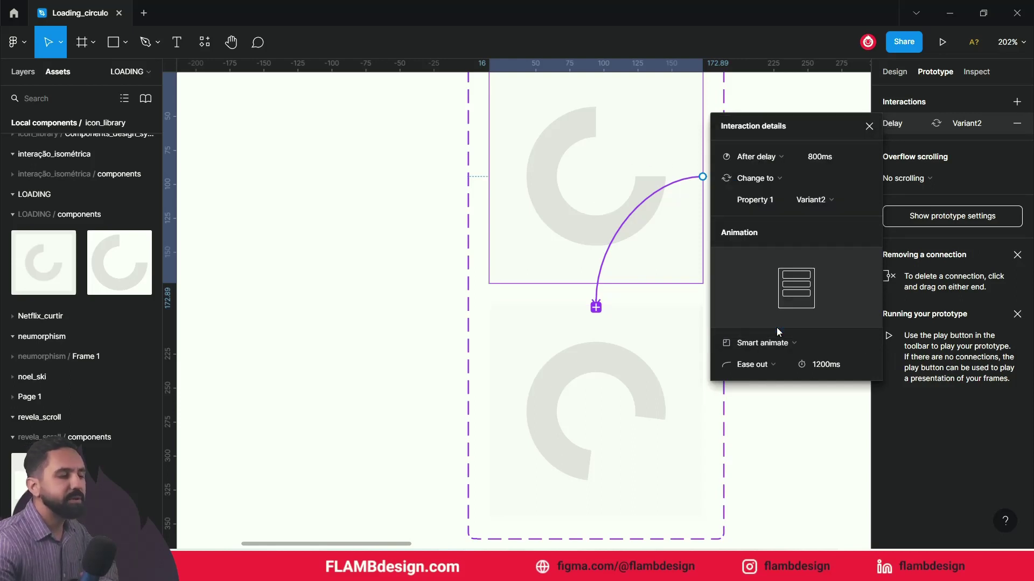
left_click(834, 163)
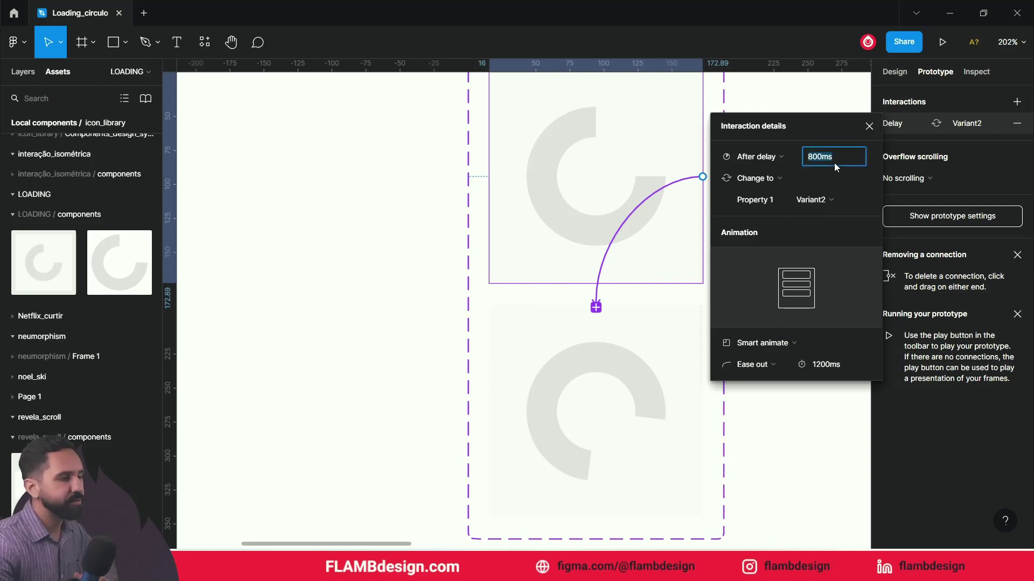
type("1")
key("Return")
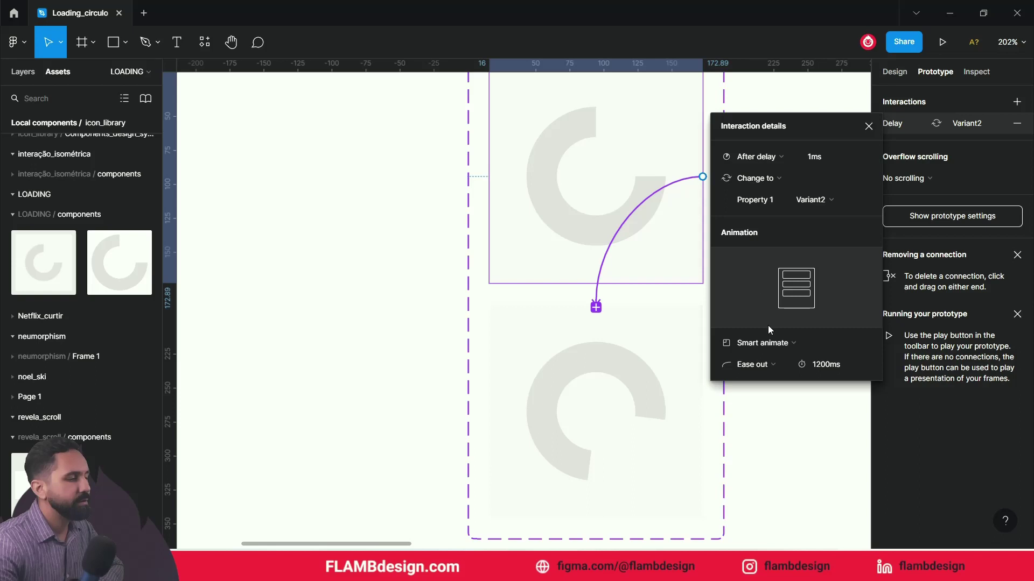
- Give the transition Smart animate, Linear easing and a 3000 duration entry
left_click(771, 342)
left_click(773, 341)
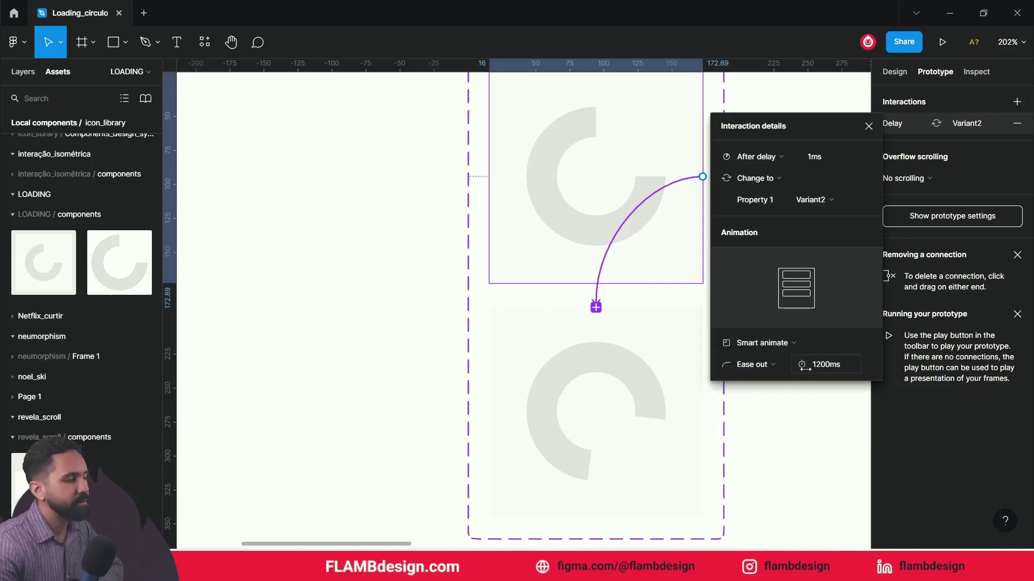
left_click(782, 366)
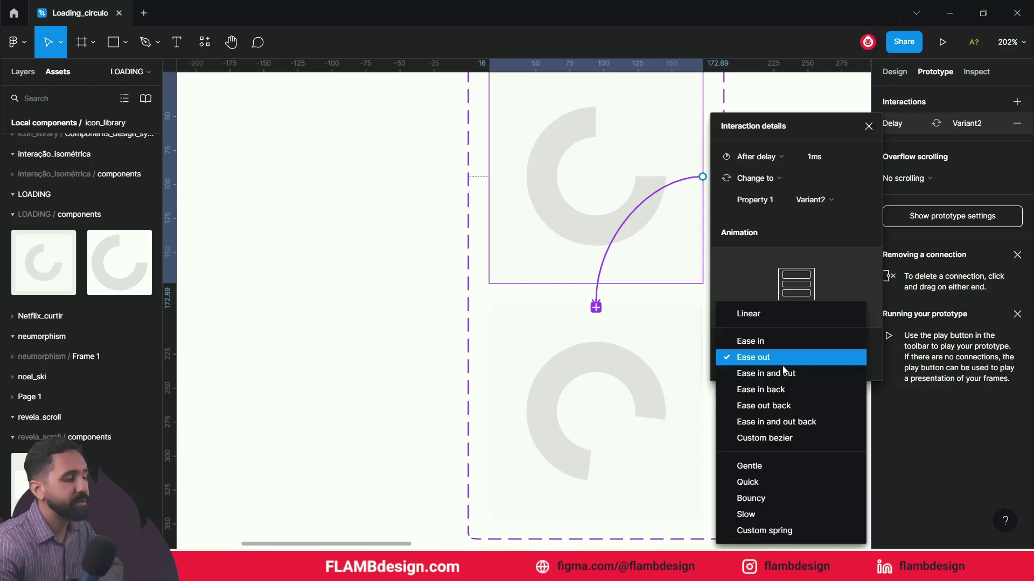
left_click(758, 312)
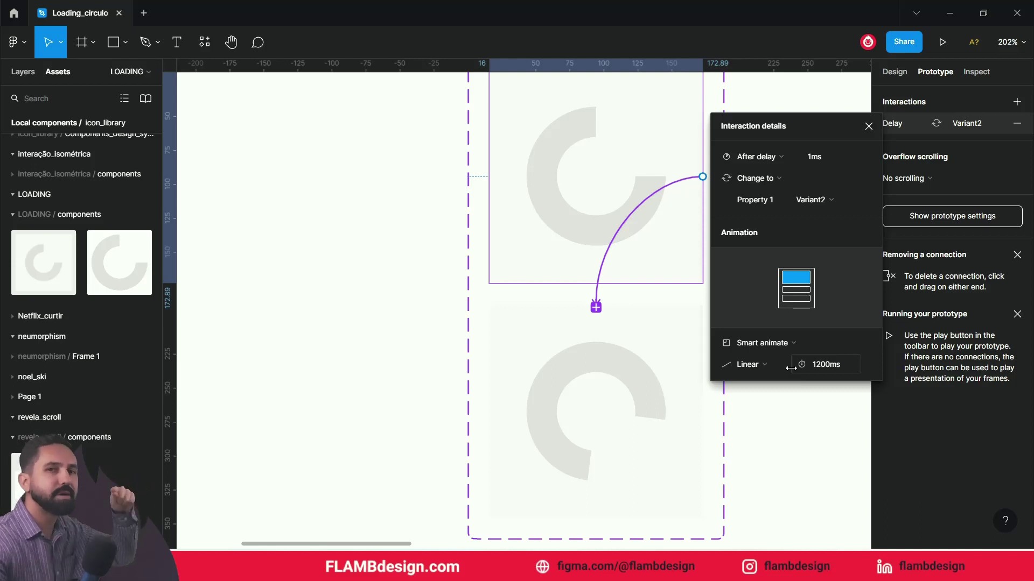
left_click(821, 366)
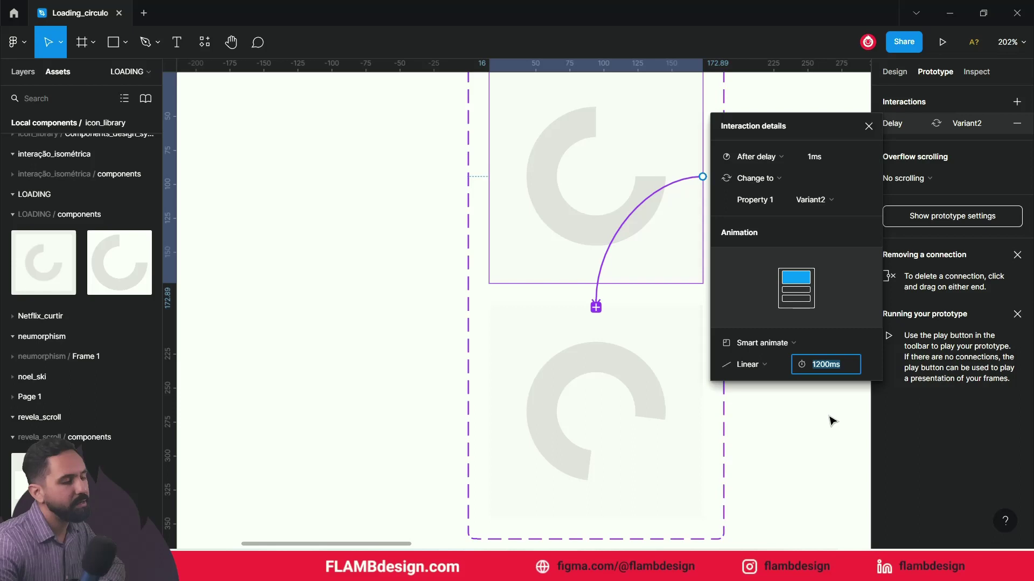
type("30")
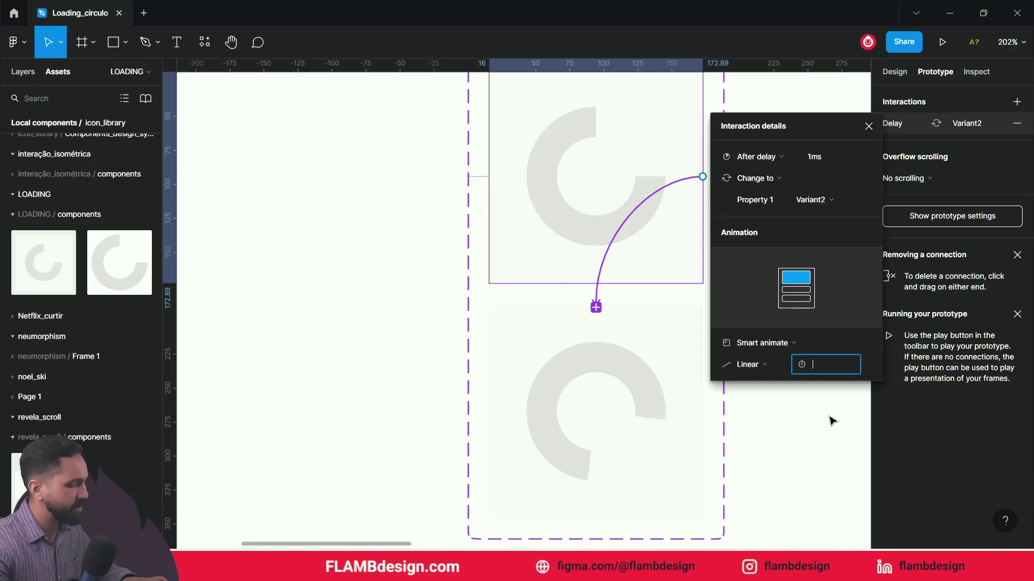
type("00")
left_click(825, 429)
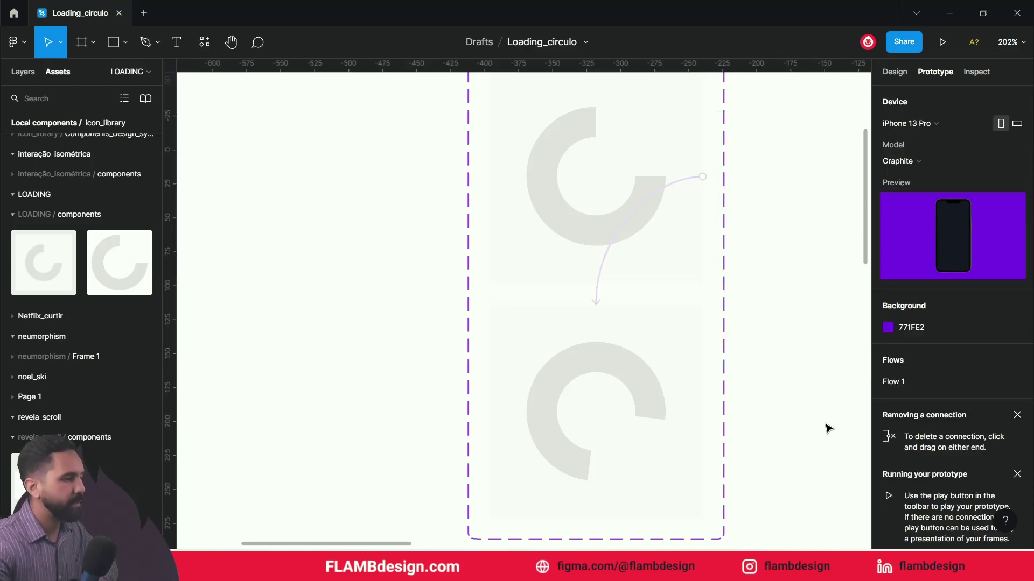
- Review the first variant's connection: After delay 1ms, Smart animate, Linear, 200ms
scroll(656, 210, "up", 1)
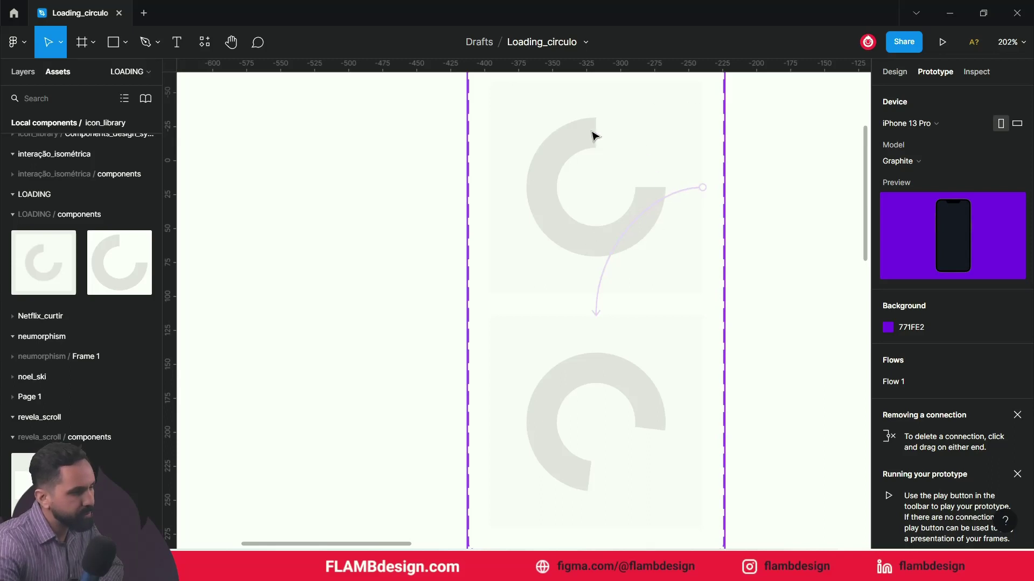
left_click(659, 156)
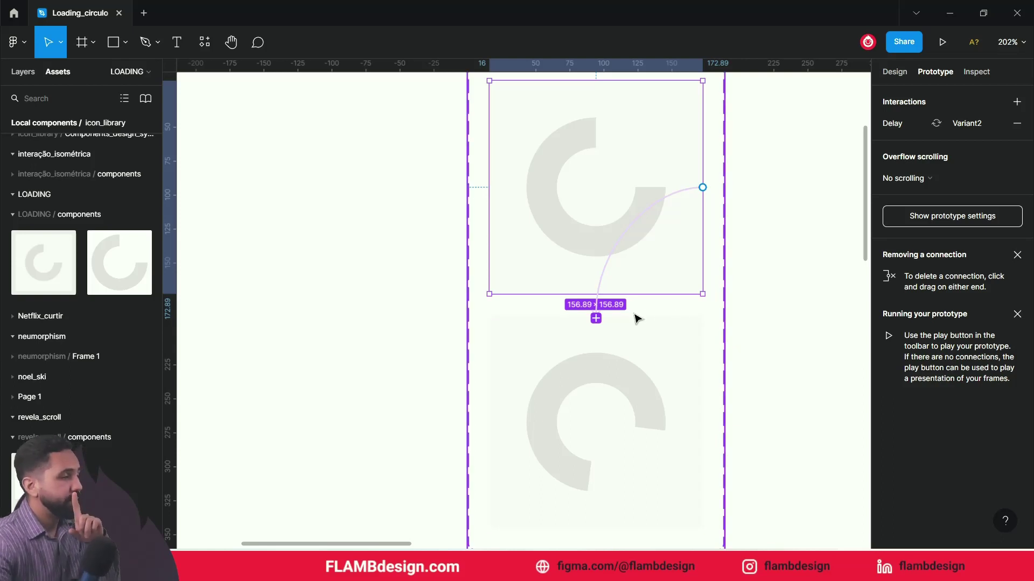
left_click(605, 277)
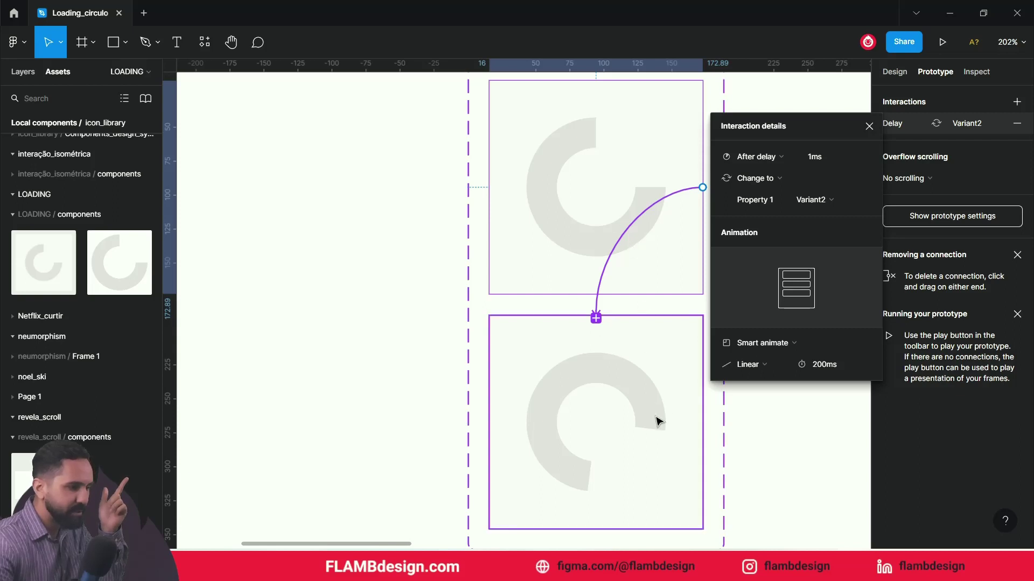
left_click(422, 284)
scroll(419, 285, "down", 5)
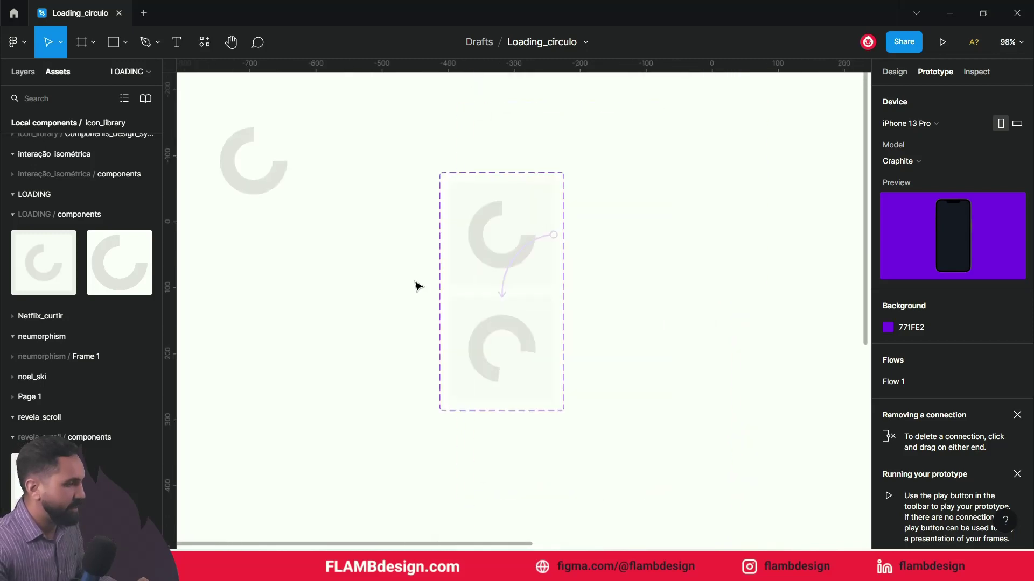
- Place a Component 1 spinner centred in the prototype frame and resize it
scroll(419, 285, "down", 5)
left_click_drag(598, 253, 388, 265)
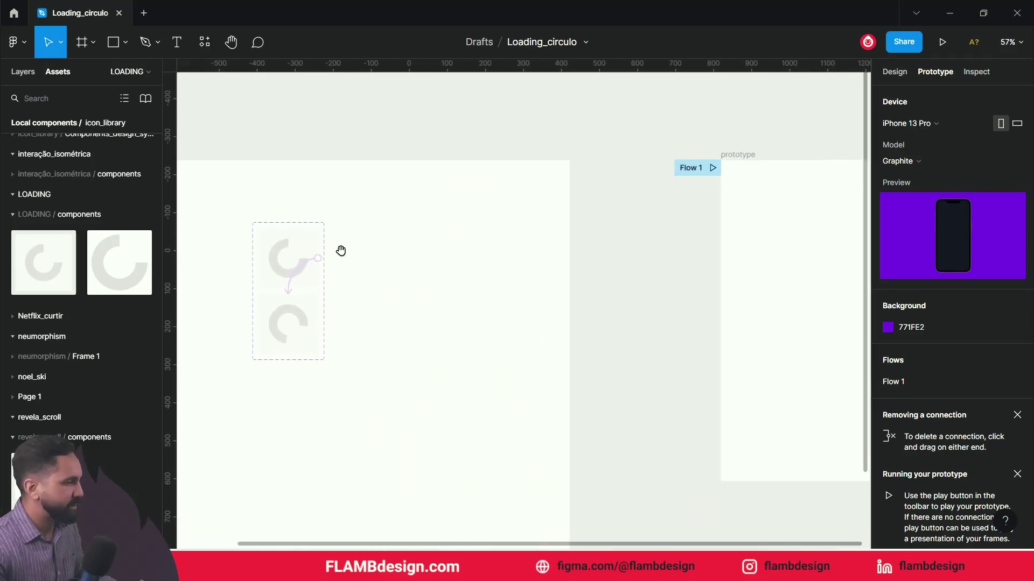
left_click(66, 255)
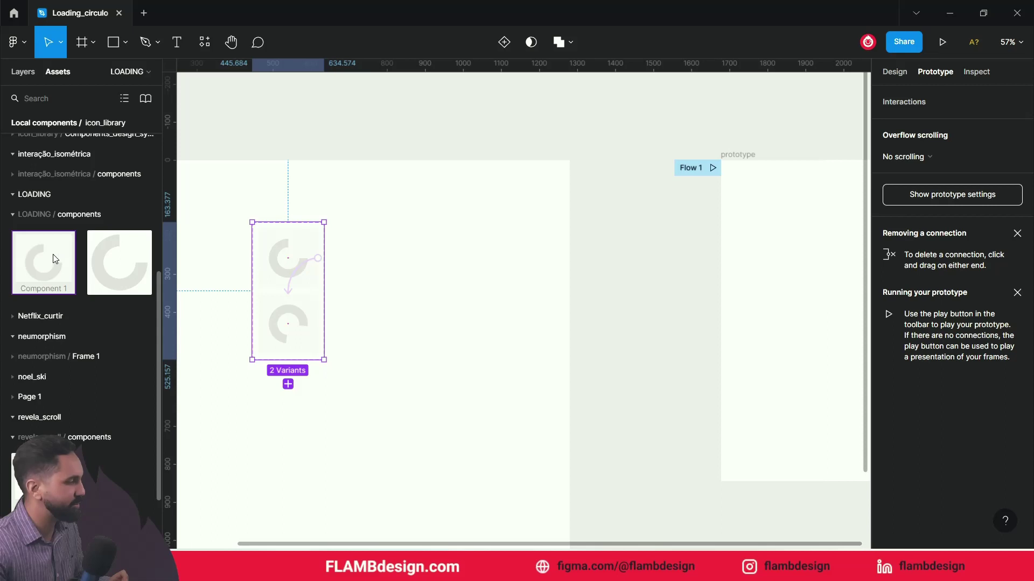
left_click_drag(53, 259, 812, 258)
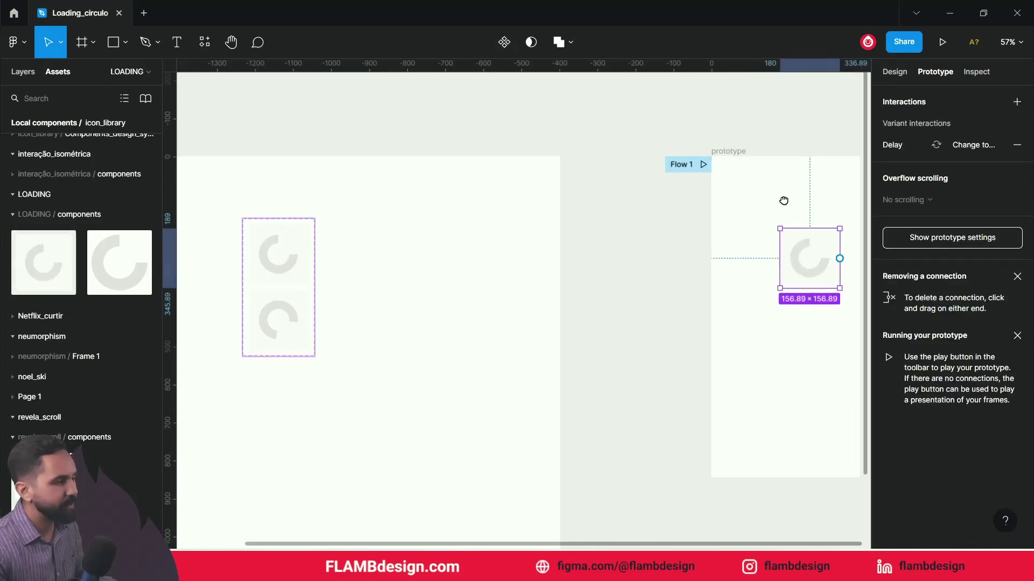
left_click_drag(783, 200, 618, 213)
mouse_move(654, 267)
left_mouse_down()
mouse_move(627, 240)
mouse_move(627, 343)
left_mouse_up()
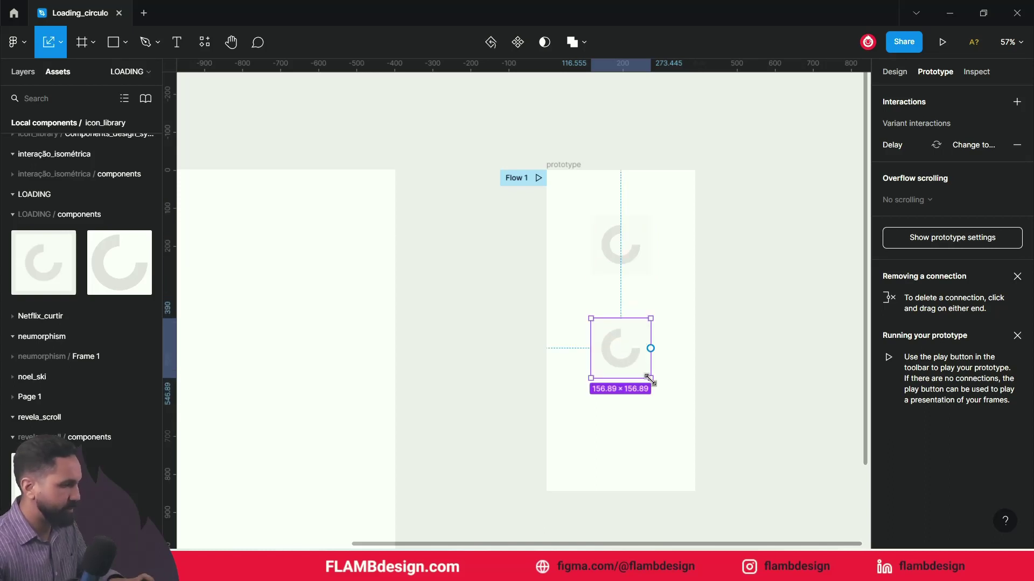
mouse_move(650, 379)
left_mouse_down()
mouse_move(628, 358)
mouse_move(621, 426)
mouse_move(672, 476)
left_mouse_up()
- Add a small spinner copy on a grey square sent behind it, then start the prototype
left_click(655, 399)
left_click(625, 446)
key("r")
key("ctrl+[")
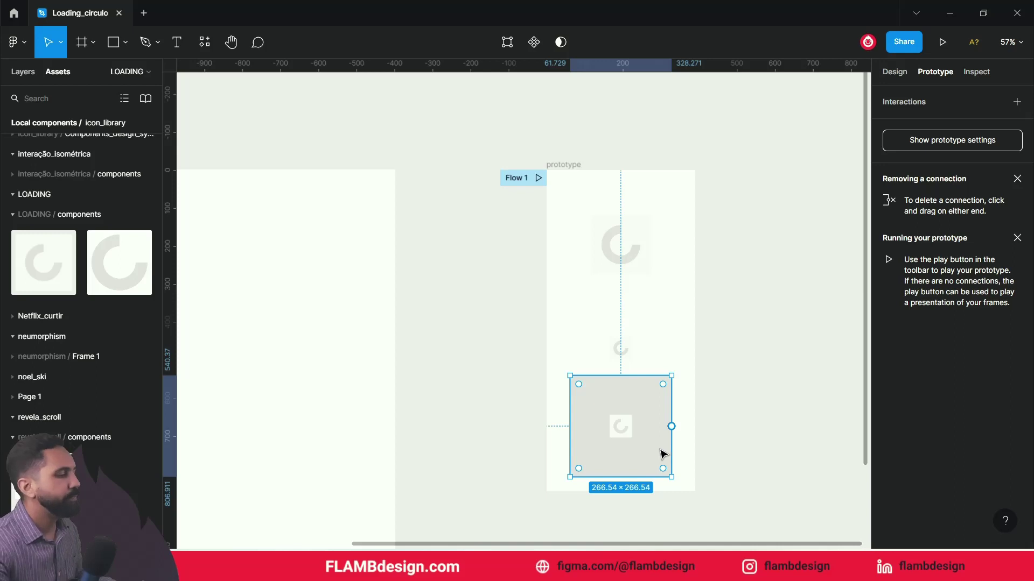
left_click(250, 164)
left_click(537, 178)
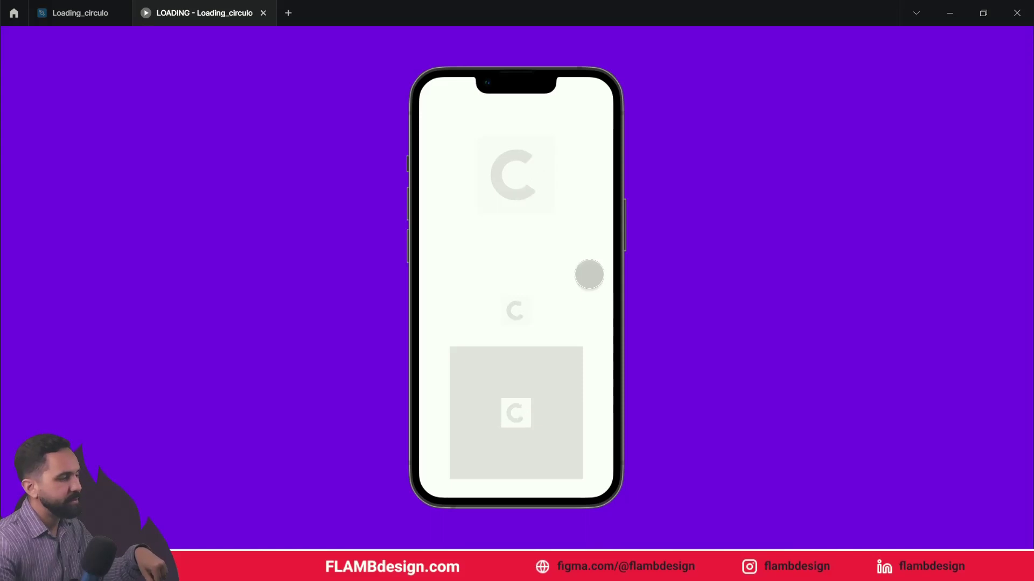
- View the prototype at 100%, then return to the editor's LOADING component set
key("shift+0")
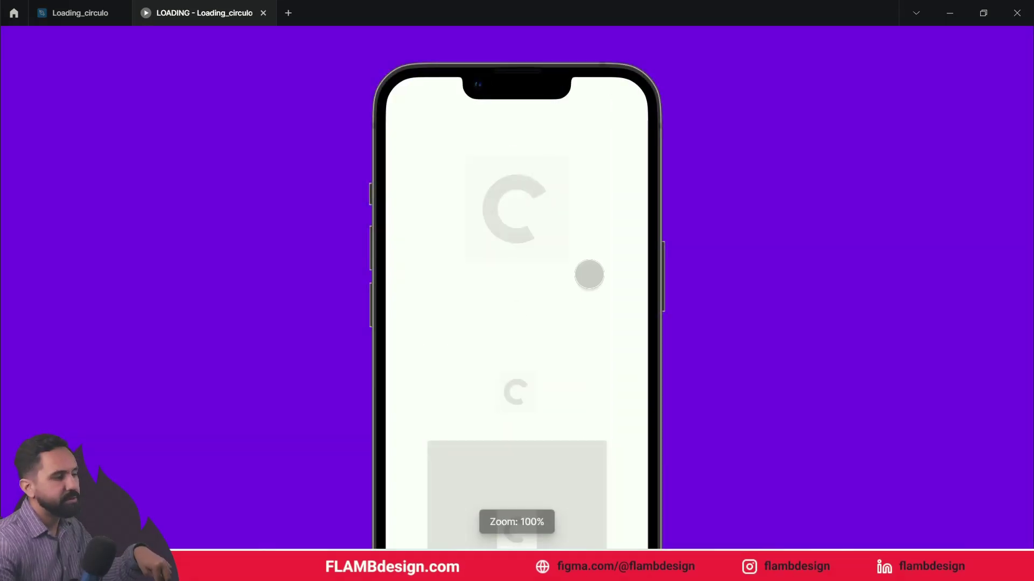
left_click(103, 23)
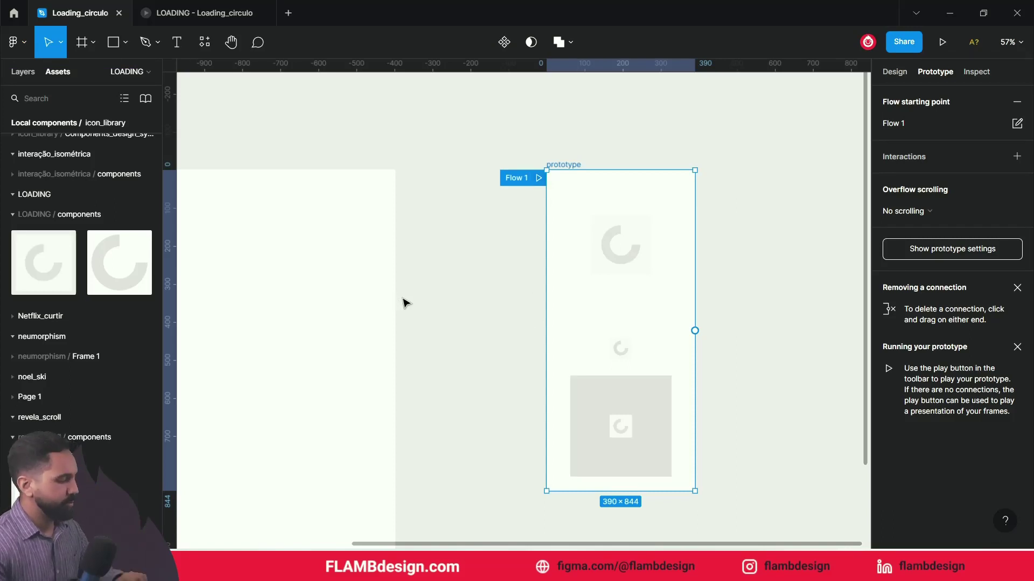
scroll(466, 275, "left", 2)
scroll(463, 266, "left", 4)
scroll(409, 275, "left", 2)
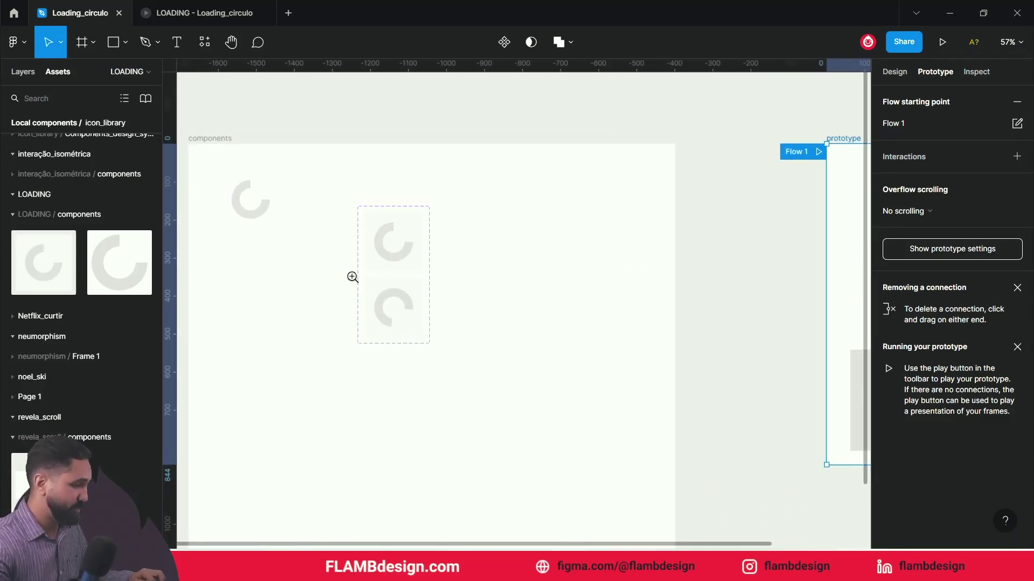
- Link the lower variant back to Default with an After delay Smart animate transition
scroll(353, 274, "up", 3)
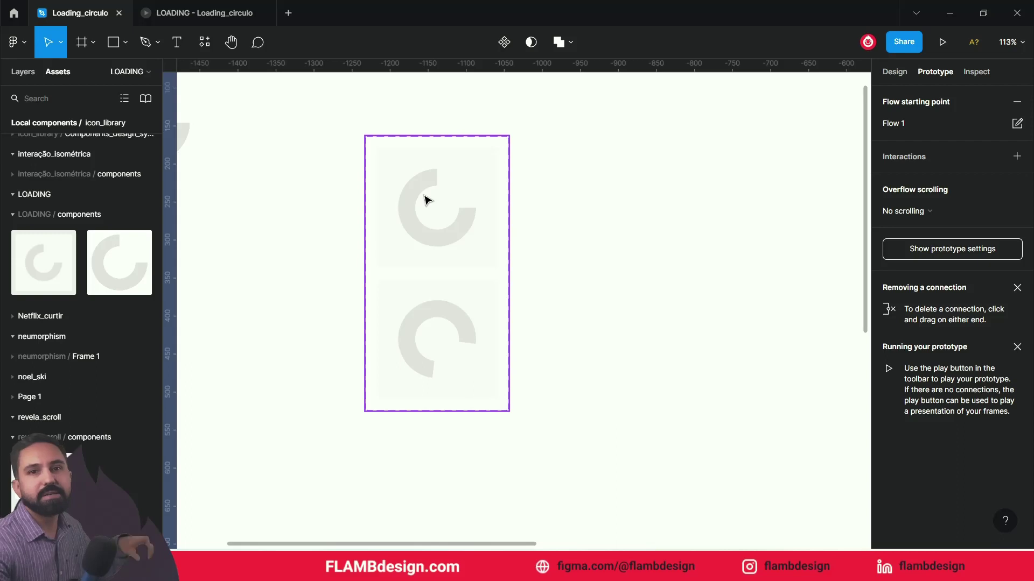
left_click(451, 294)
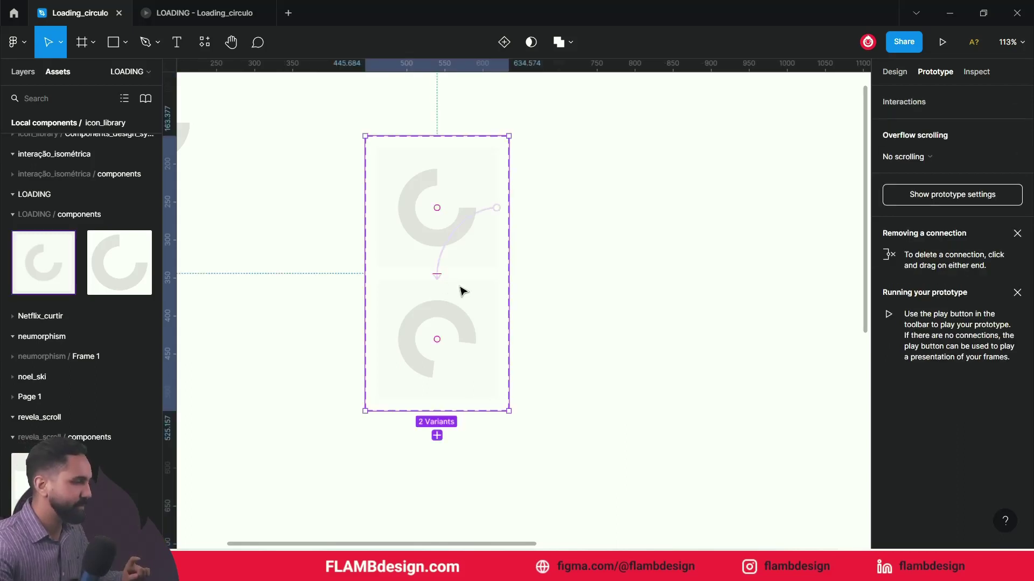
left_click(466, 297)
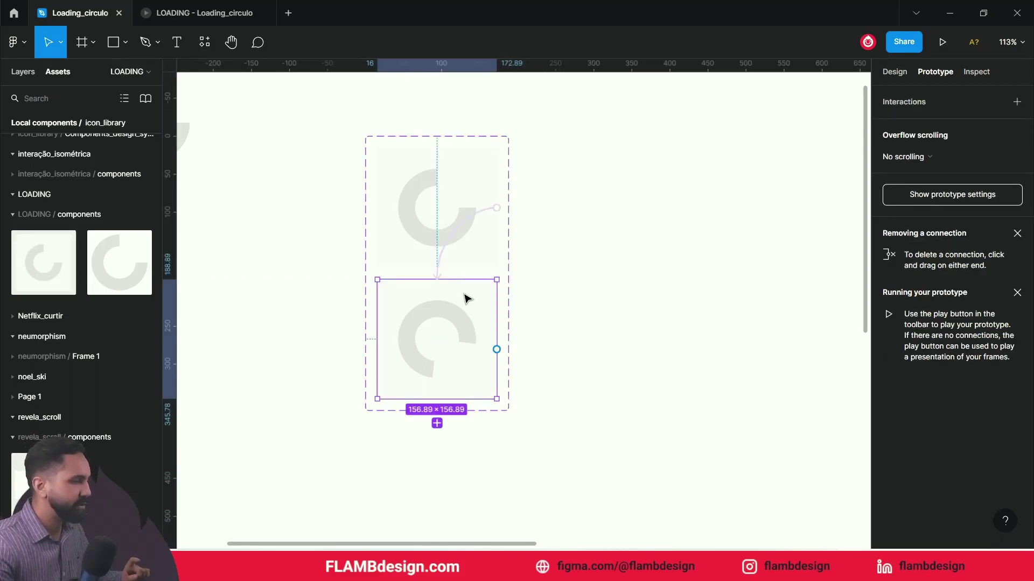
left_click_drag(496, 349, 410, 272)
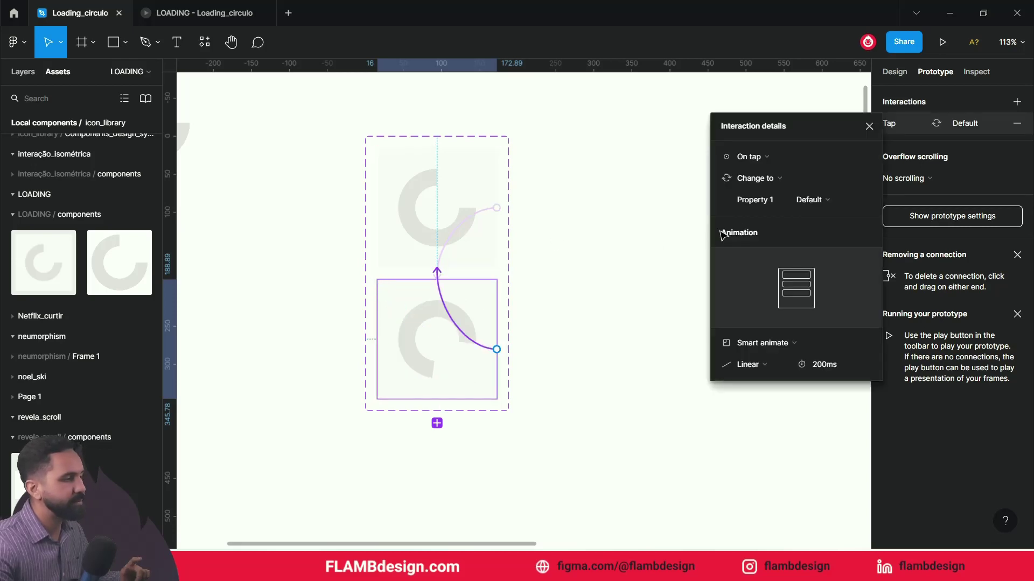
left_click(761, 156)
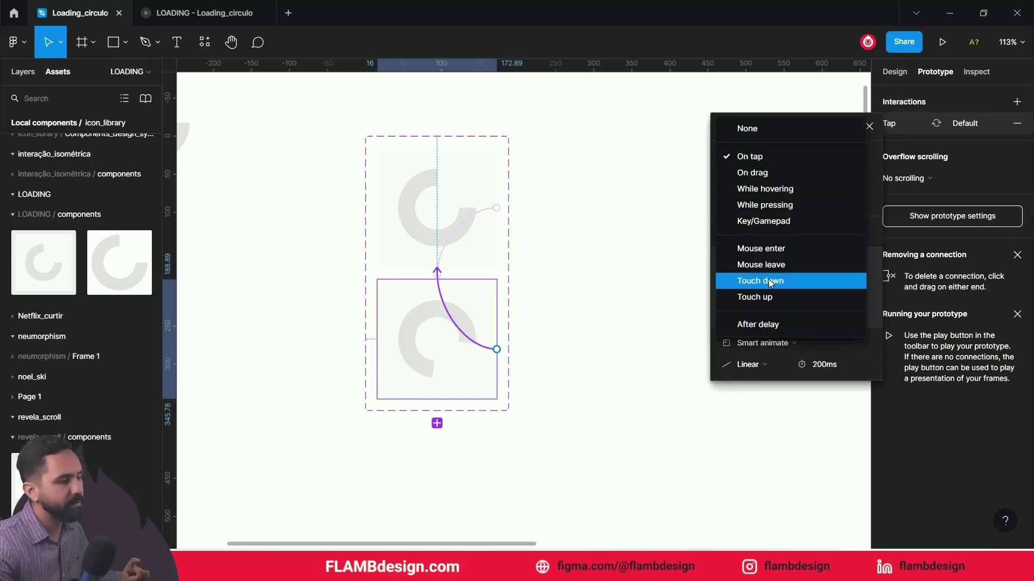
left_click(774, 325)
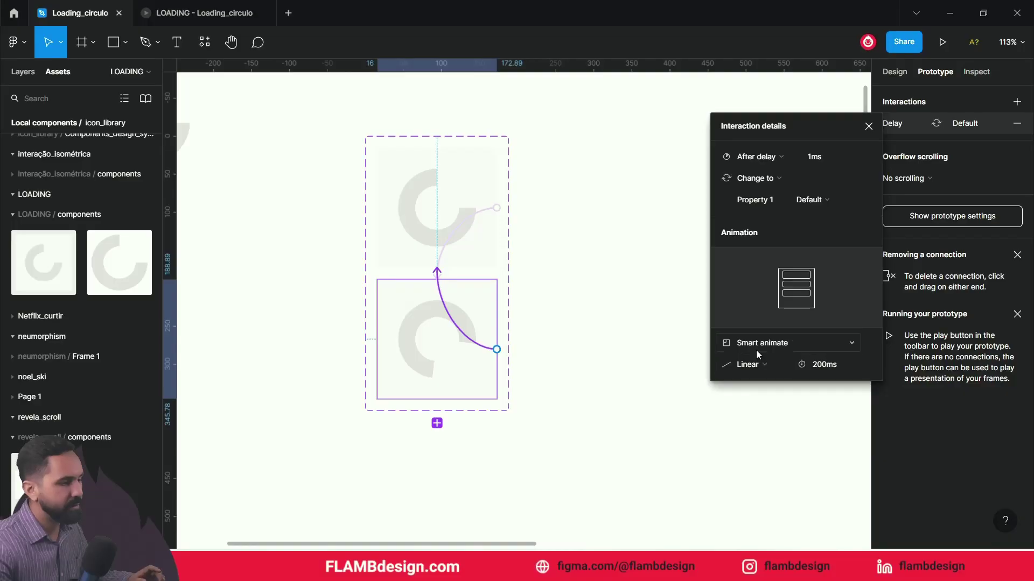
left_click(629, 338)
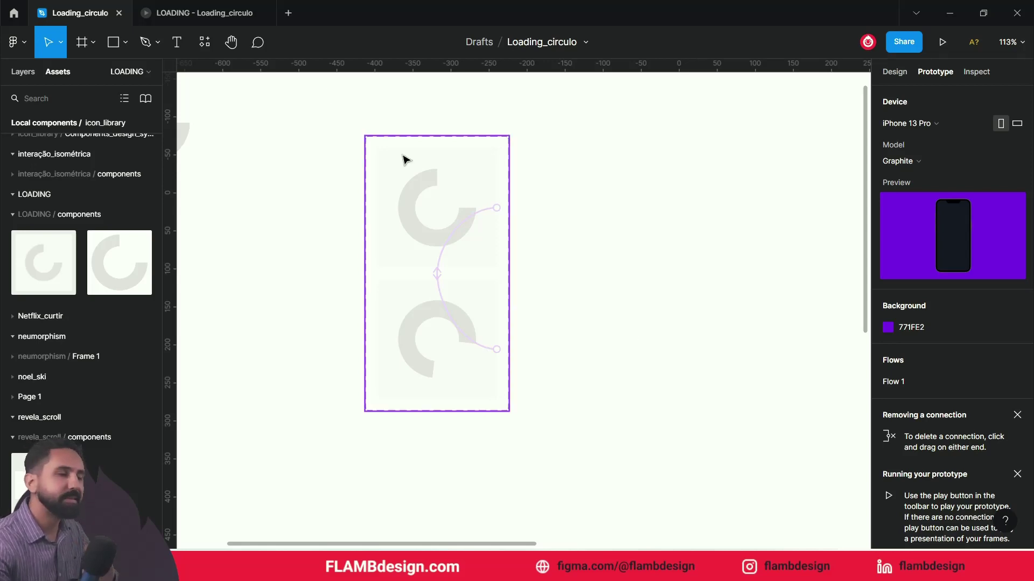
left_click(214, 6)
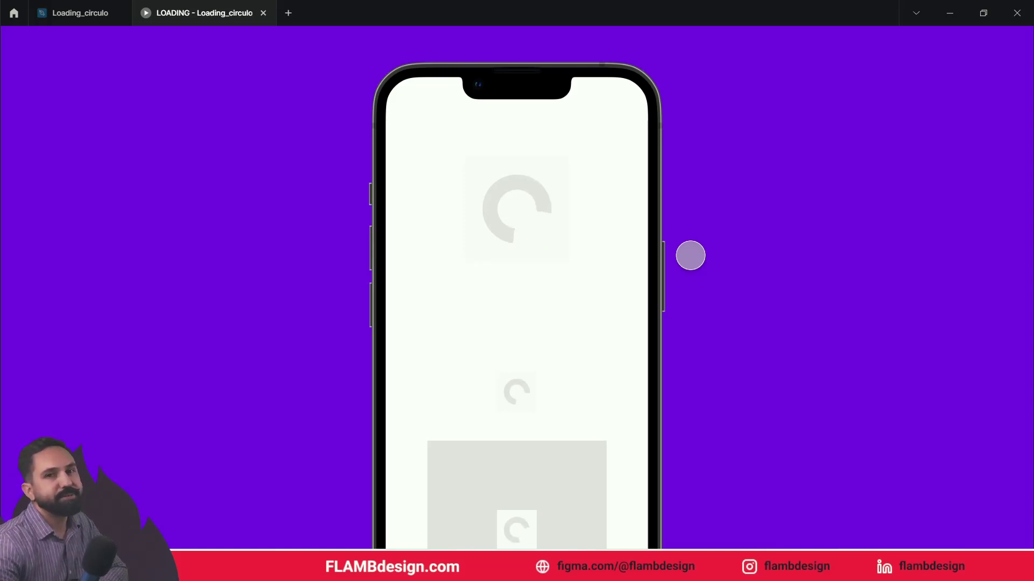
- Return from the prototype viewer to the Loading_circulo editor
key("ctrl+Tab")
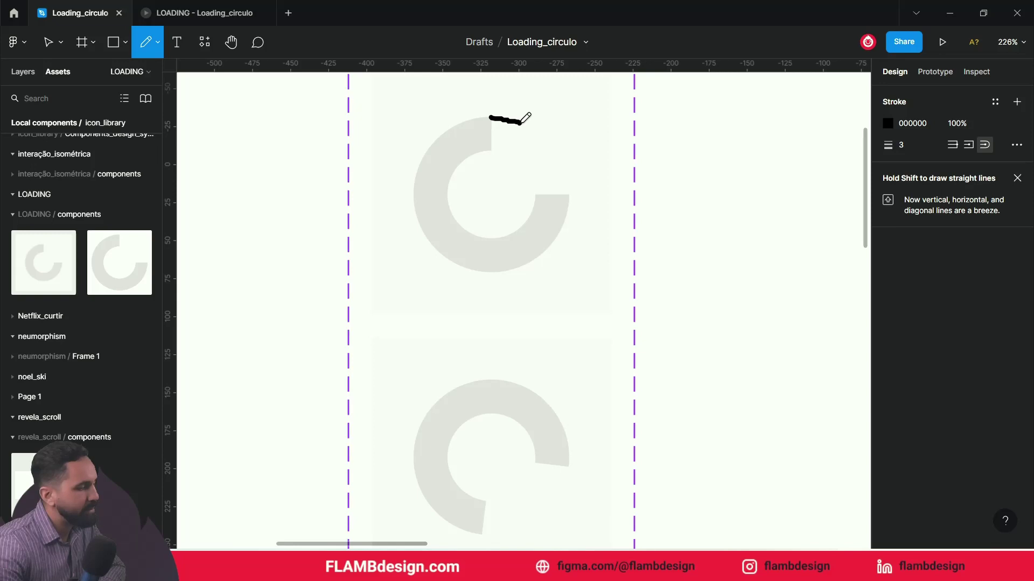
- Sketch freehand rotation arrows over the top and lower spinner rings
left_click_drag(546, 128, 588, 151)
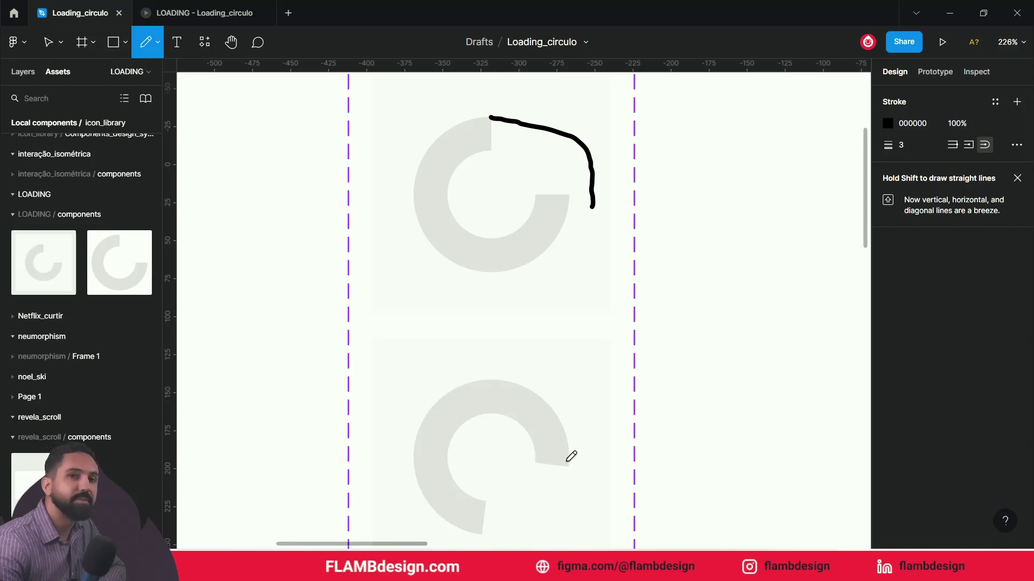
scroll(571, 456, "down", 3)
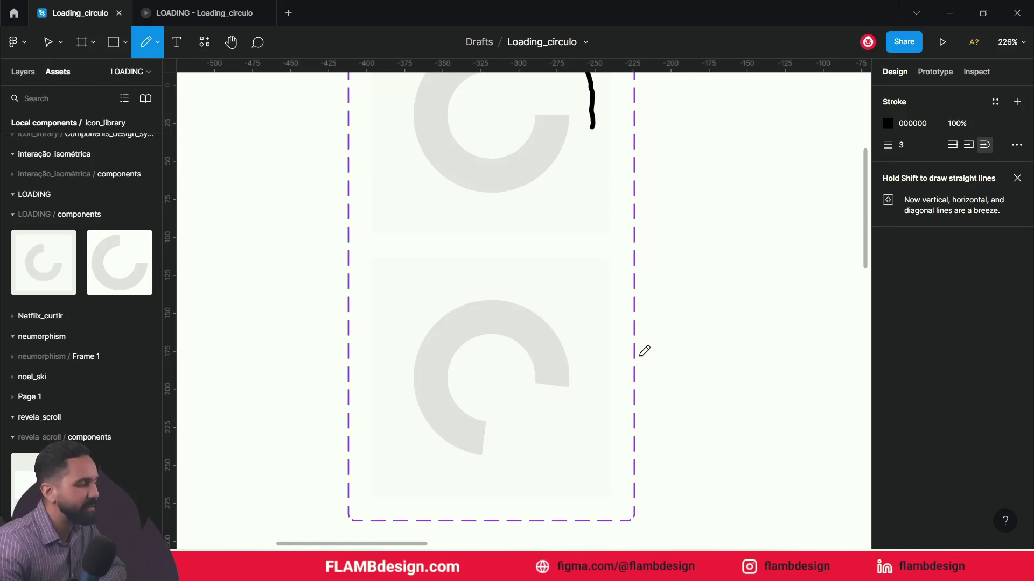
scroll(511, 380, "up", 5)
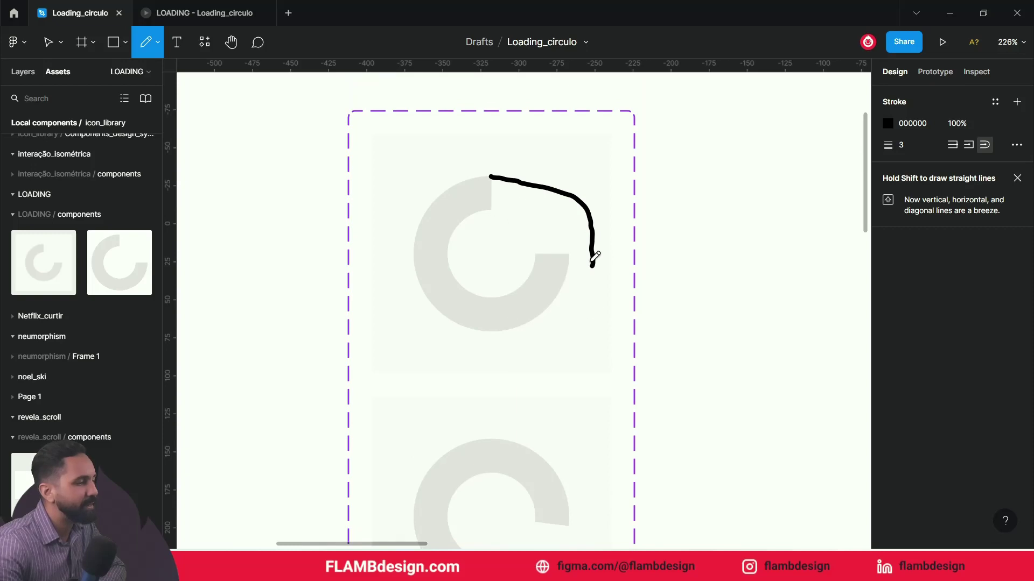
scroll(587, 341, "down", 10)
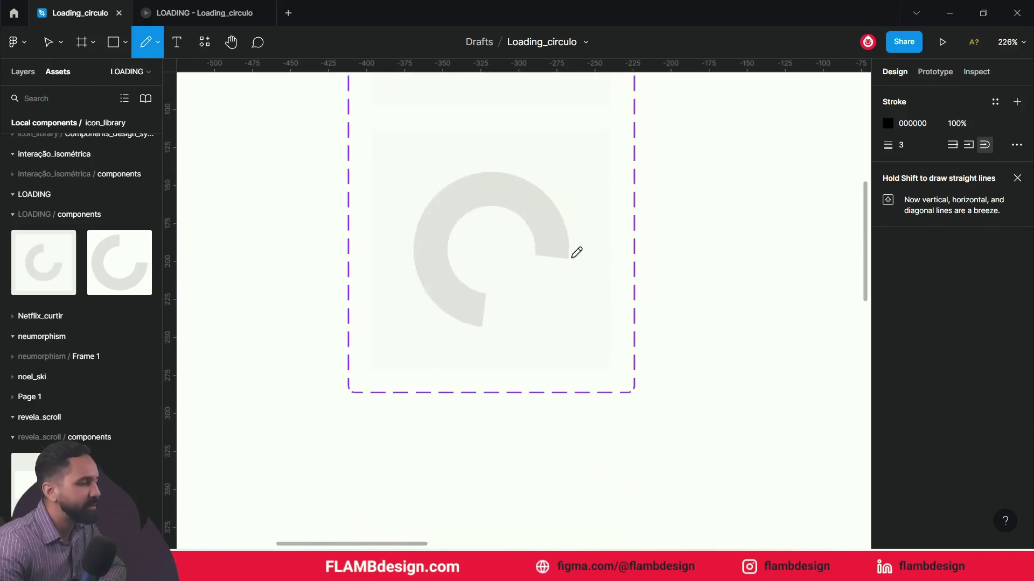
scroll(578, 257, "up", 1)
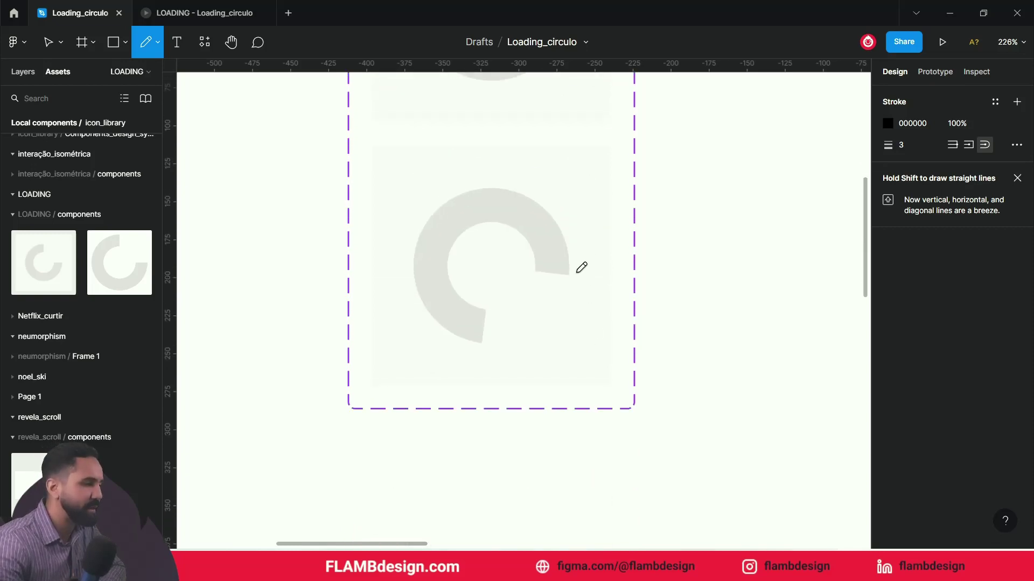
left_click_drag(564, 186, 522, 171)
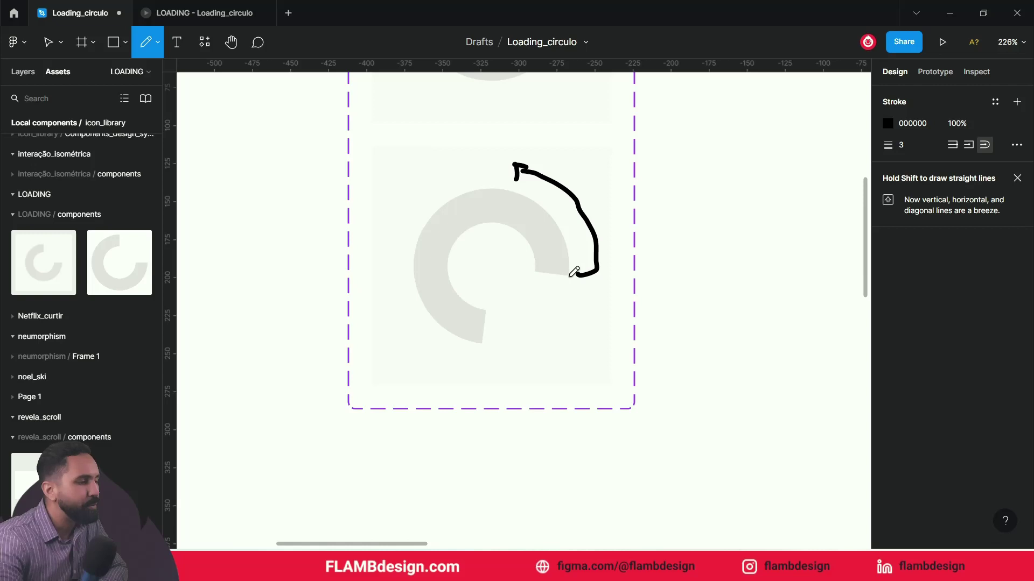
mouse_move(579, 316)
left_mouse_down()
mouse_move(406, 351)
mouse_move(425, 190)
mouse_move(457, 179)
left_mouse_up()
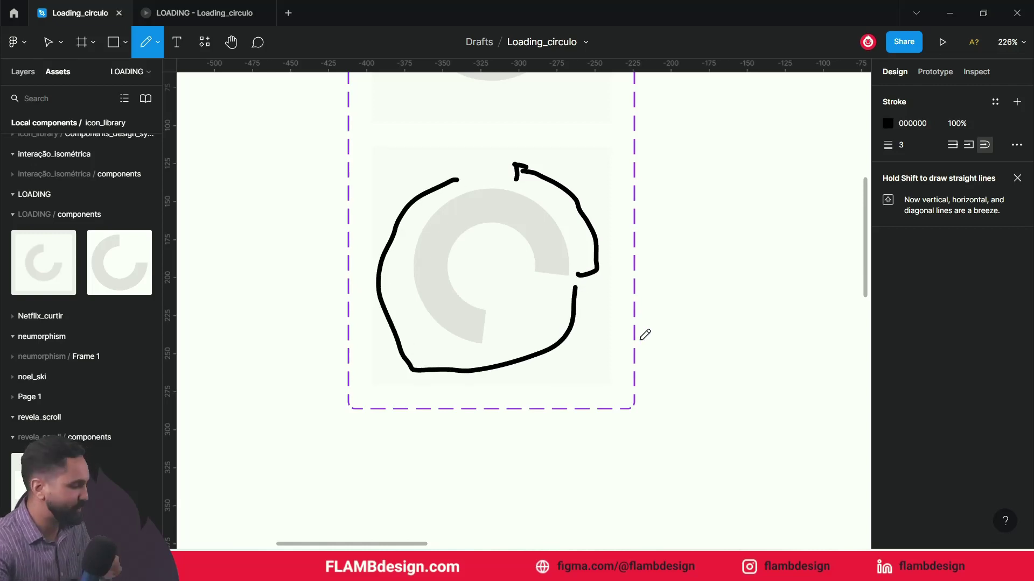
- Undo all the freehand arrows drawn on both rings
key("ctrl+z")
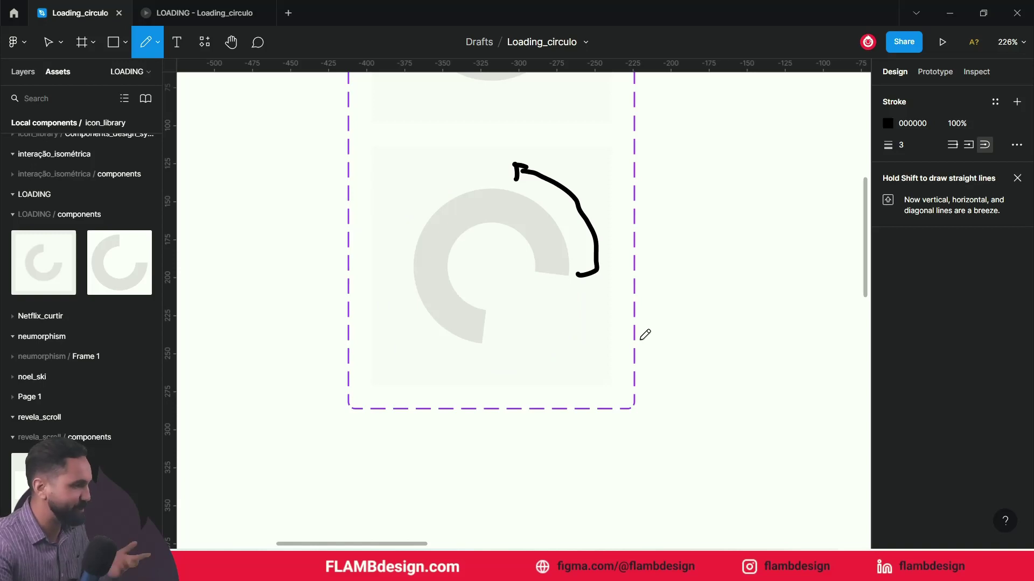
scroll(645, 335, "up", 1)
scroll(645, 335, "up", 3)
scroll(645, 335, "down", 1)
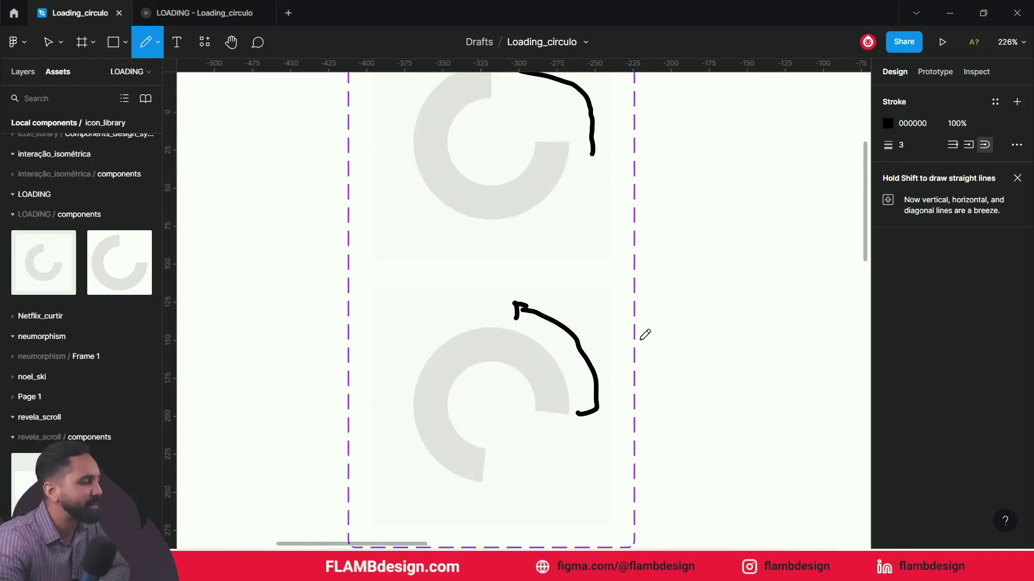
scroll(644, 335, "down", 1)
scroll(648, 392, "up", 3)
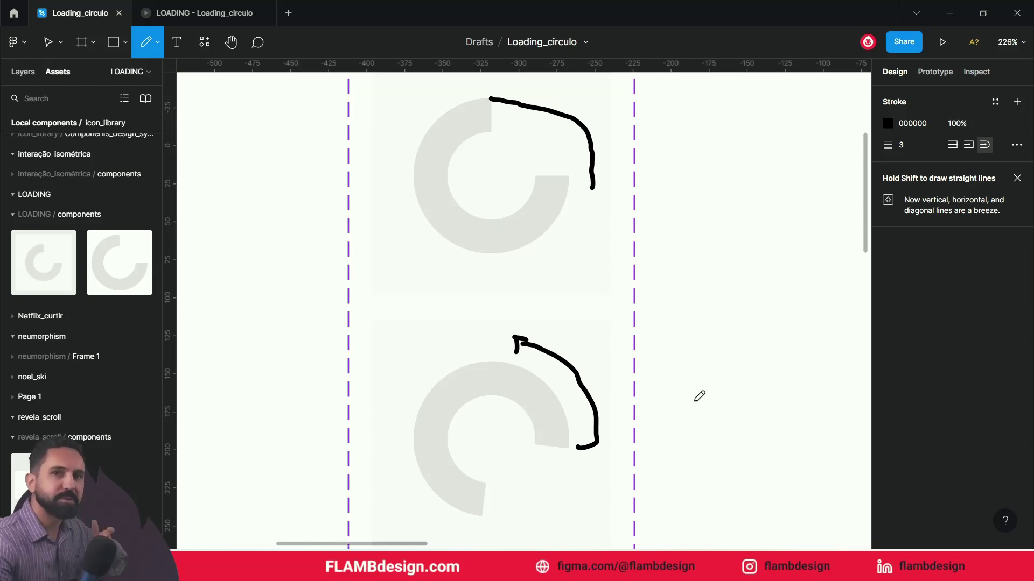
key("ctrl+z")
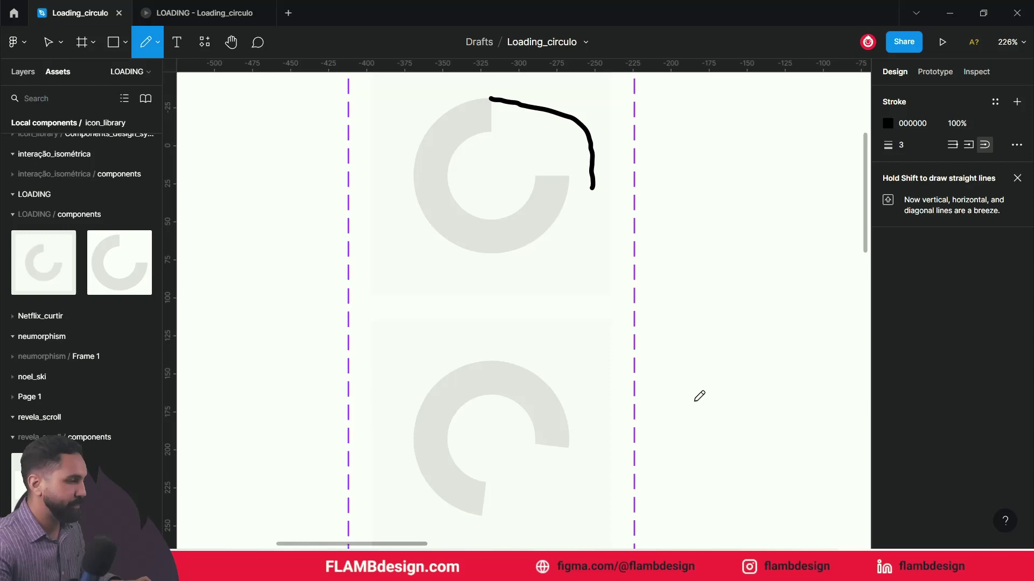
key("ctrl+z")
scroll(699, 396, "down", 1)
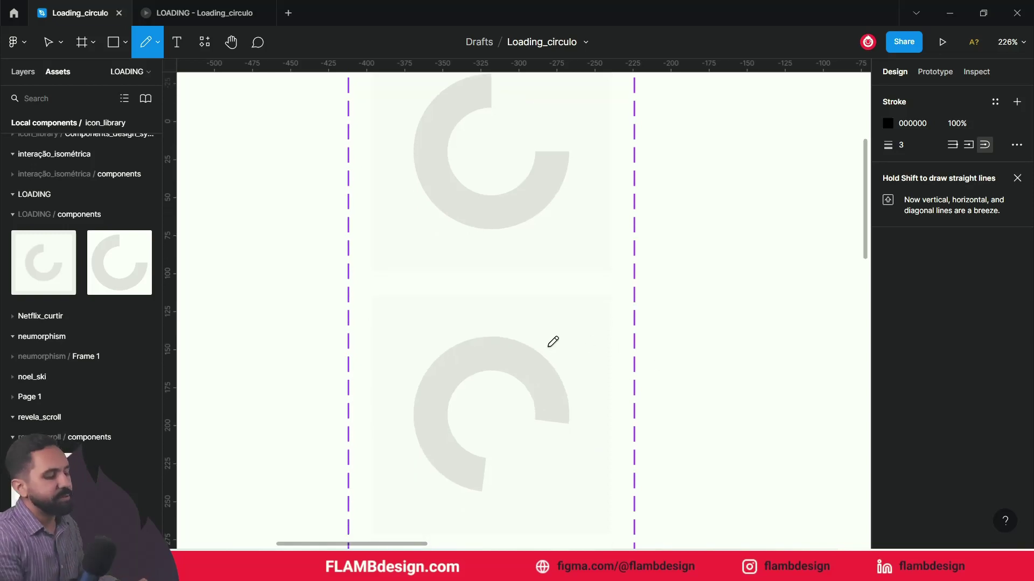
- Zoom out to the whole component set and return to the Move tool
key("shift+0")
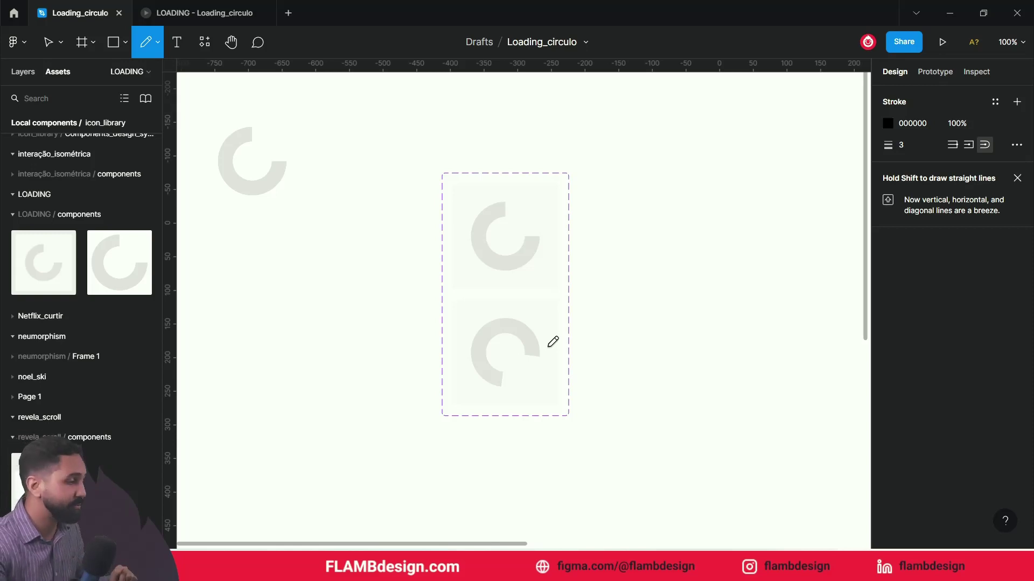
key("c")
key("v")
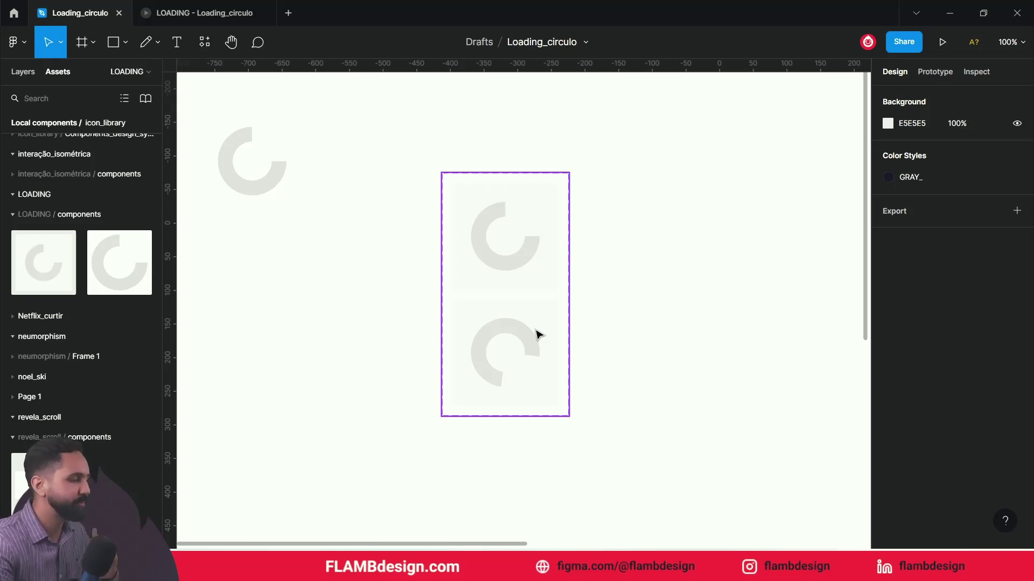
left_click(506, 323)
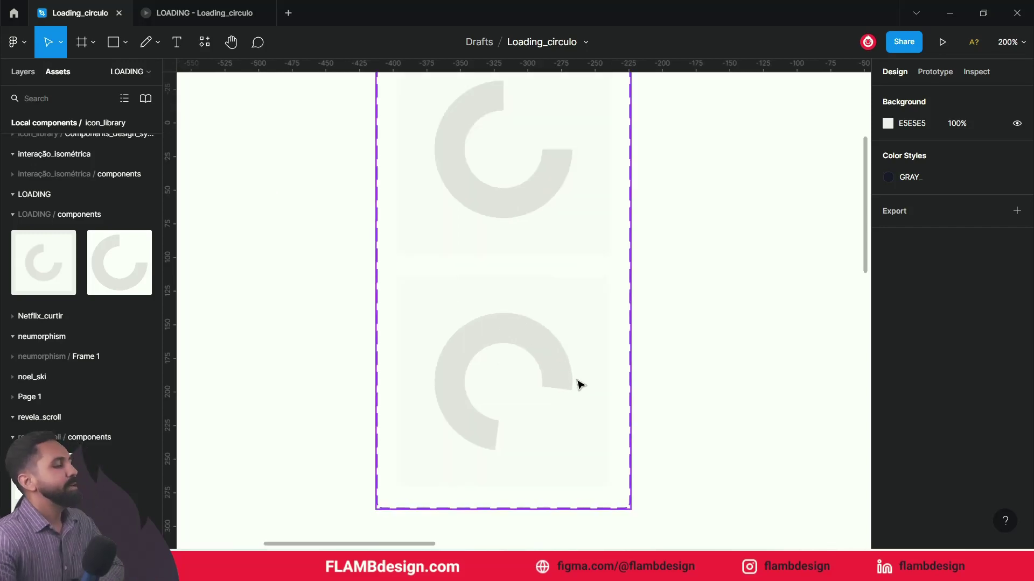
- Remove the lower variant's prototype connection
scroll(580, 385, "up", 1)
scroll(576, 385, "down", 1)
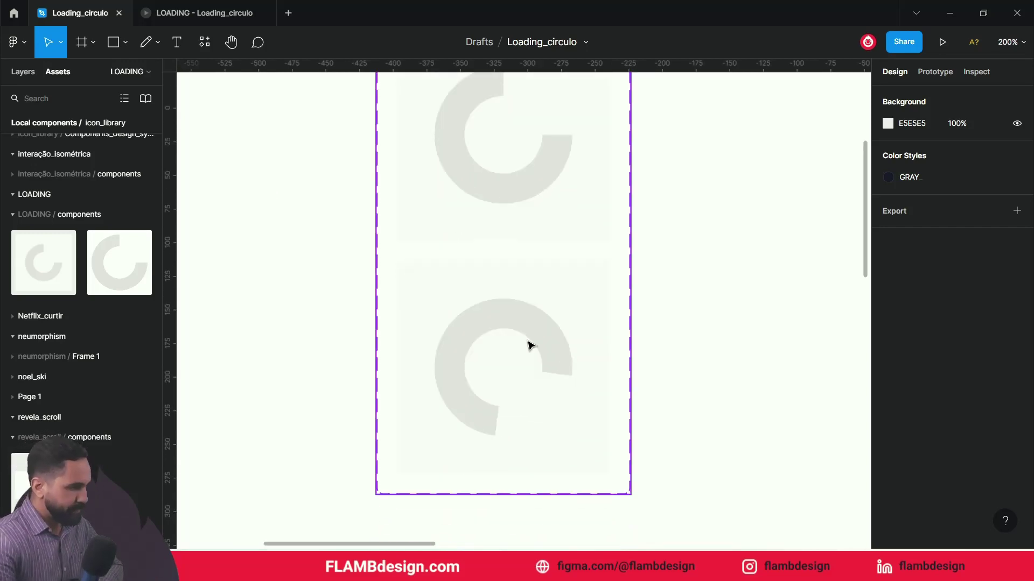
left_click(528, 346)
left_click(920, 75)
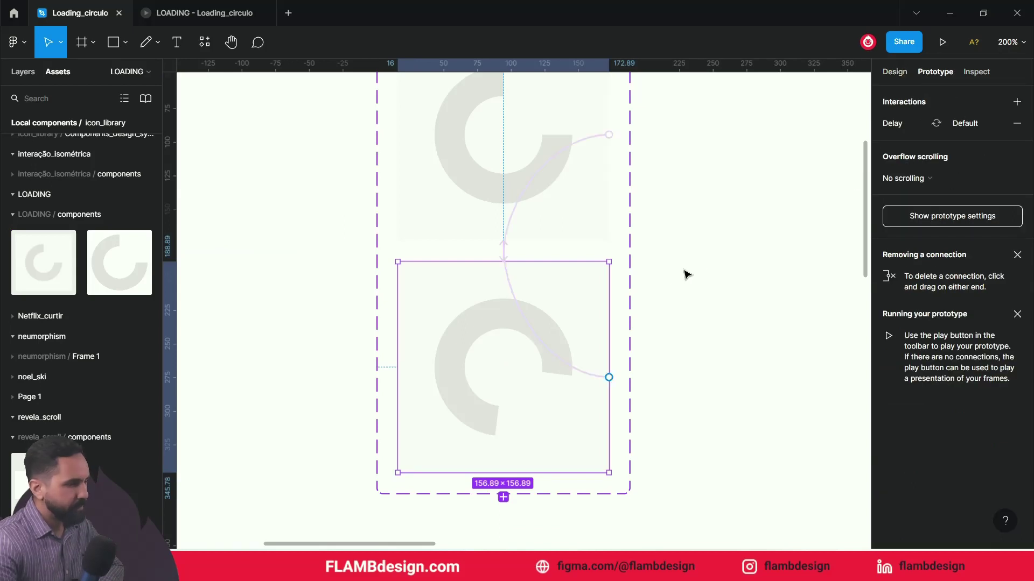
left_click(511, 295)
left_click_drag(608, 377, 643, 380)
- Check the top variant's connection to Variant2, then return to the lower variant's design properties
left_click(742, 339)
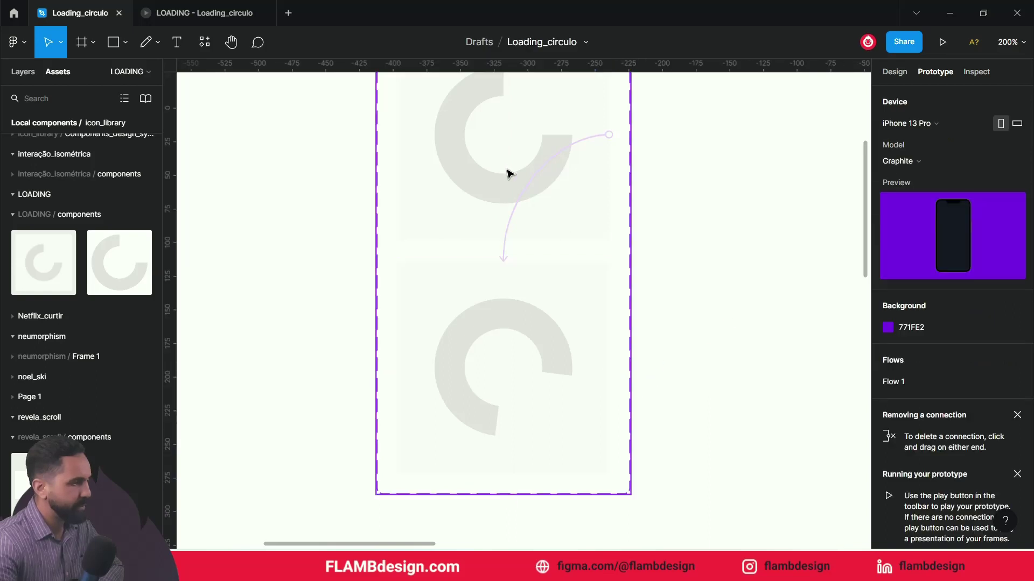
left_click(521, 195)
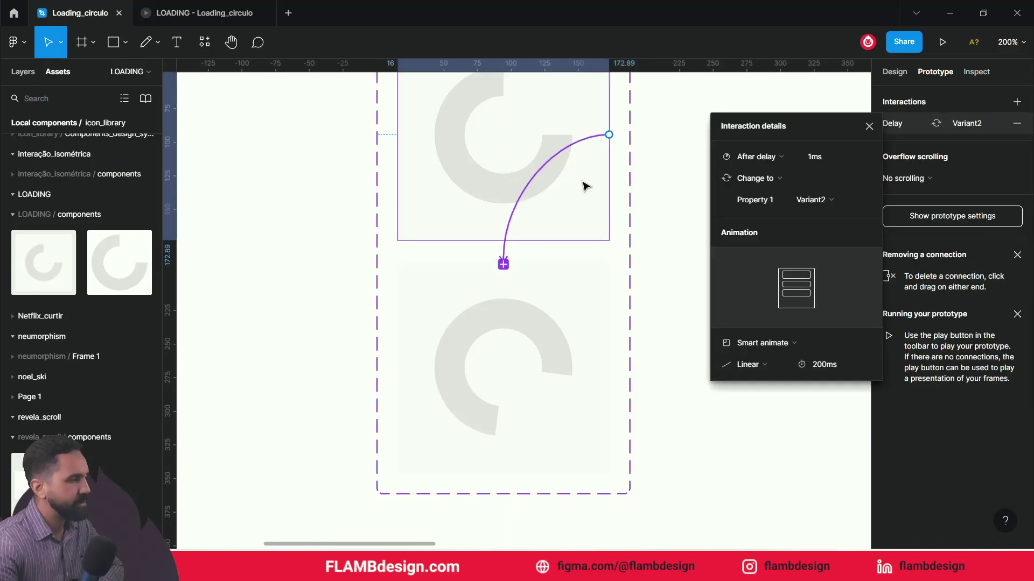
left_click(560, 342)
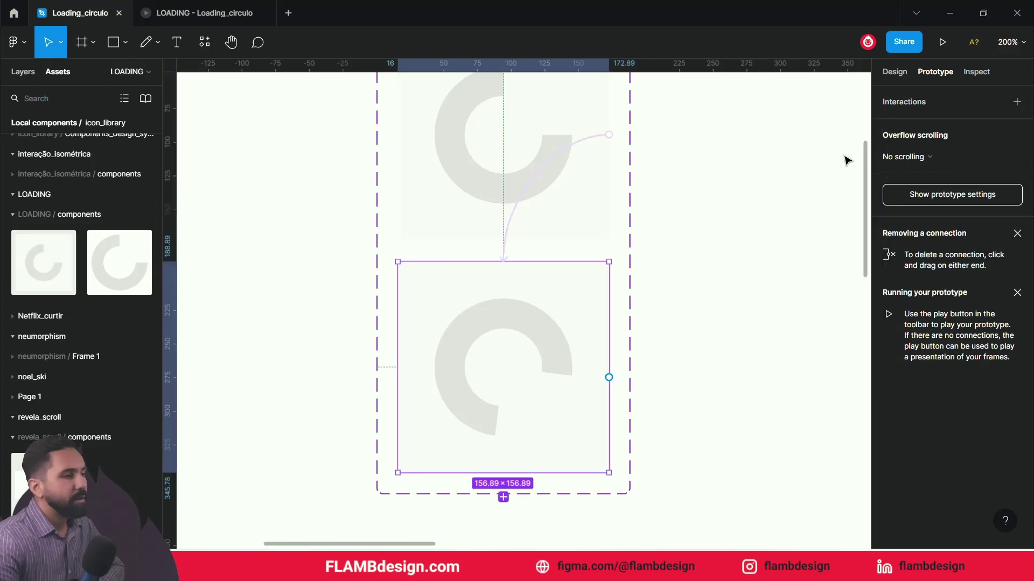
left_click(889, 76)
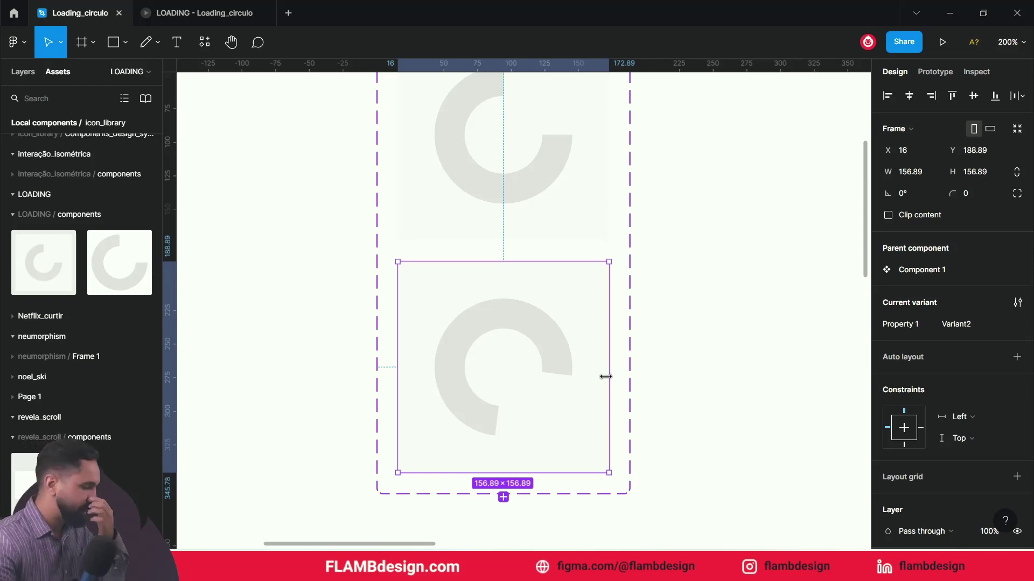
- Add a third variant, Variant3, below Variant2, then select Variant2's ring
scroll(606, 377, "down", 1)
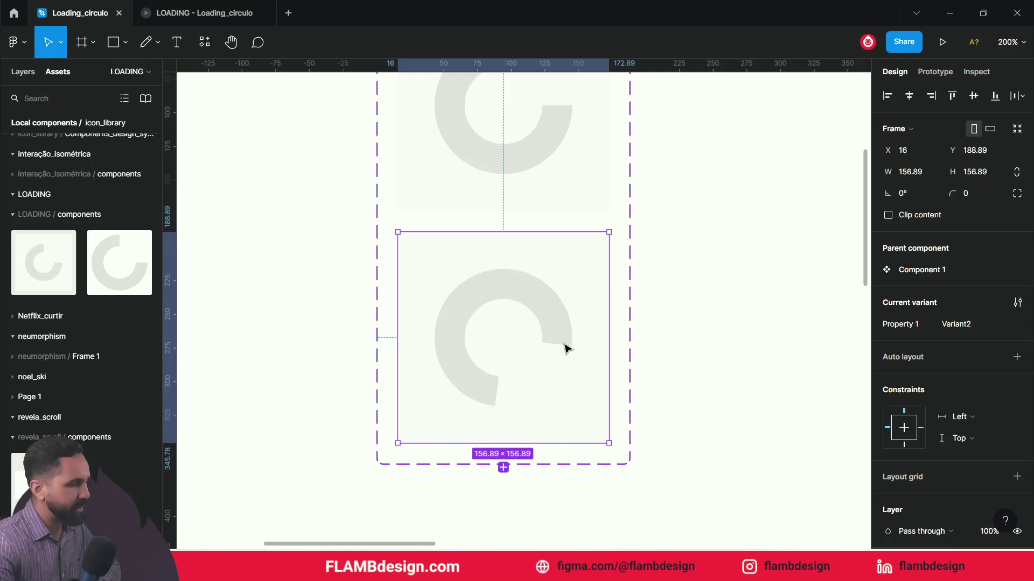
left_click(504, 469)
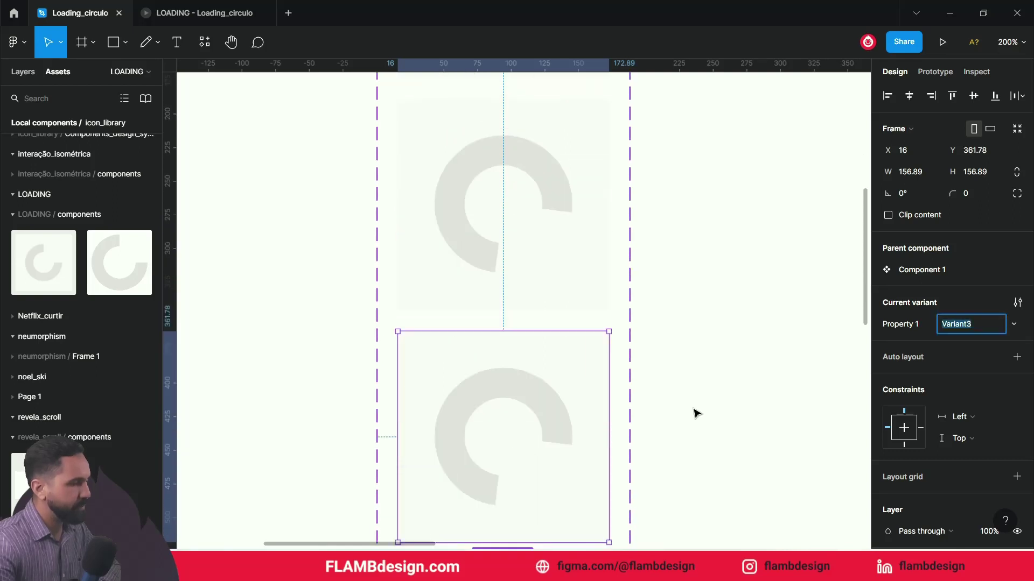
scroll(619, 362, "up", 1)
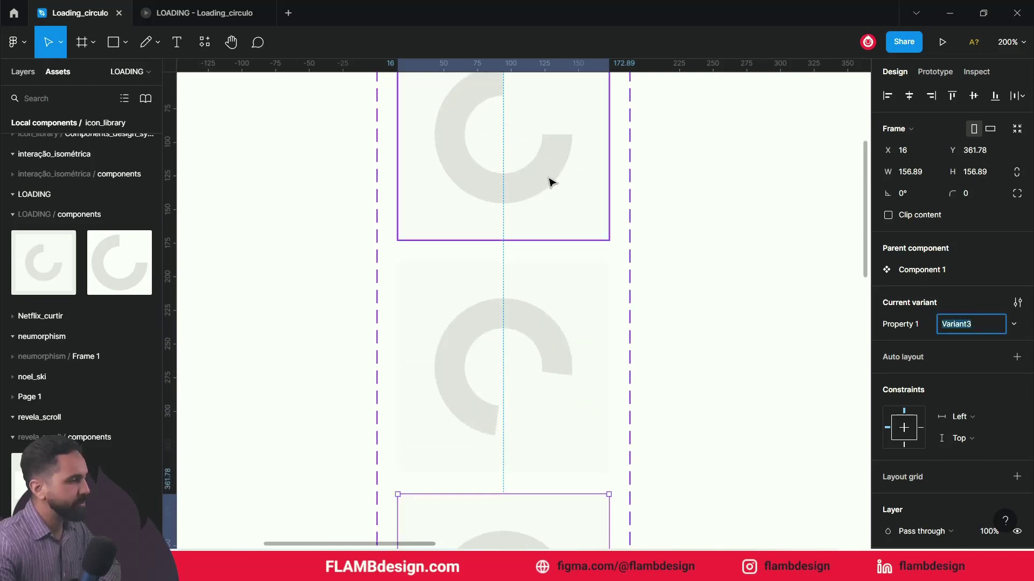
scroll(549, 181, "up", 2)
scroll(569, 312, "down", 2)
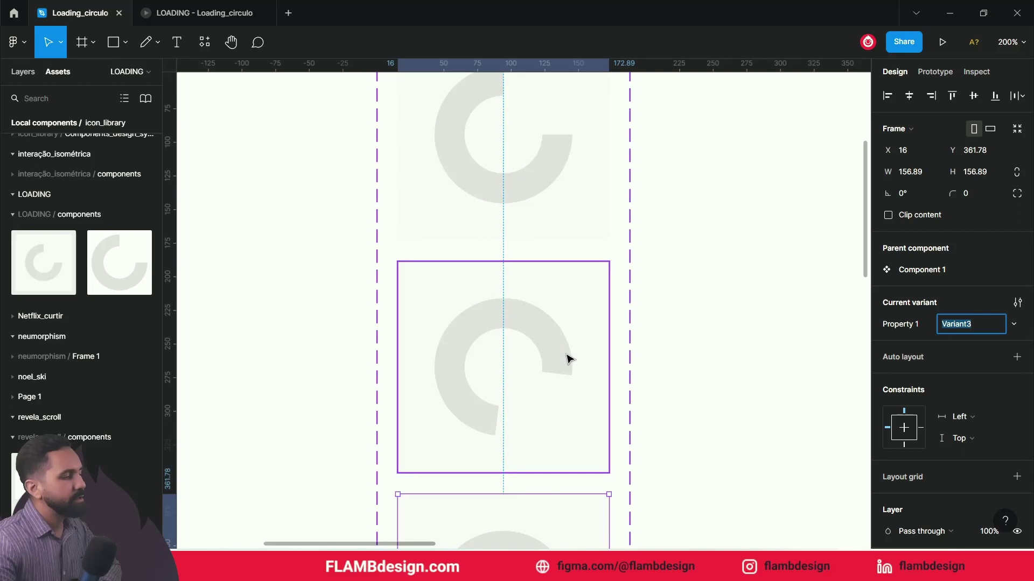
left_click(569, 358)
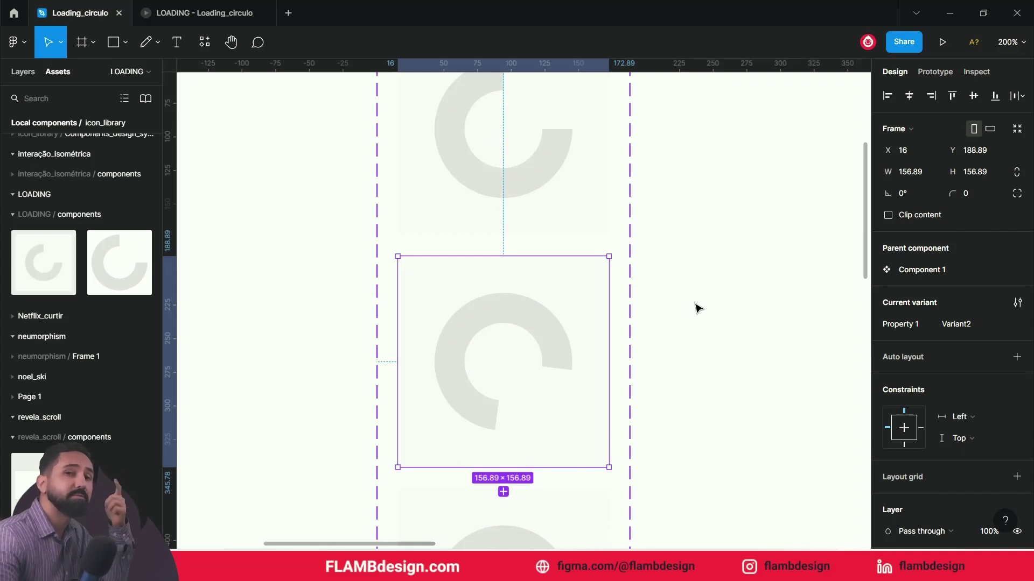
left_click(544, 339)
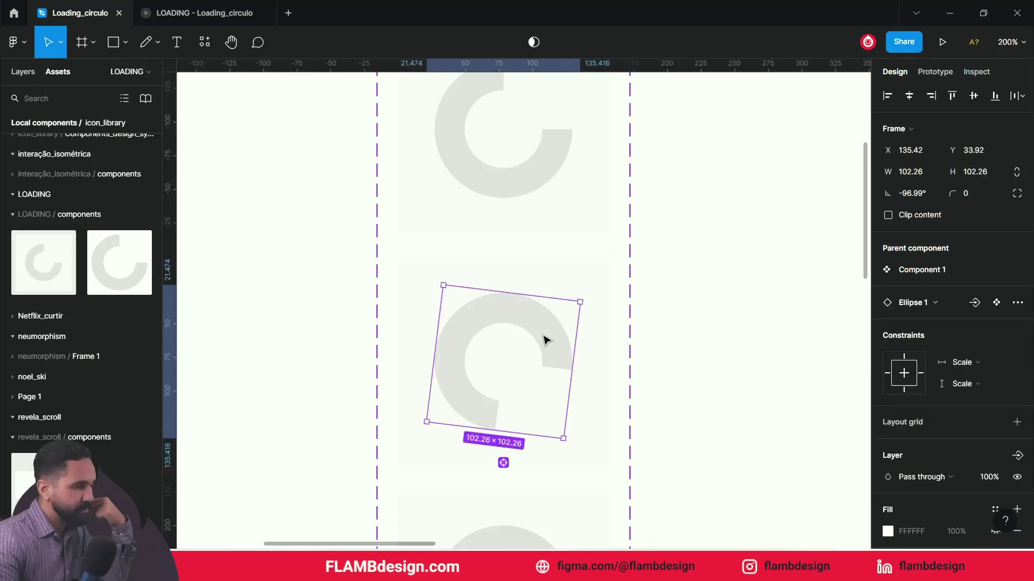
- Set the Variant2 ring's rotation to -120°
left_click(919, 197)
type("0")
key("Return")
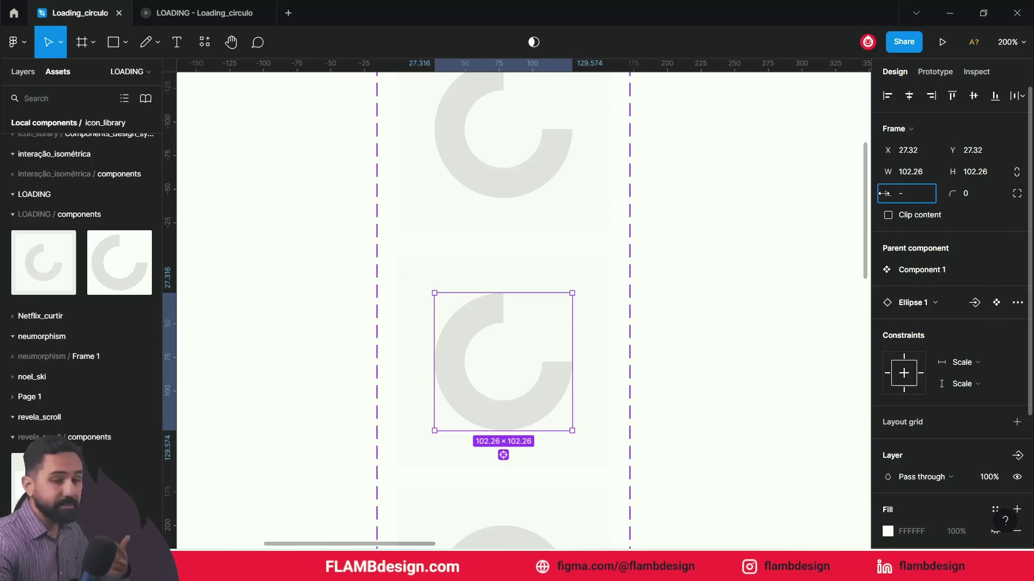
type("1")
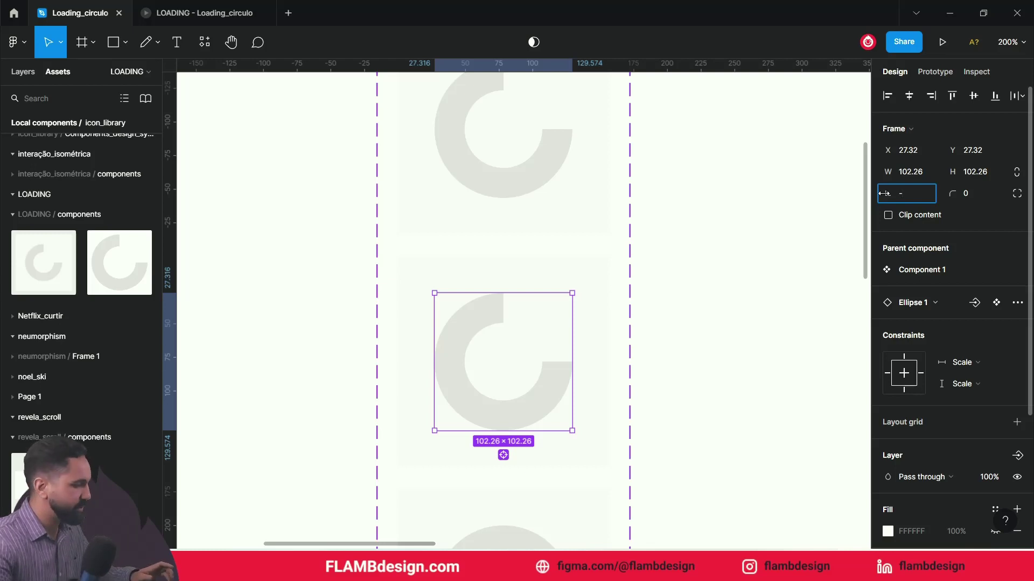
type("20")
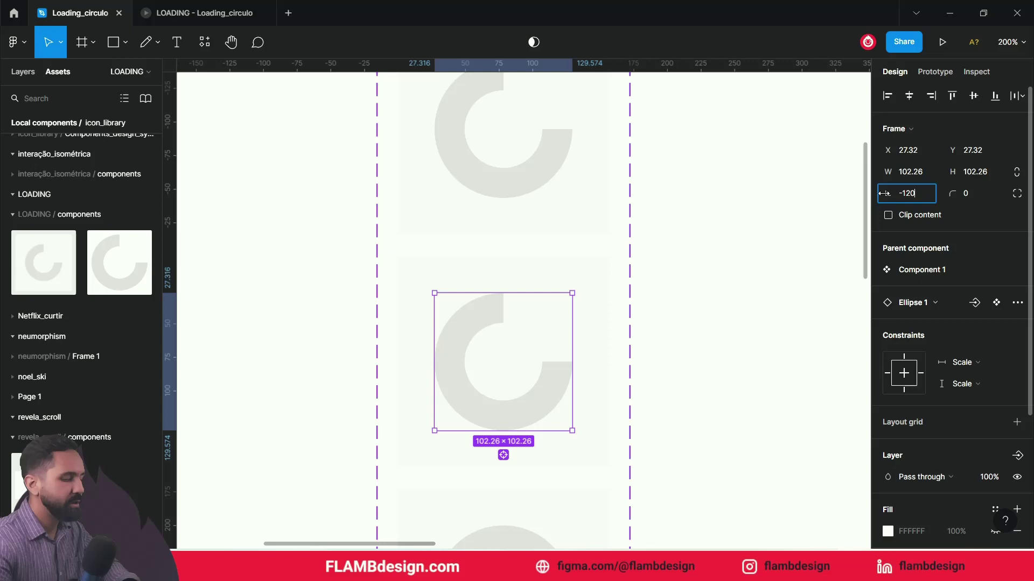
key("Return")
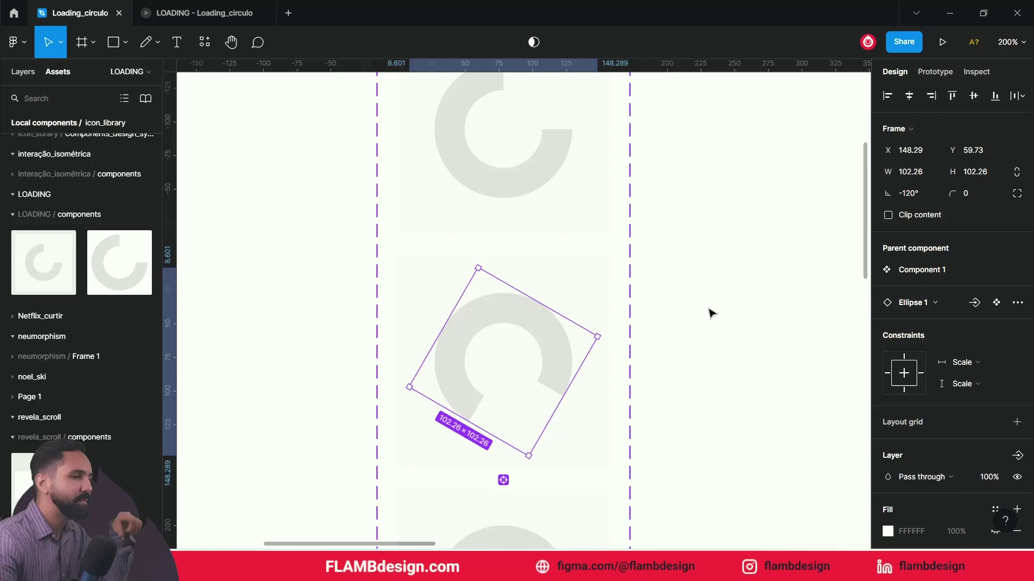
- Rotate the Variant3 ring to 120°
scroll(708, 309, "down", 1)
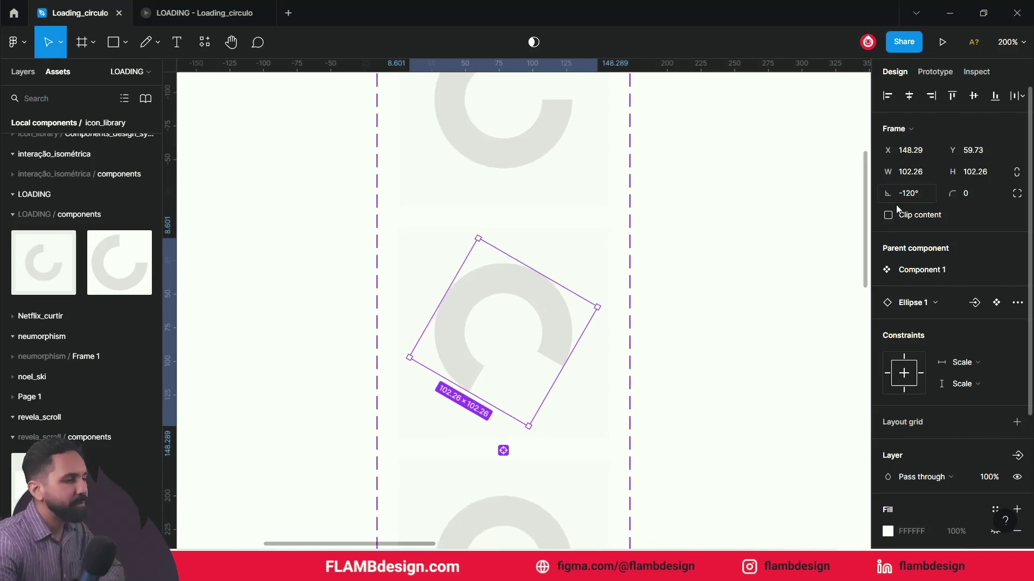
scroll(623, 430, "down", 5)
left_click(567, 423)
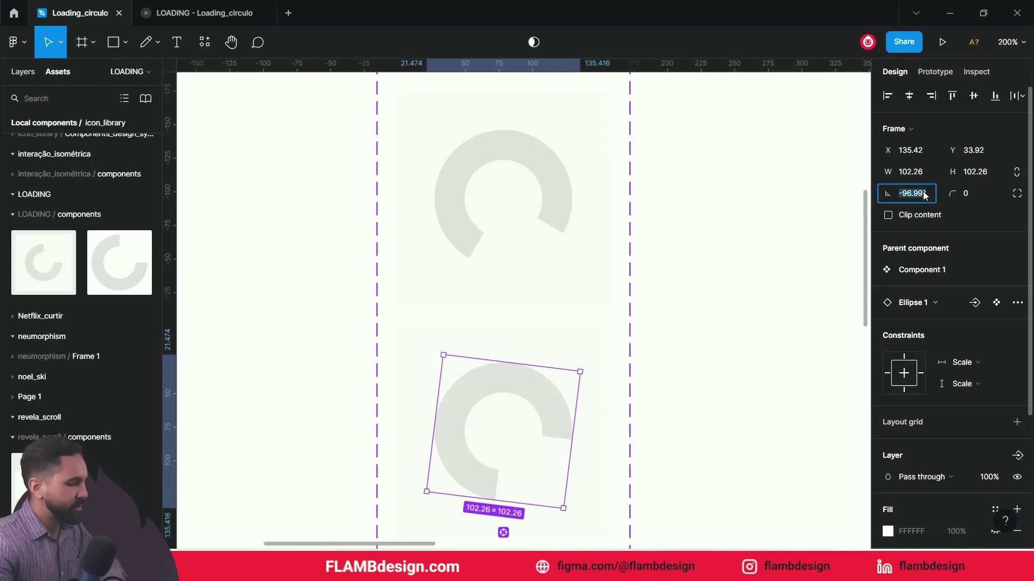
key("BackSpace")
type("0")
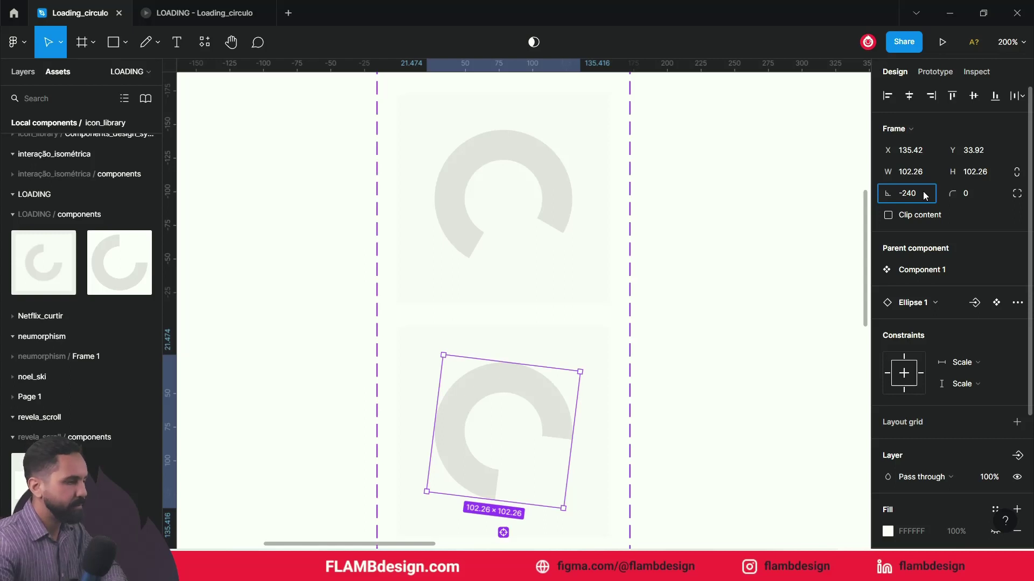
key("Return")
scroll(734, 415, "up", 1)
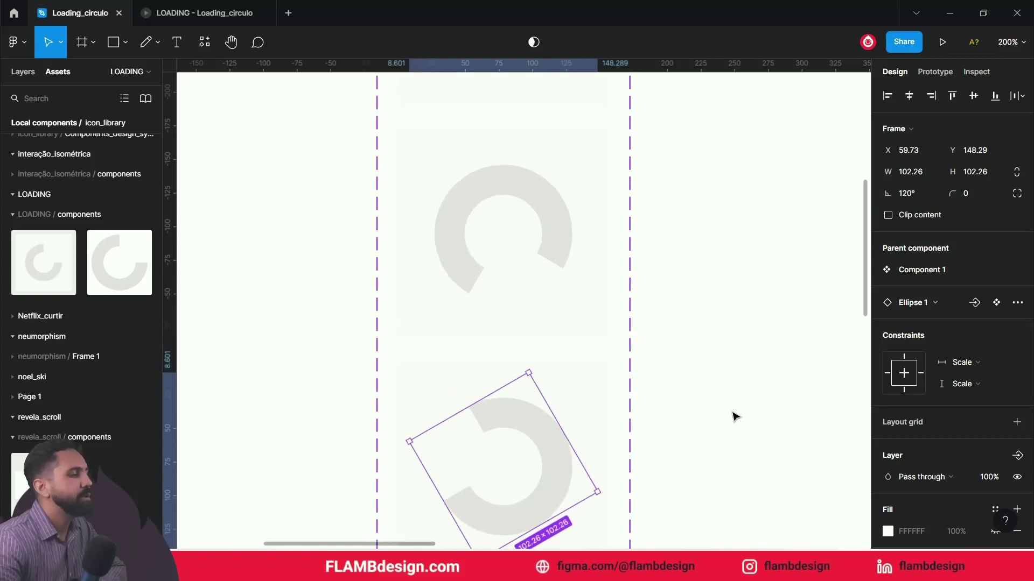
scroll(734, 415, "up", 2)
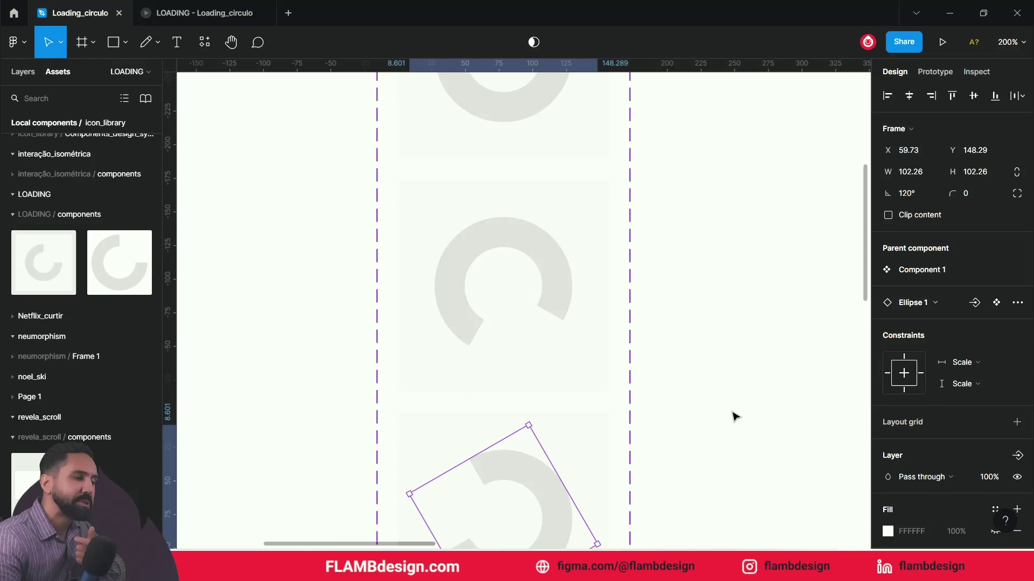
scroll(734, 416, "up", 2)
scroll(804, 246, "up", 2)
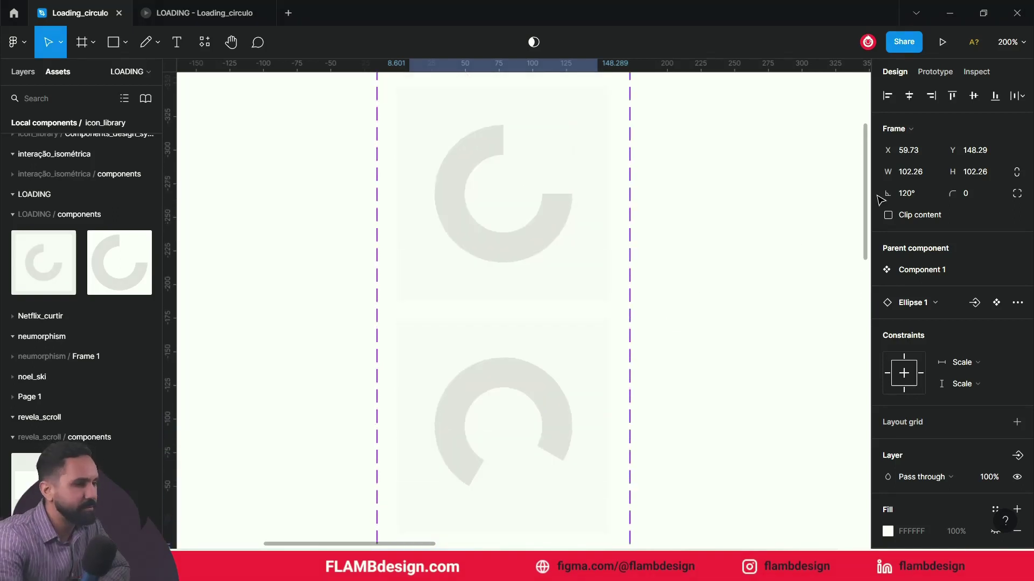
left_click(930, 72)
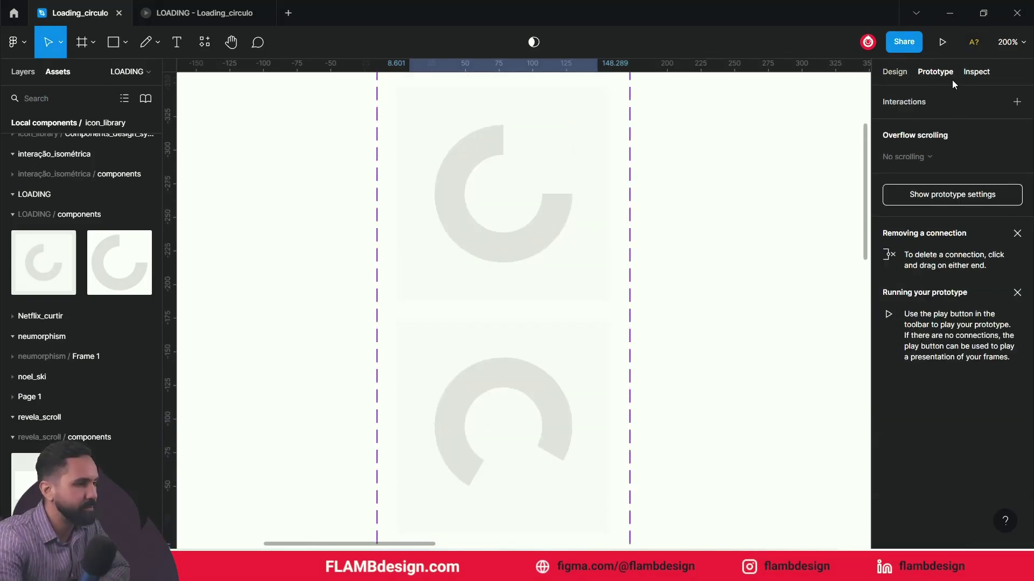
- Connect Variant2 to Variant3 with an After delay trigger of 1ms
scroll(688, 295, "down", 2)
left_click(577, 330)
left_click(516, 207)
left_click(573, 370)
scroll(582, 365, "down", 1)
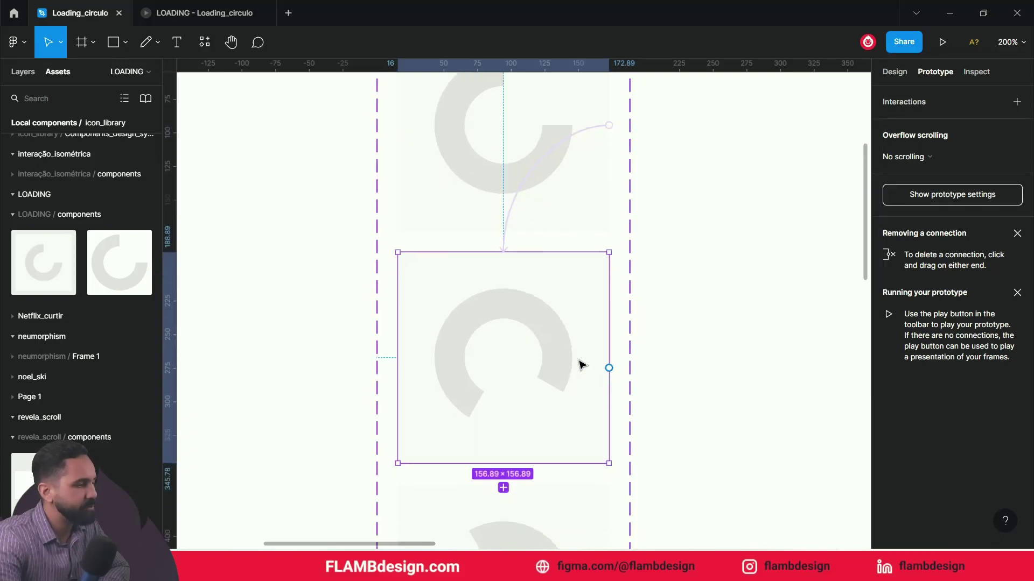
left_click_drag(609, 368, 554, 492)
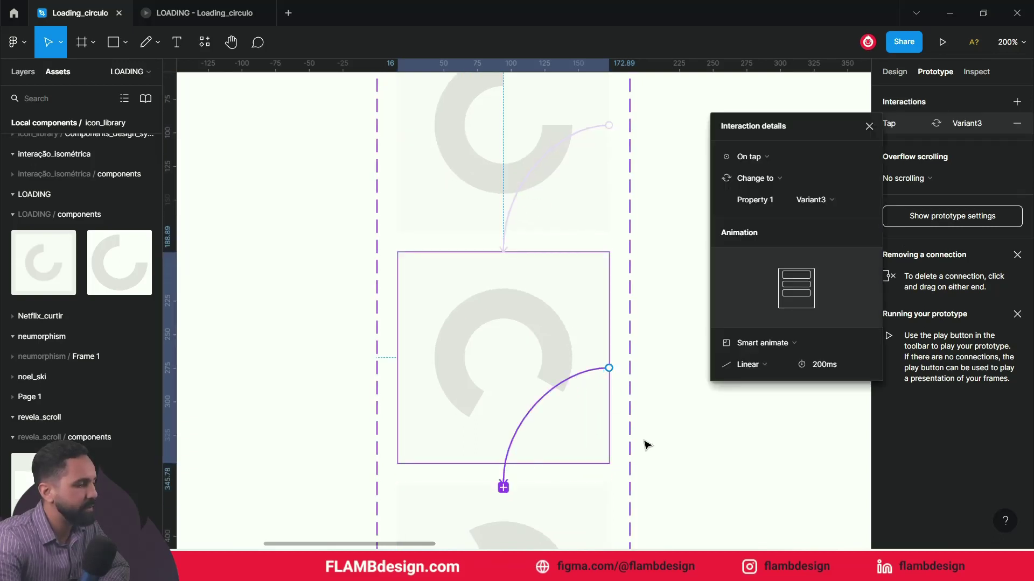
scroll(662, 431, "down", 5)
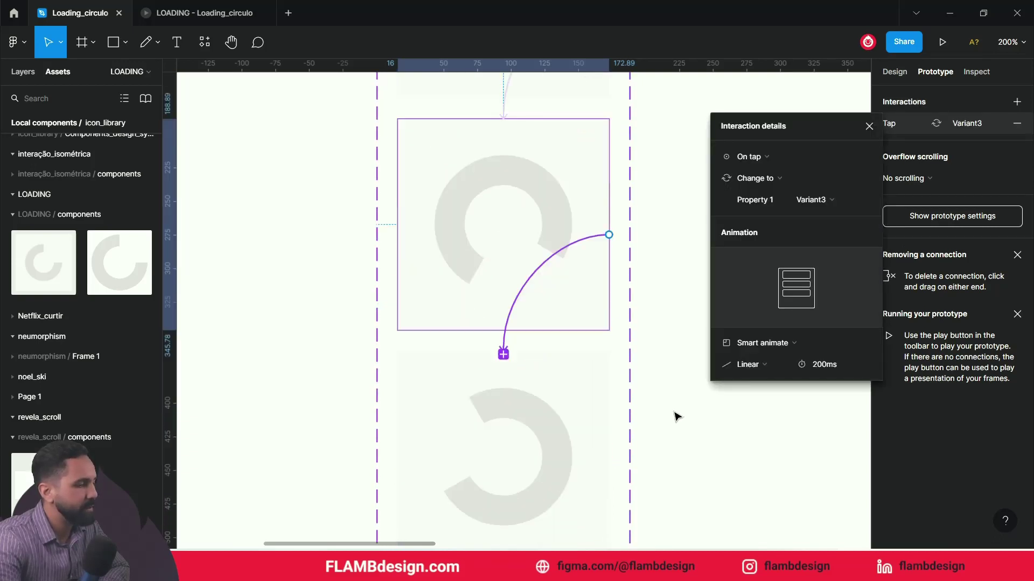
left_click(741, 163)
left_click(772, 320)
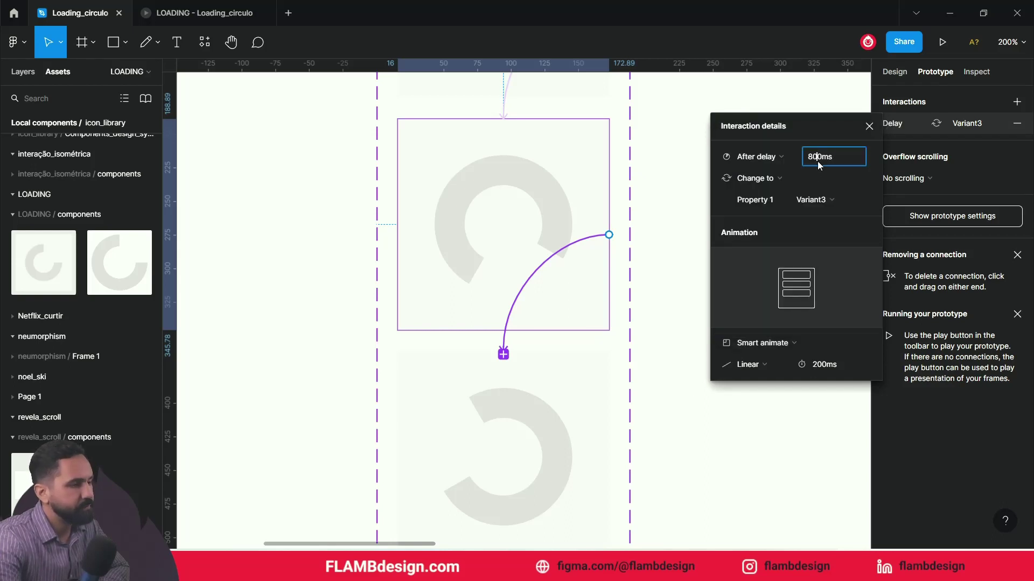
double_click(817, 160)
type("1")
key("Return")
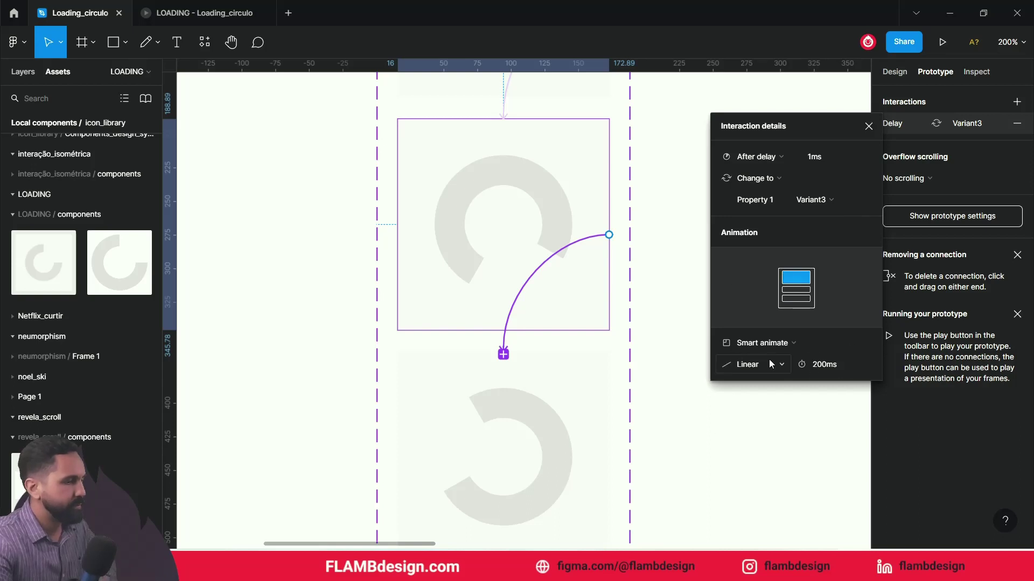
- Link Variant3 back to Default after a 1ms delay
left_click(544, 458)
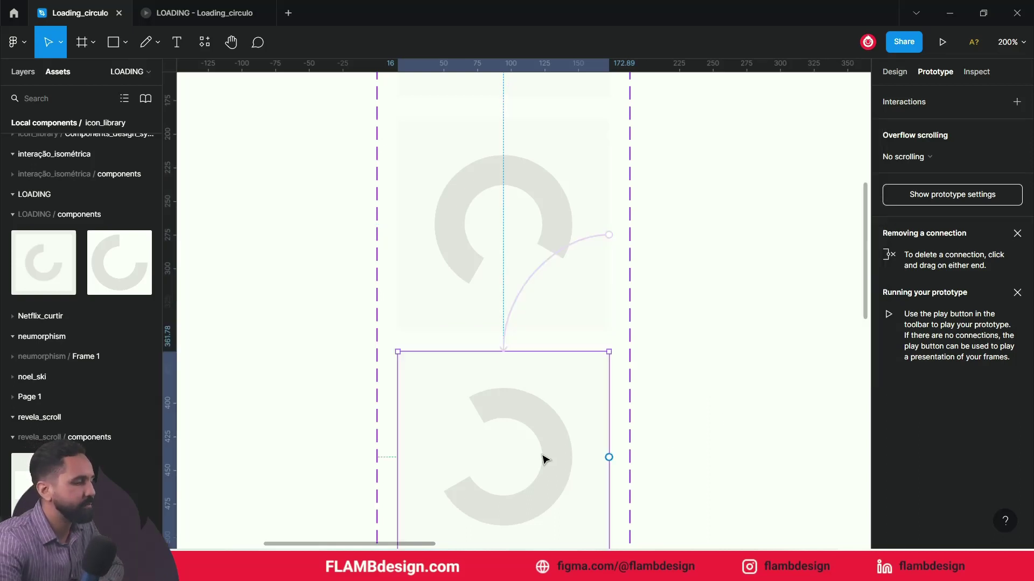
left_click_drag(610, 439, 527, 105)
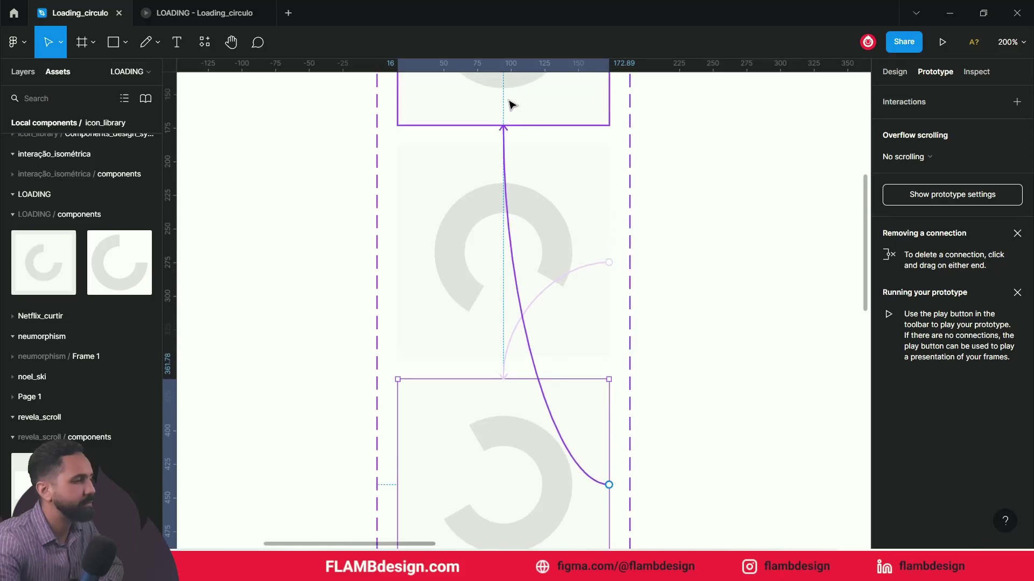
left_click_drag(511, 104, 513, 105)
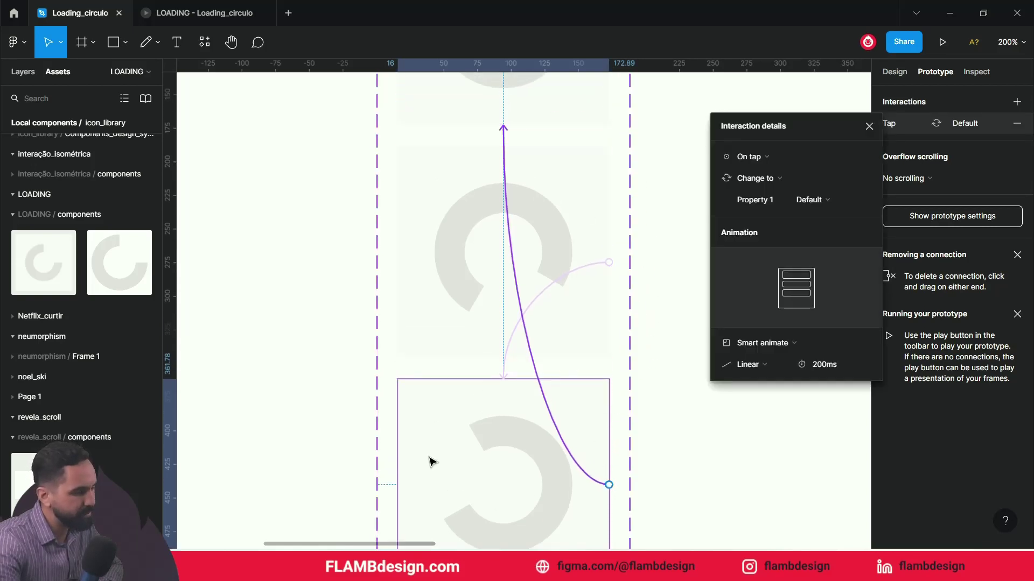
scroll(596, 453, "up", 3)
scroll(560, 385, "up", 3)
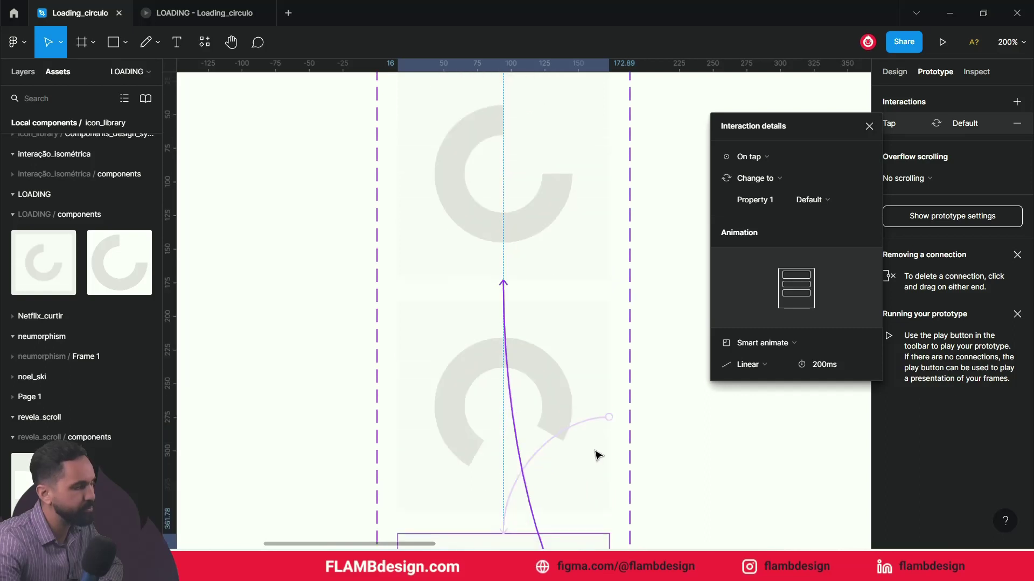
left_click(786, 160)
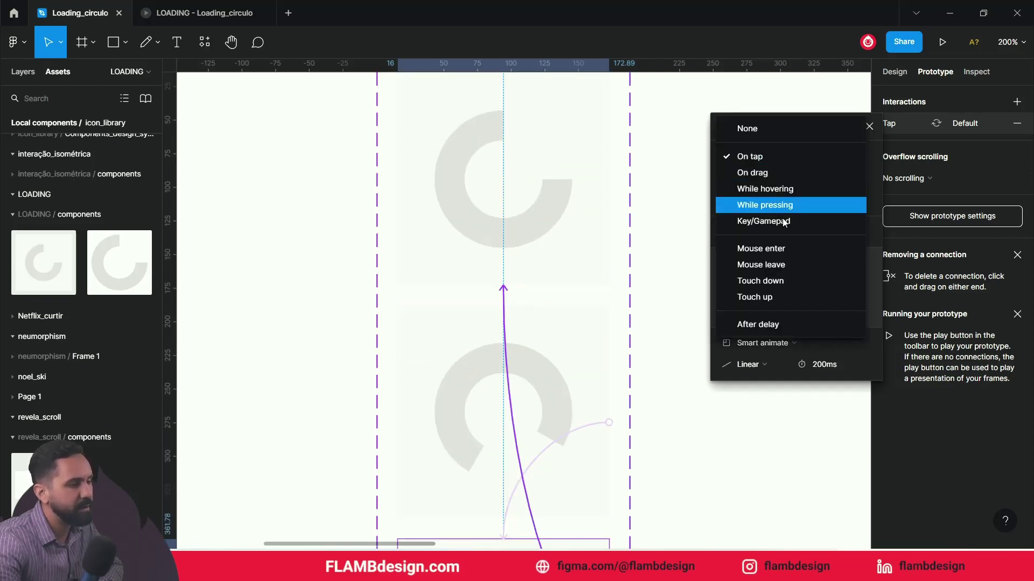
left_click(773, 322)
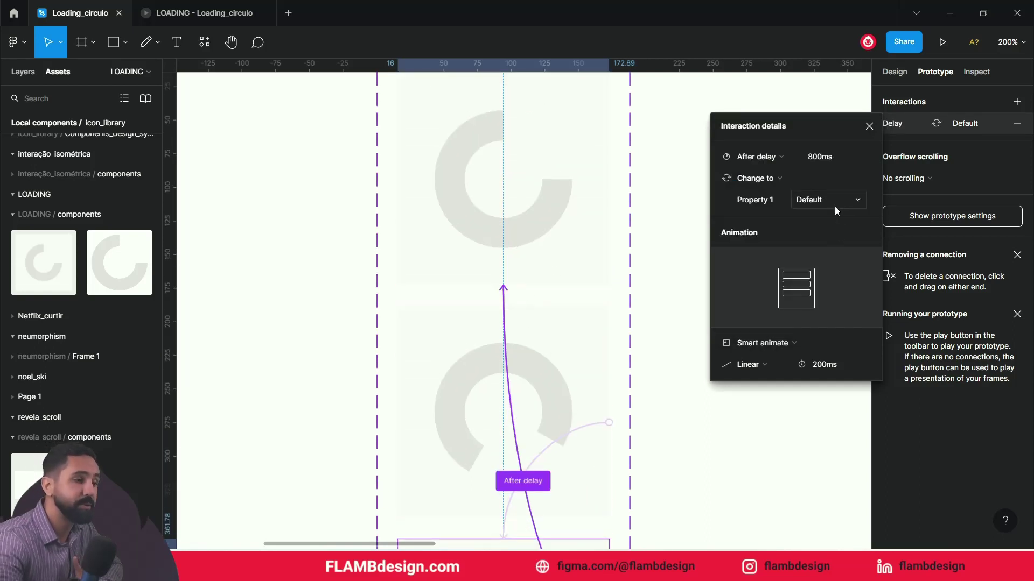
type("1")
key("Return")
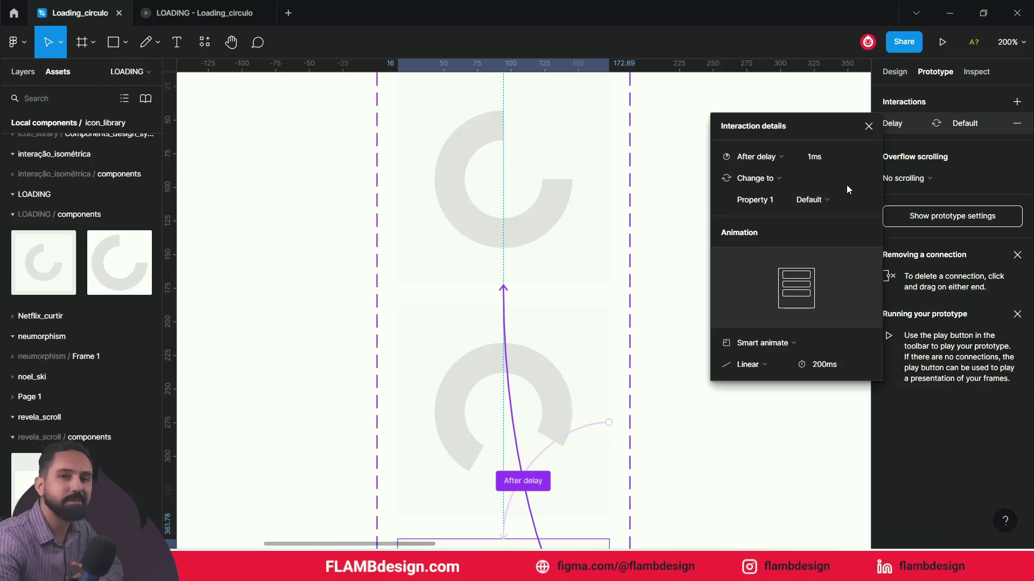
scroll(627, 425, "down", 3)
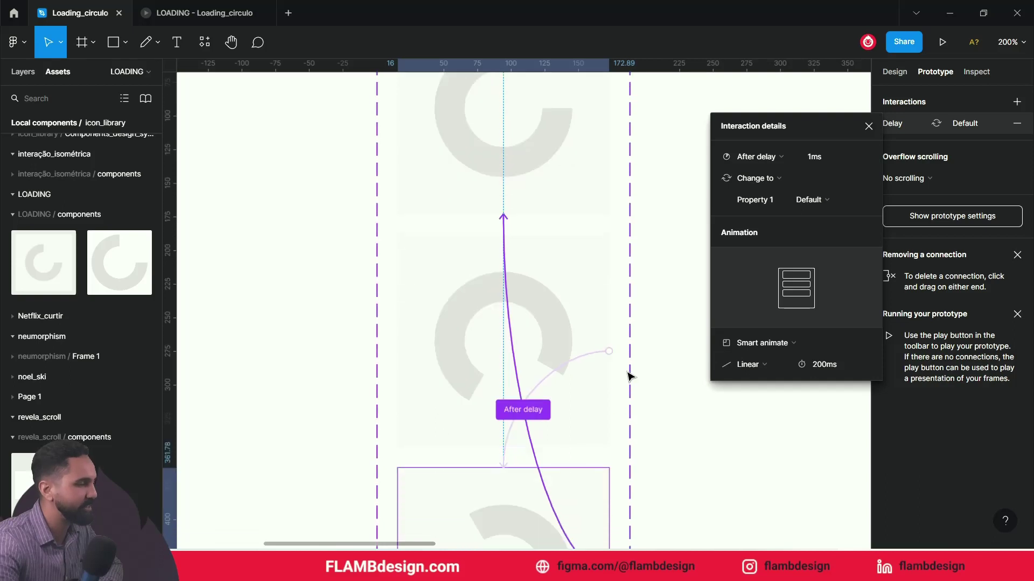
left_click(628, 375)
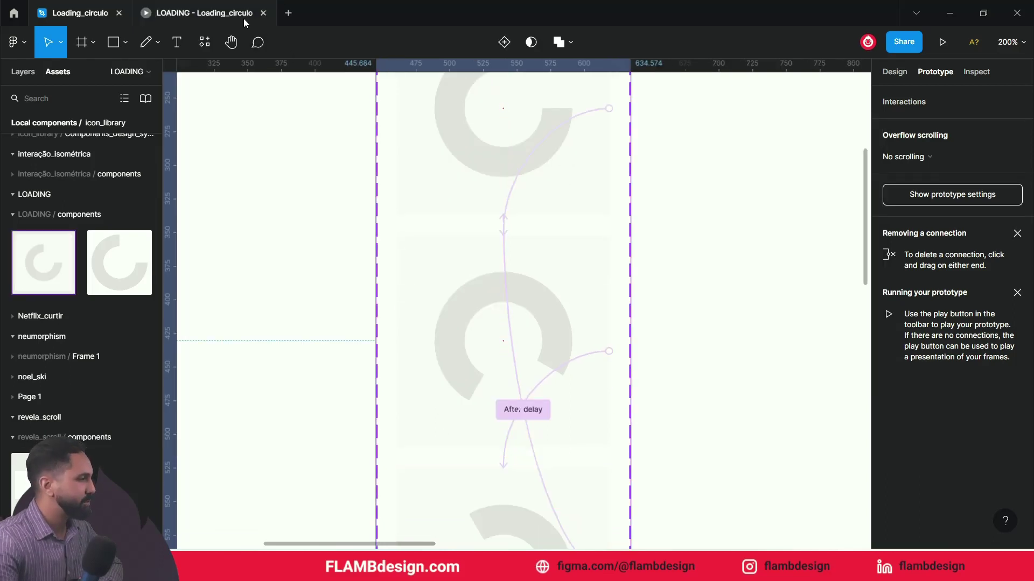
left_click(243, 16)
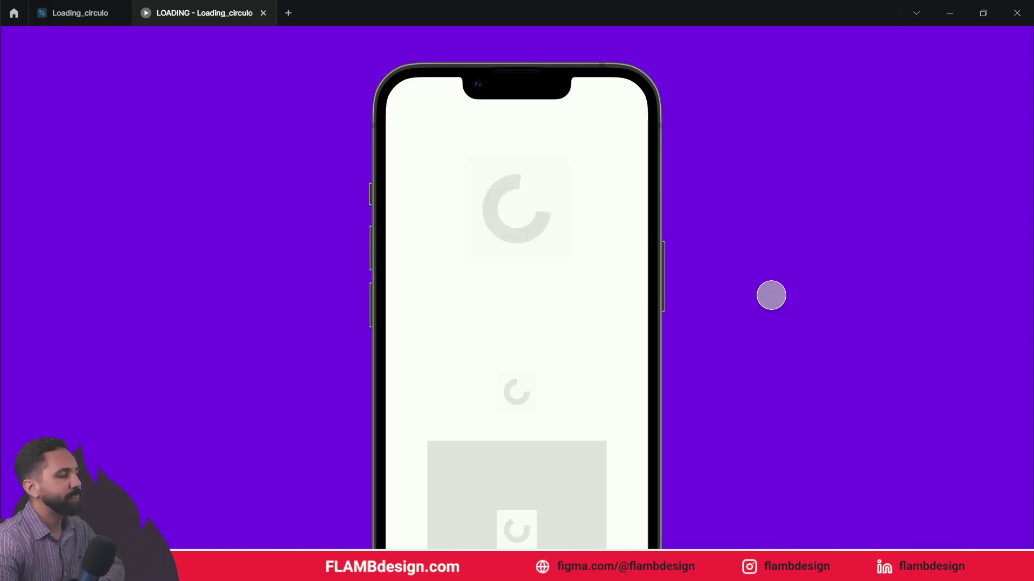
scroll(770, 295, "down", 2)
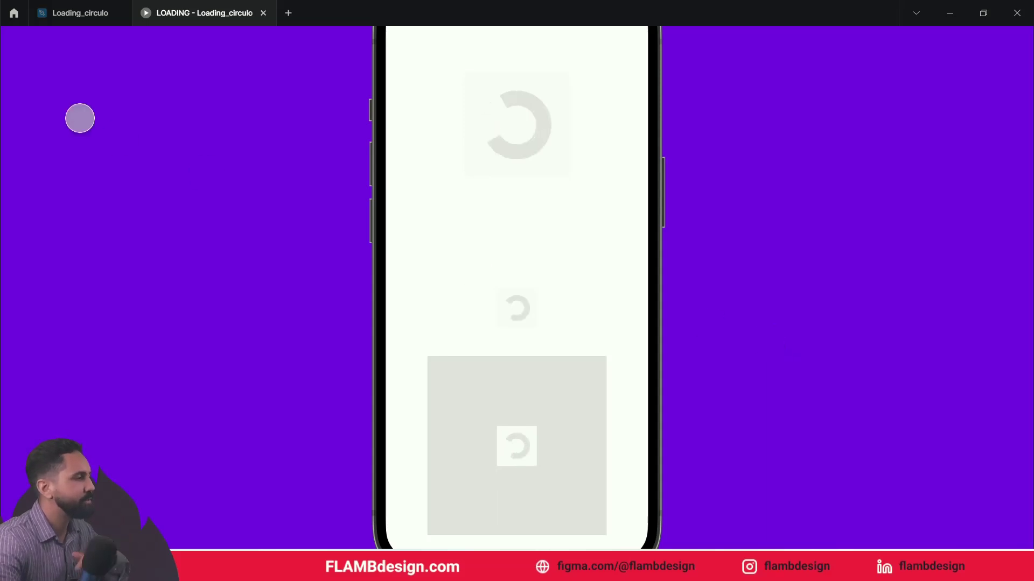
left_click(83, 15)
scroll(688, 359, "up", 1)
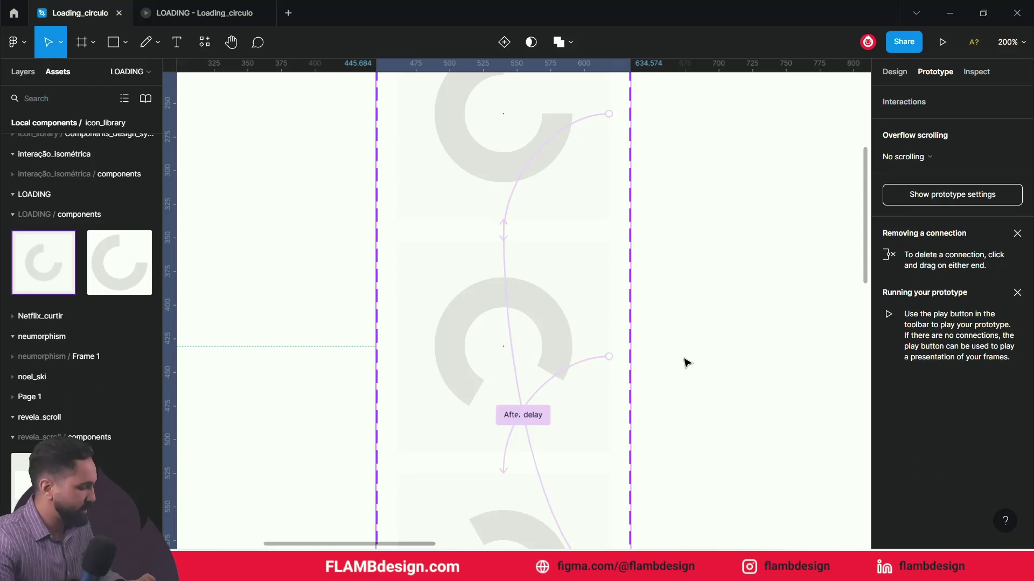
- Show design properties and zoom in on the three spinner variants, with nothing selected
scroll(688, 362, "down", 3)
scroll(688, 362, "down", 3)
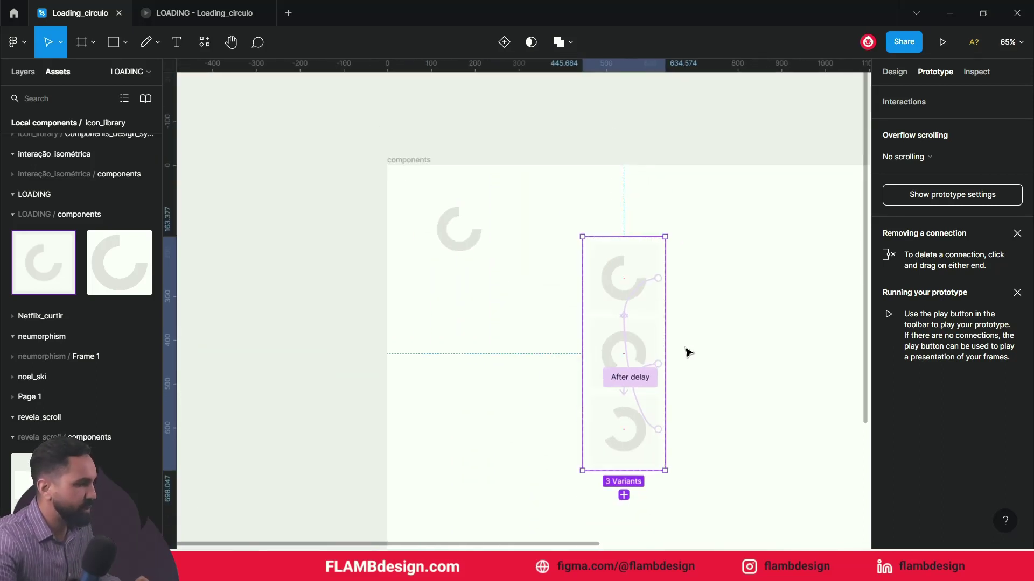
left_click(895, 72)
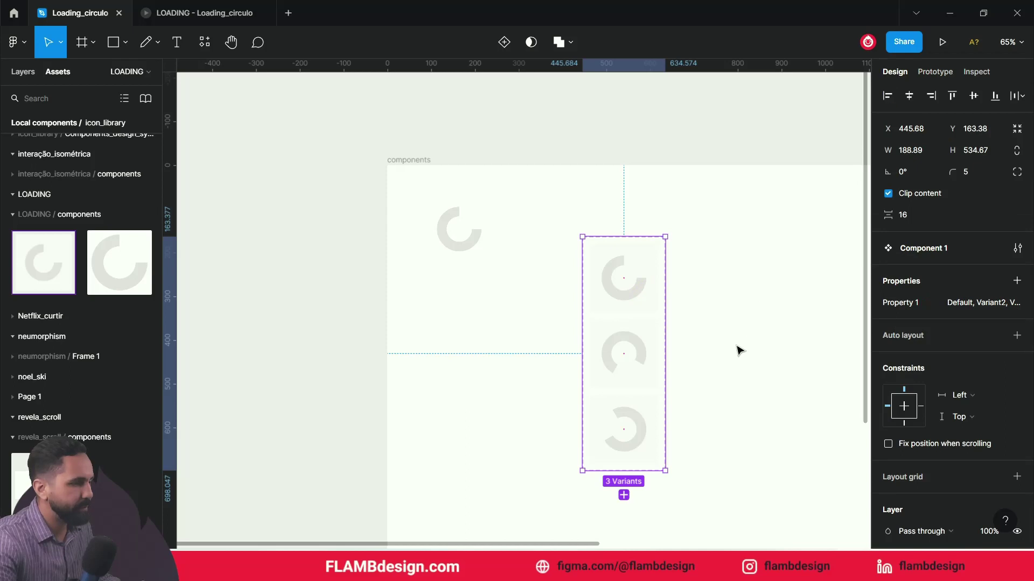
left_click_drag(740, 350, 602, 320)
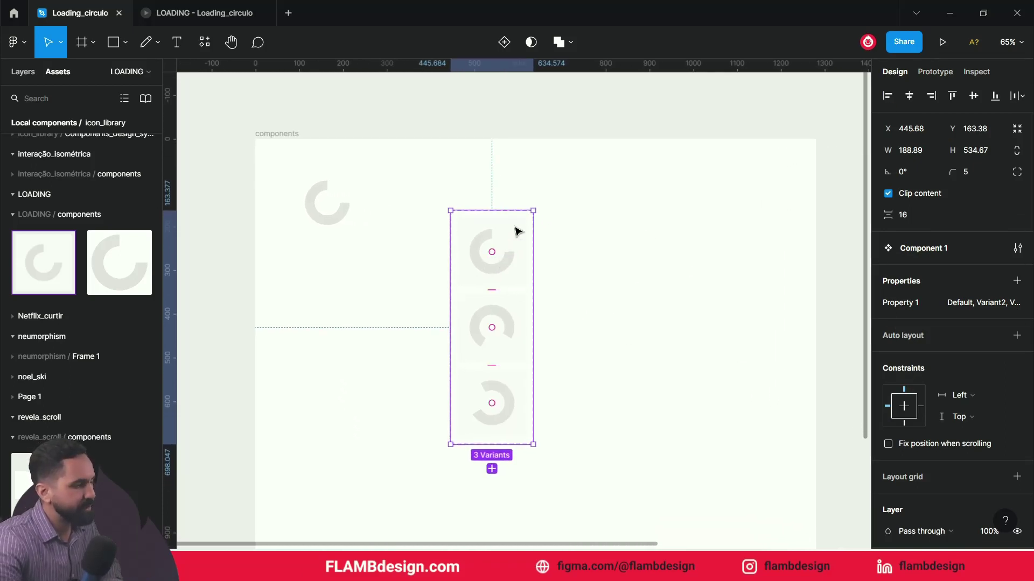
left_click(507, 243)
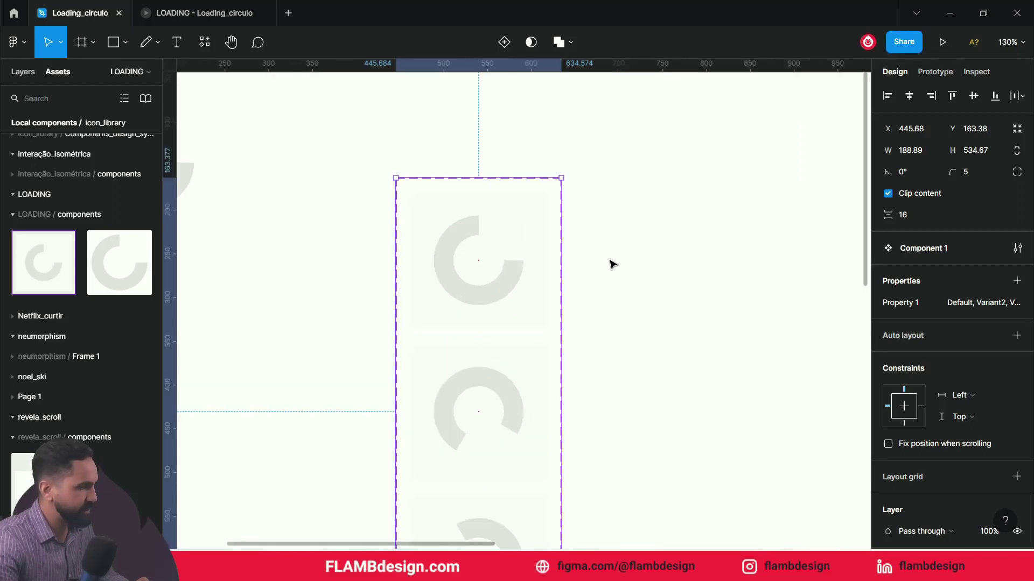
scroll(872, 366, "down", 5)
left_click(727, 256)
scroll(556, 152, "down", 2)
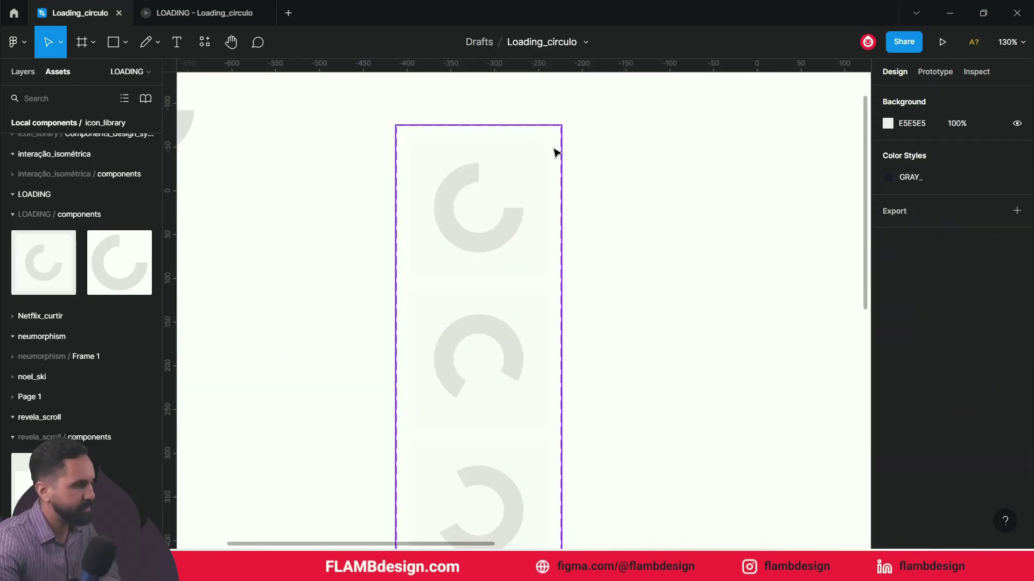
- Change the component set's EFEFEF background to FFFFFF at 0% opacity
left_click(539, 134)
scroll(622, 178, "down", 8)
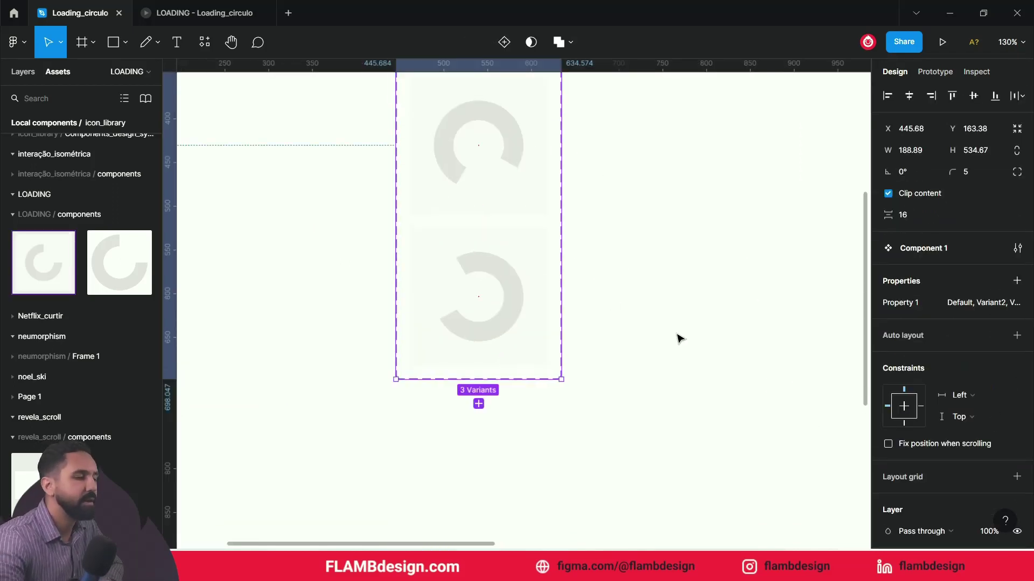
scroll(680, 338, "up", 1)
scroll(913, 412, "down", 5)
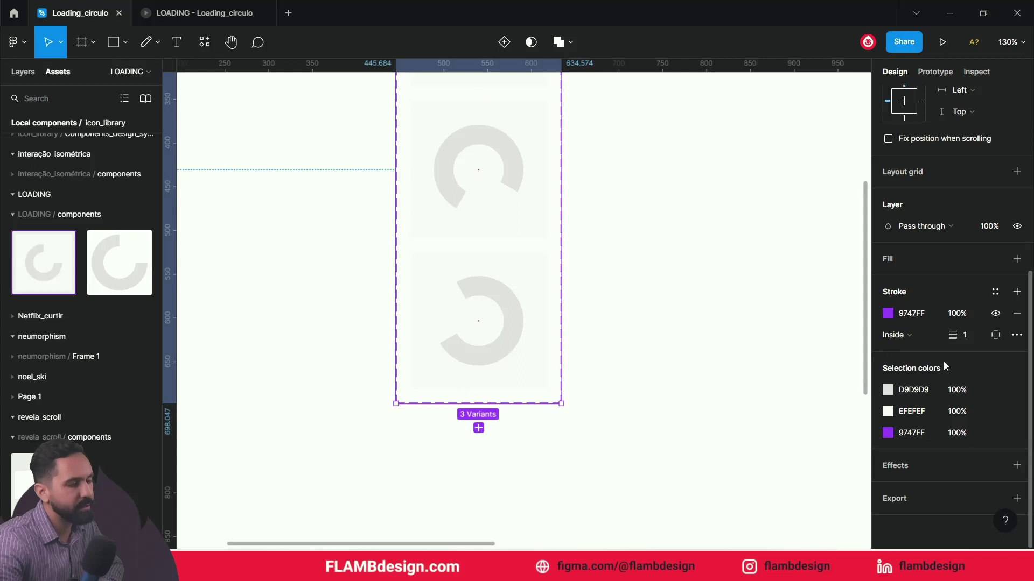
mouse_move(928, 411)
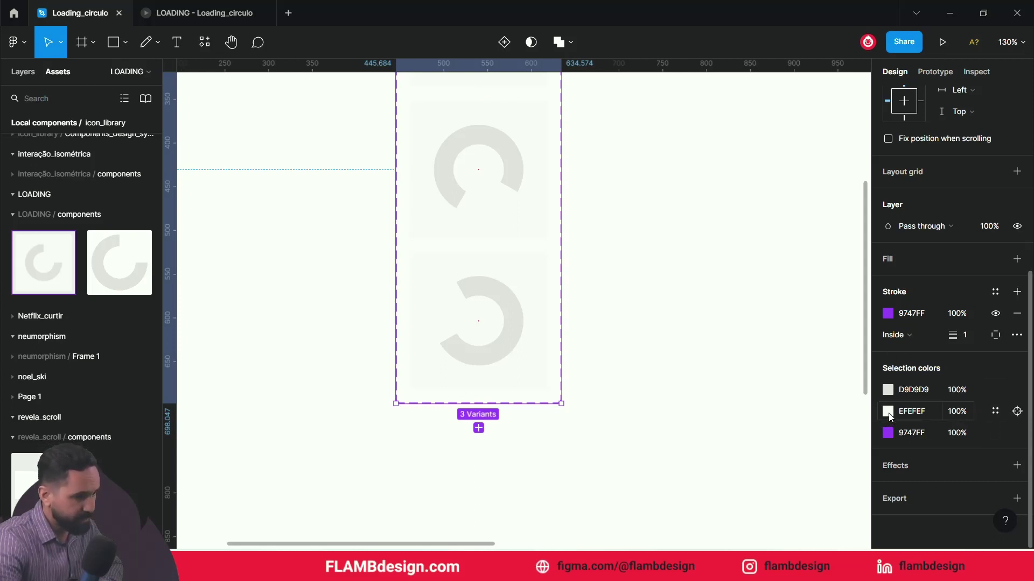
left_click(888, 413)
left_click_drag(752, 276, 707, 222)
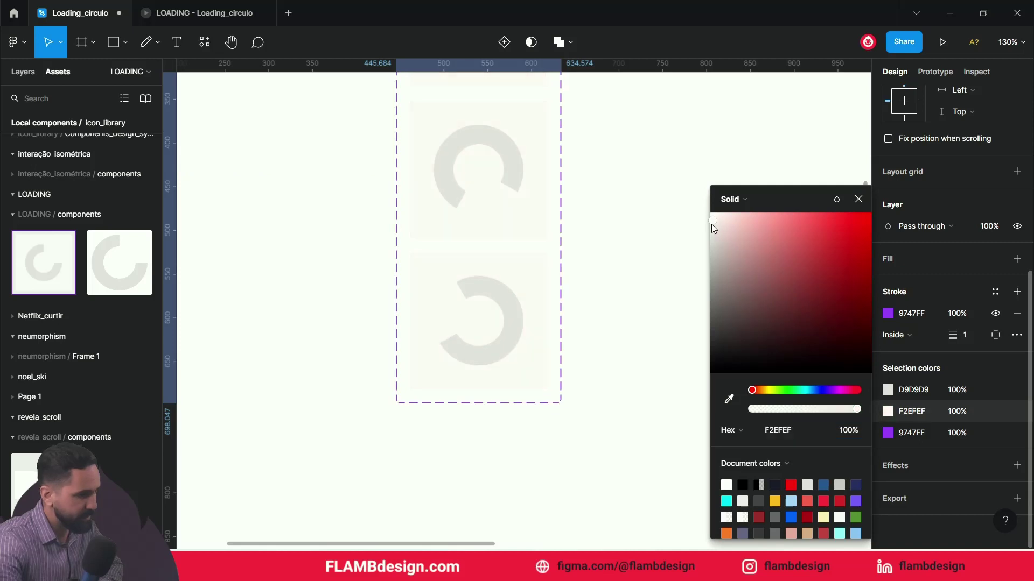
left_click_drag(702, 219, 708, 219)
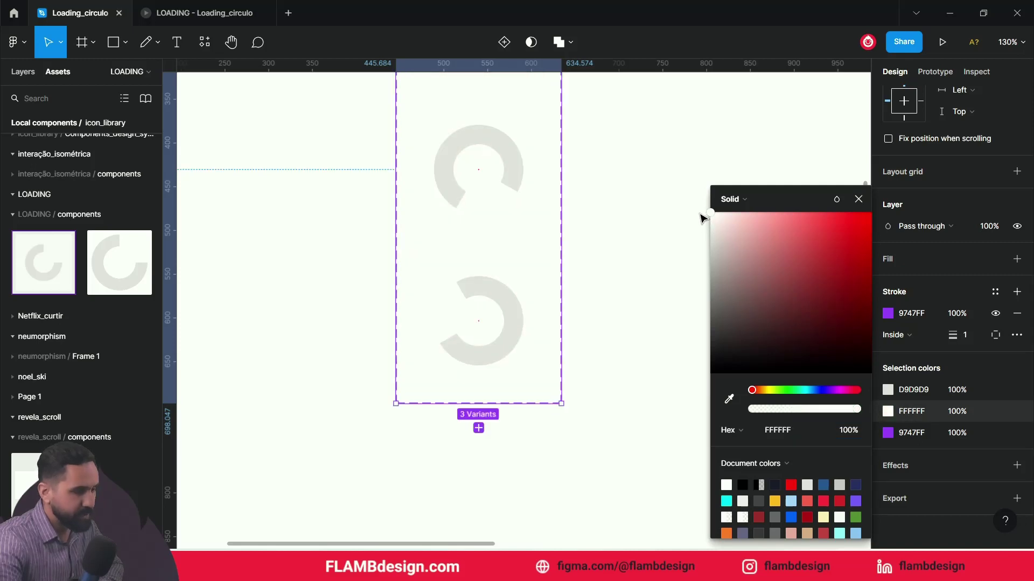
left_click(961, 413)
type("0")
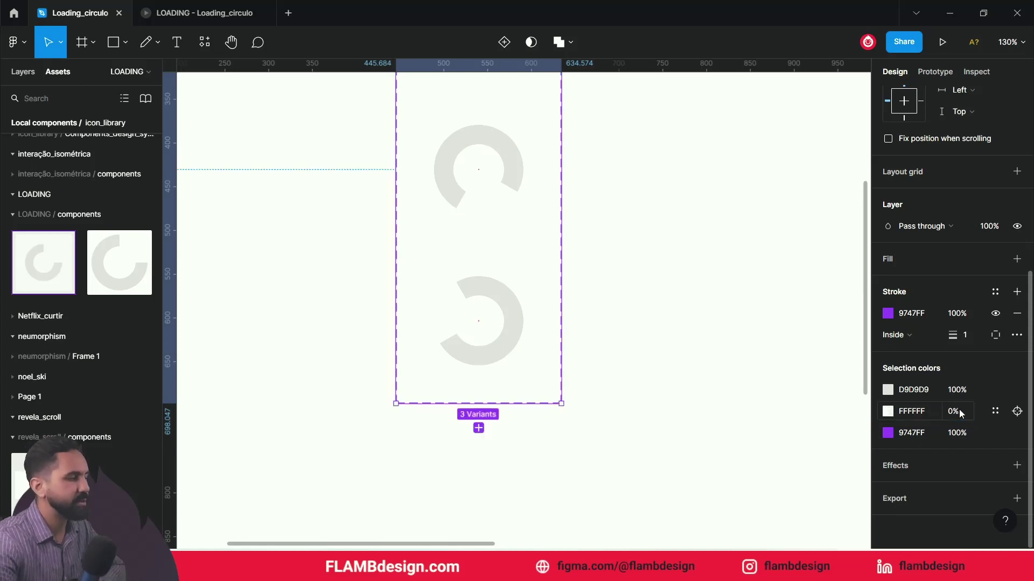
left_click(674, 323)
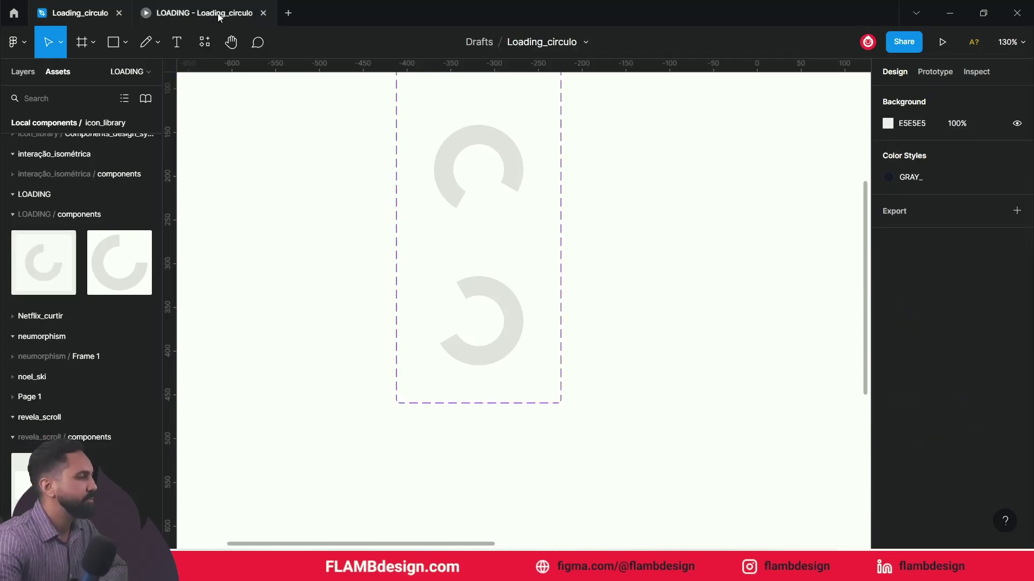
left_click(204, 13)
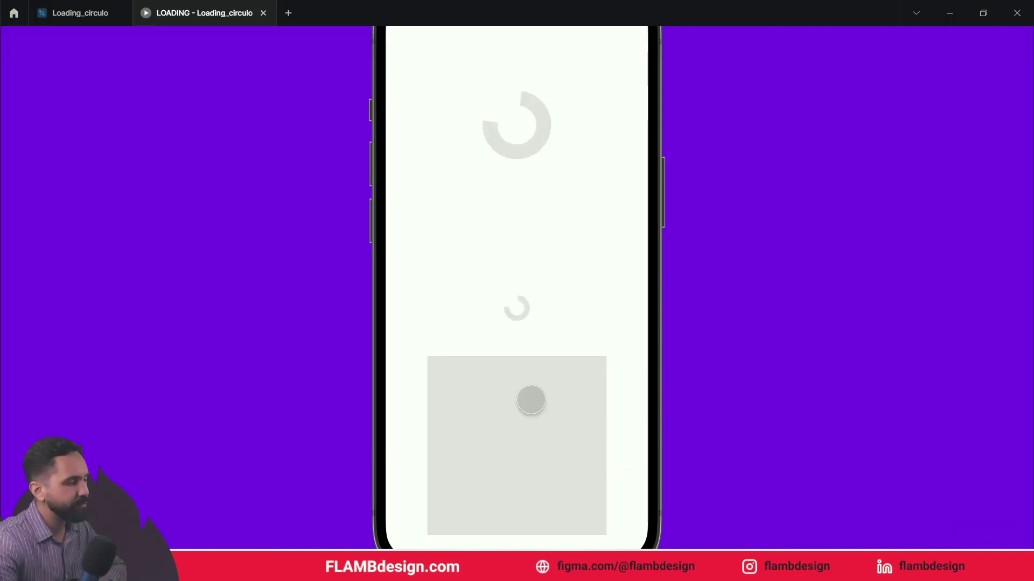
scroll(738, 447, "up", 3)
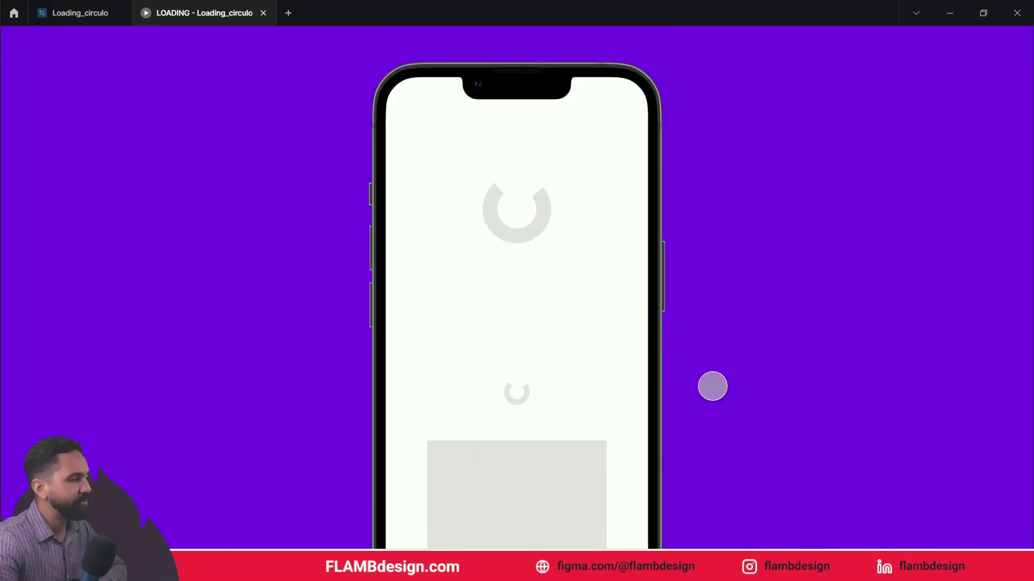
left_click(92, 14)
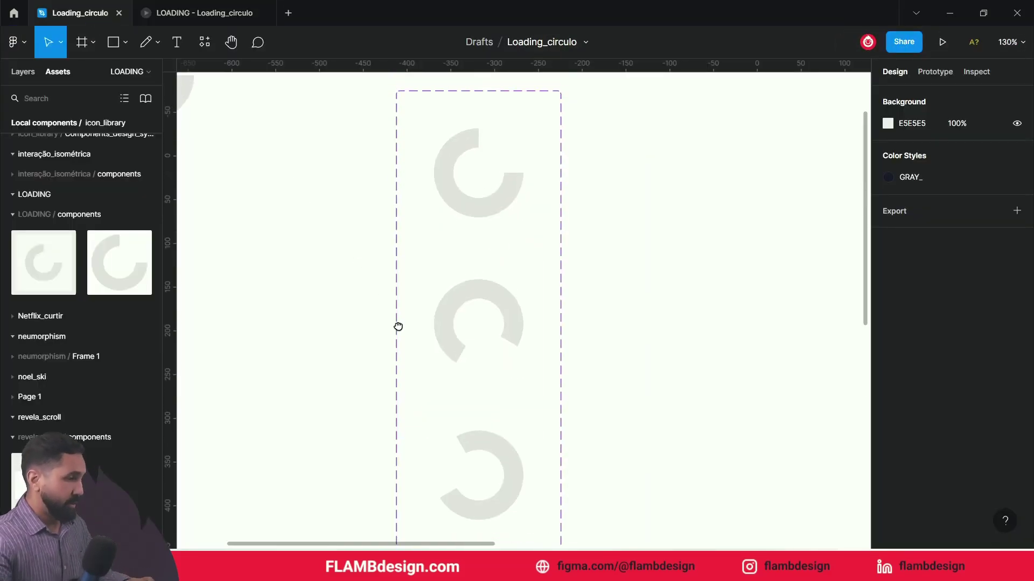
- Change the main spinner's ring colour from D9D9D9 grey to blue 4062D8
left_click_drag(397, 325, 556, 435)
left_click(347, 221)
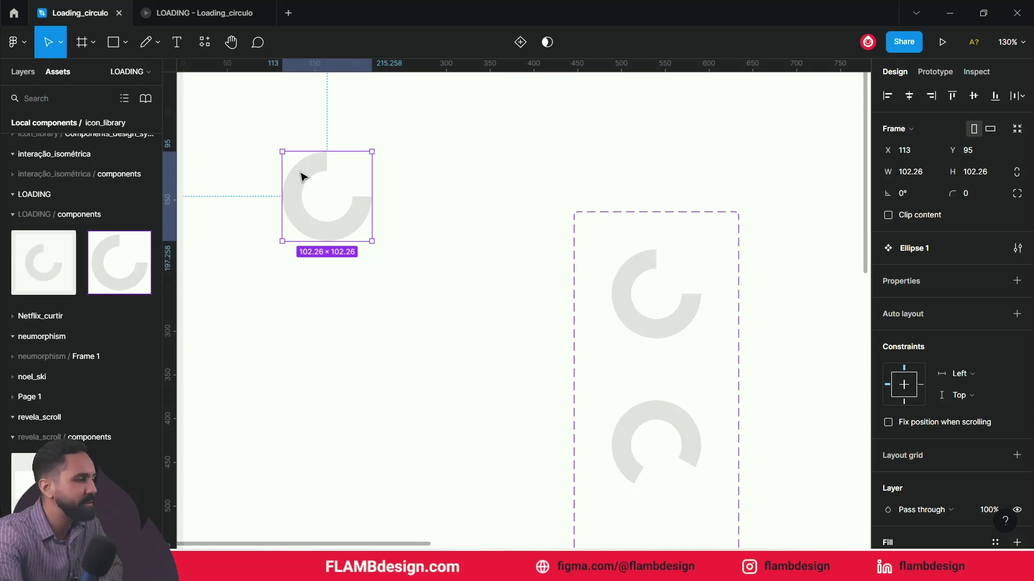
left_click(381, 274)
left_click(350, 217)
scroll(945, 428, "down", 5)
left_click(888, 433)
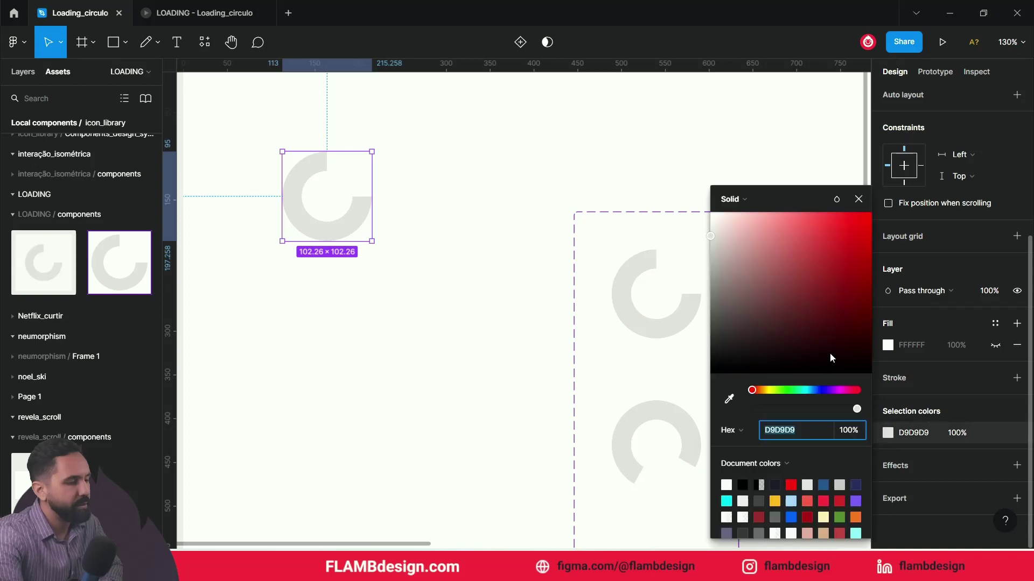
left_click(818, 390)
left_click_drag(823, 240, 868, 213)
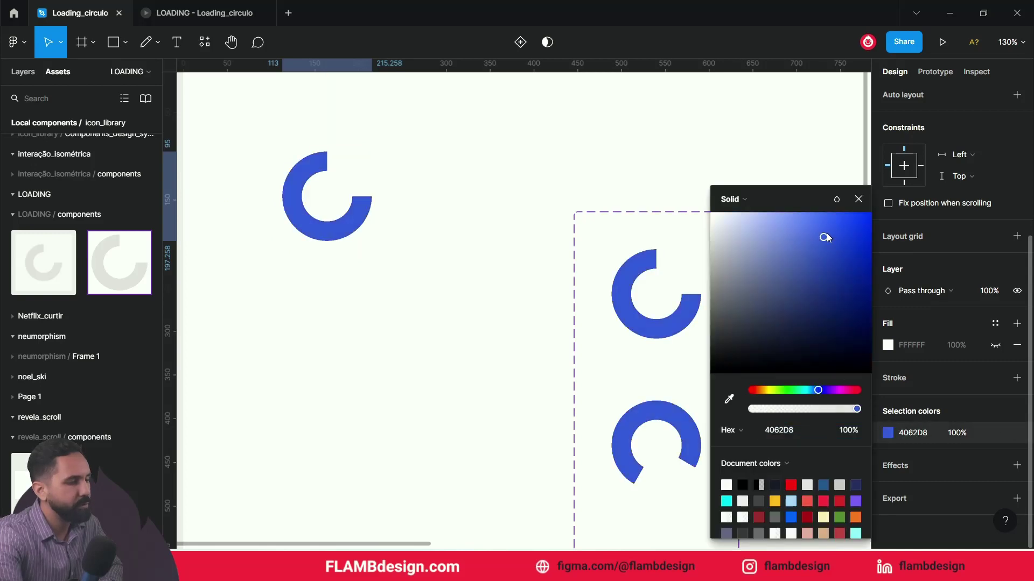
left_click(422, 265)
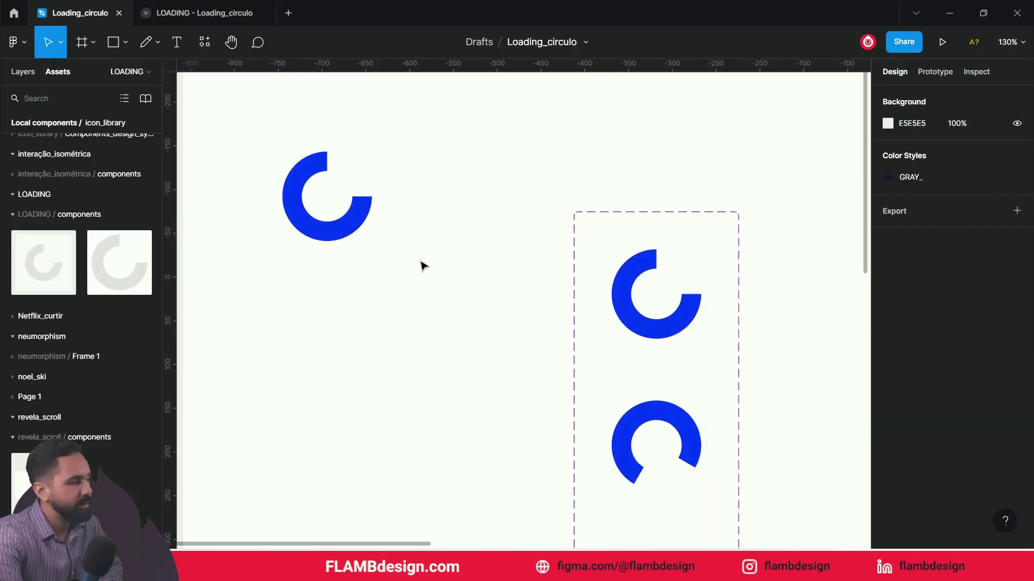
scroll(487, 290, "down", 3)
left_click(183, 13)
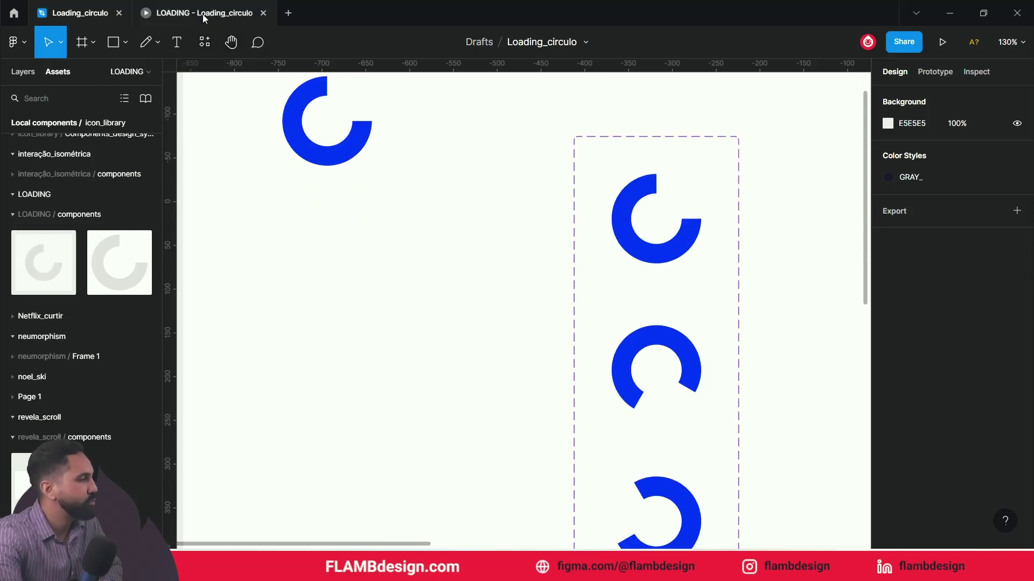
scroll(721, 328, "down", 3)
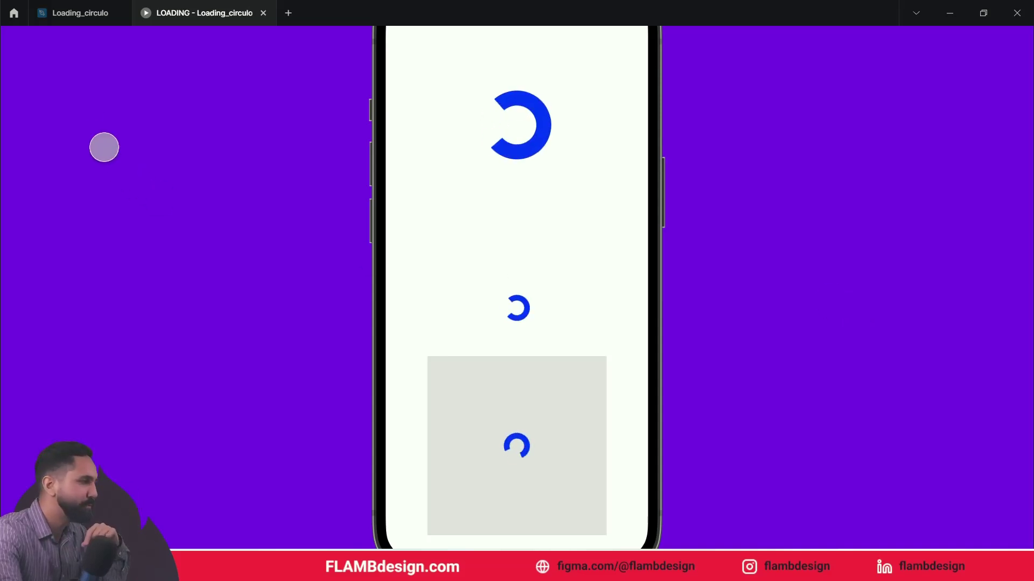
left_click(91, 13)
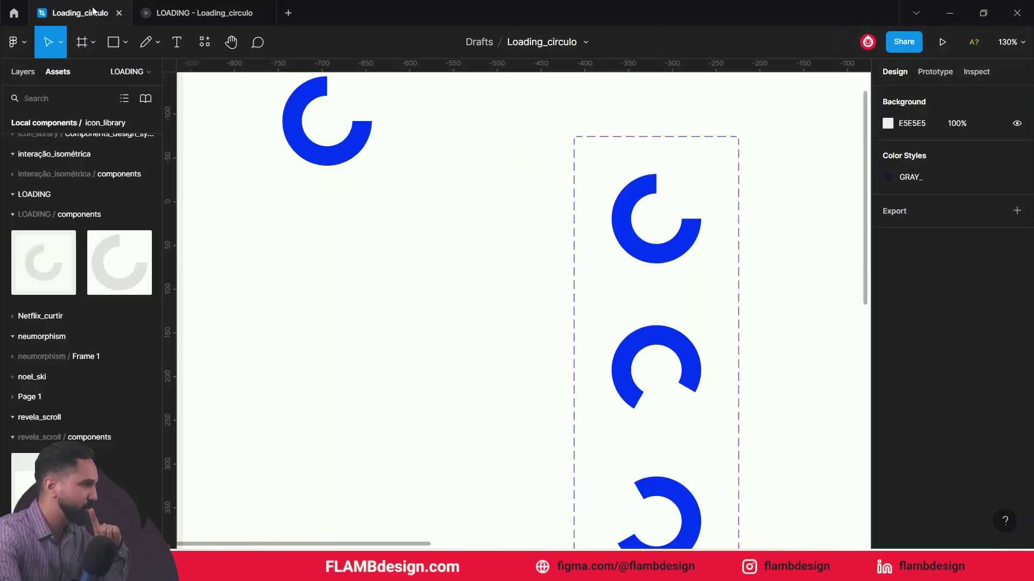
- Thicken Ellipse 1's ring to a 35% inner ratio and extend its arc to about 90%
left_click(348, 132)
double_click(355, 141)
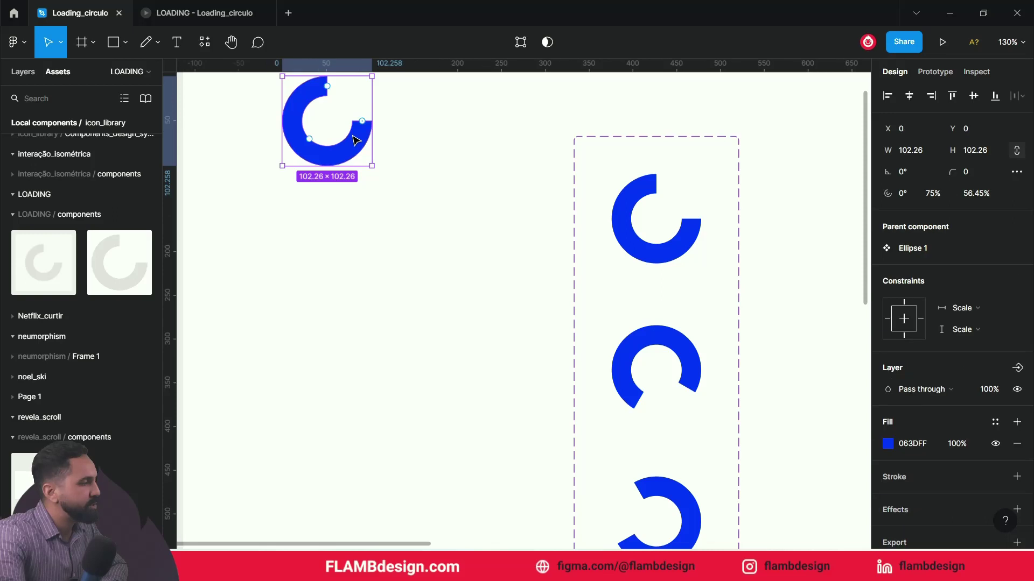
left_click(340, 147)
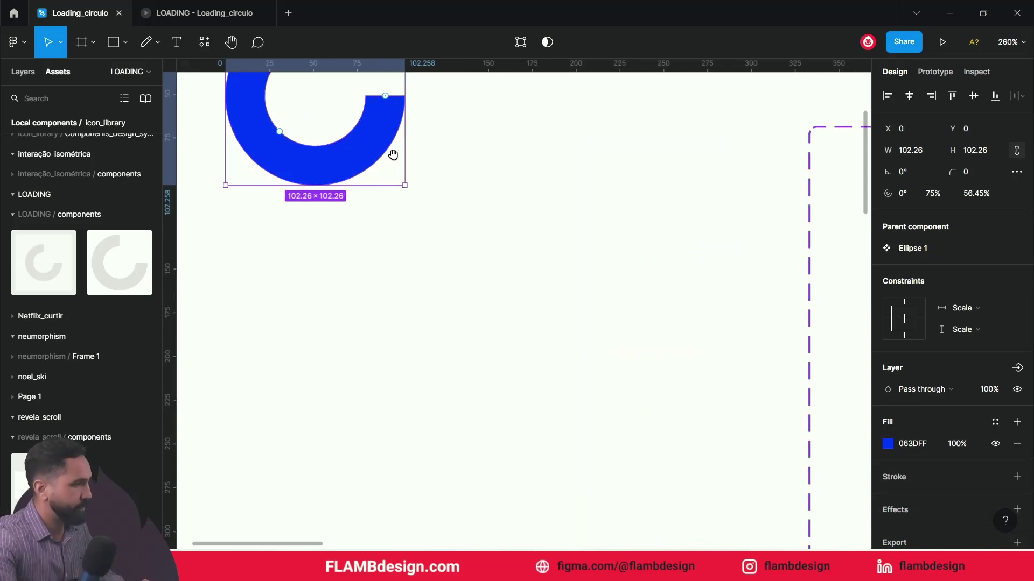
left_click_drag(393, 155, 459, 283)
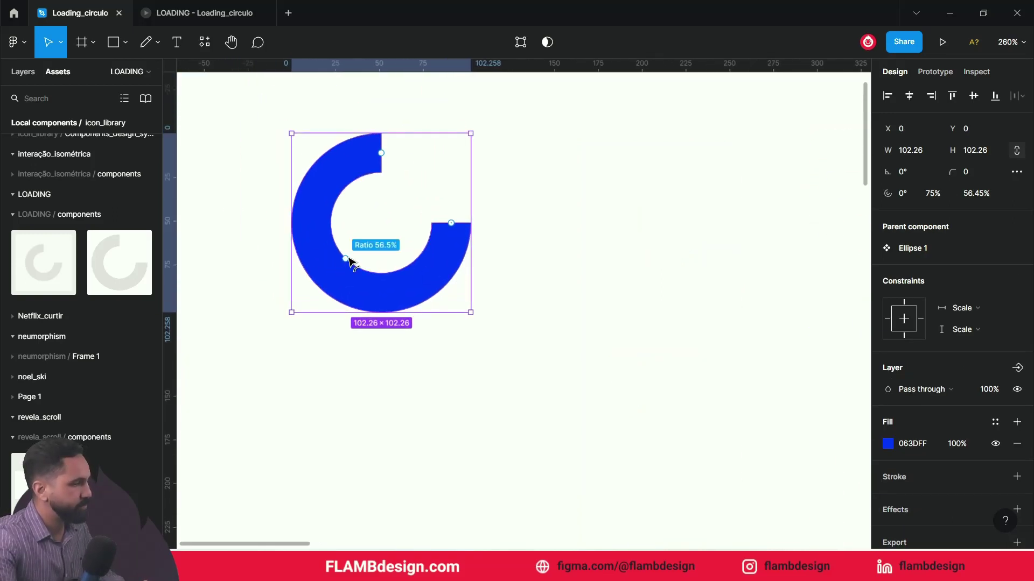
left_click_drag(349, 261, 371, 253)
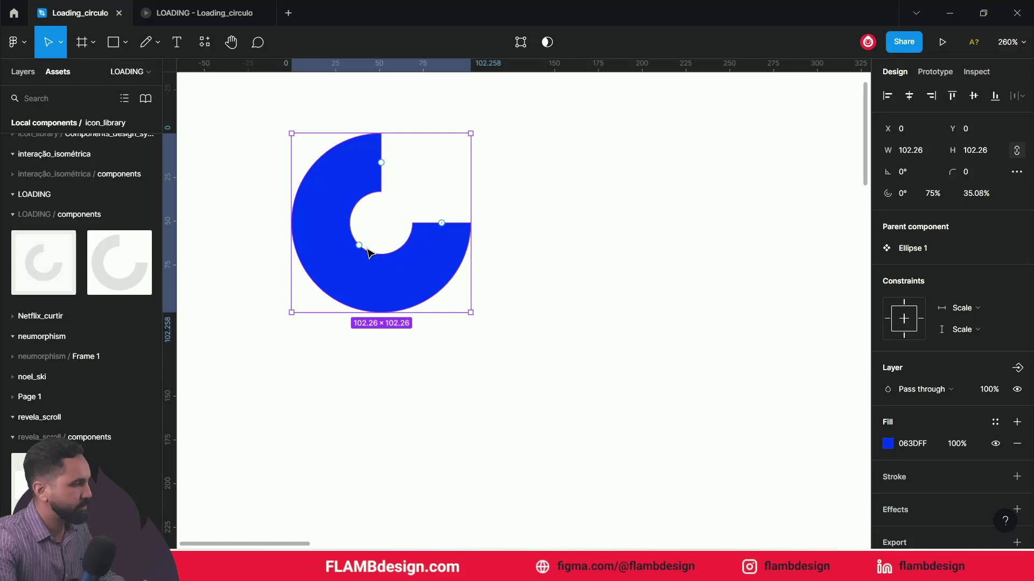
left_click_drag(382, 163, 429, 188)
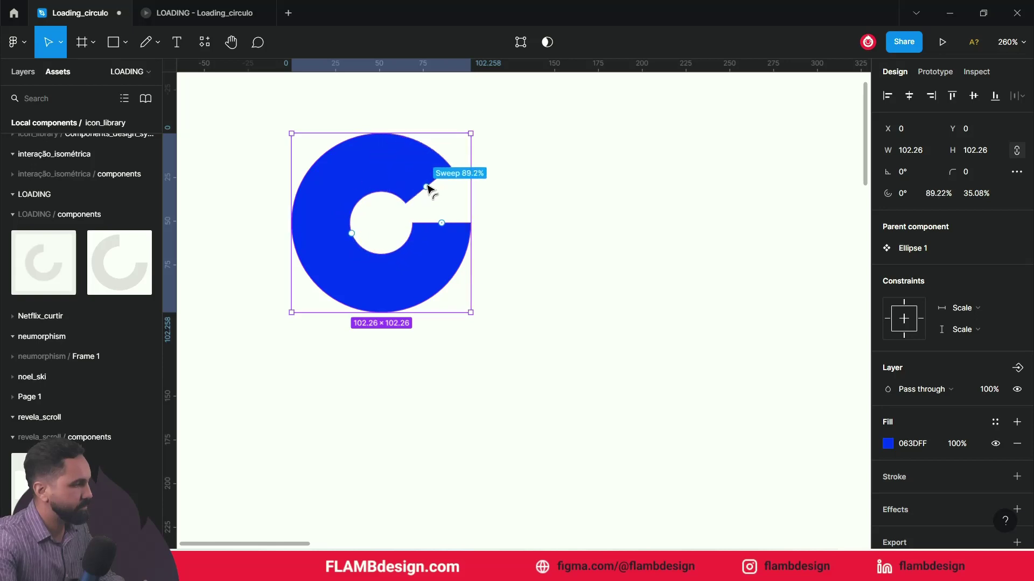
- Preview all three loading rings in the prototype, then return to the editor
scroll(516, 262, "down", 5)
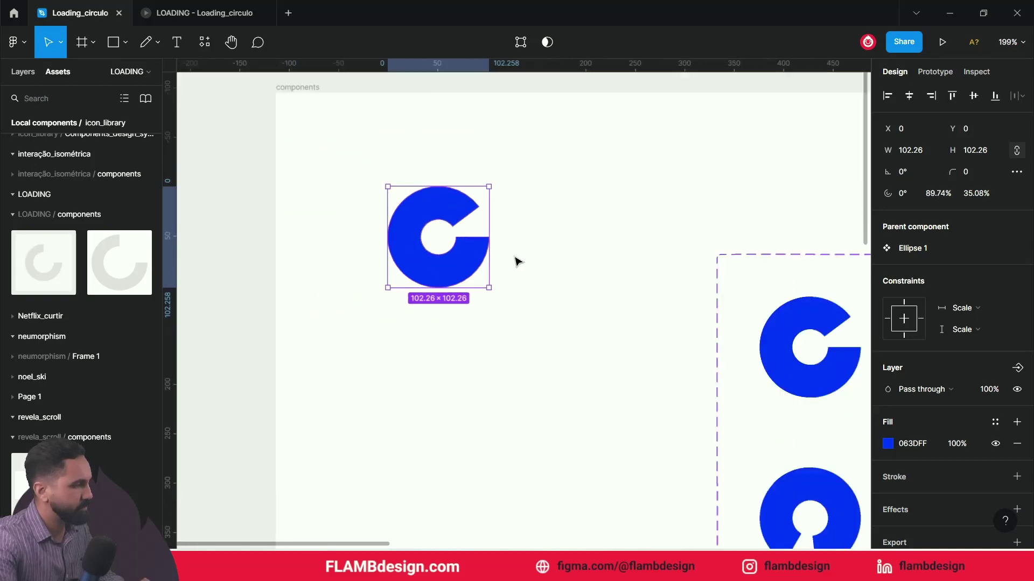
left_click_drag(635, 307, 490, 144)
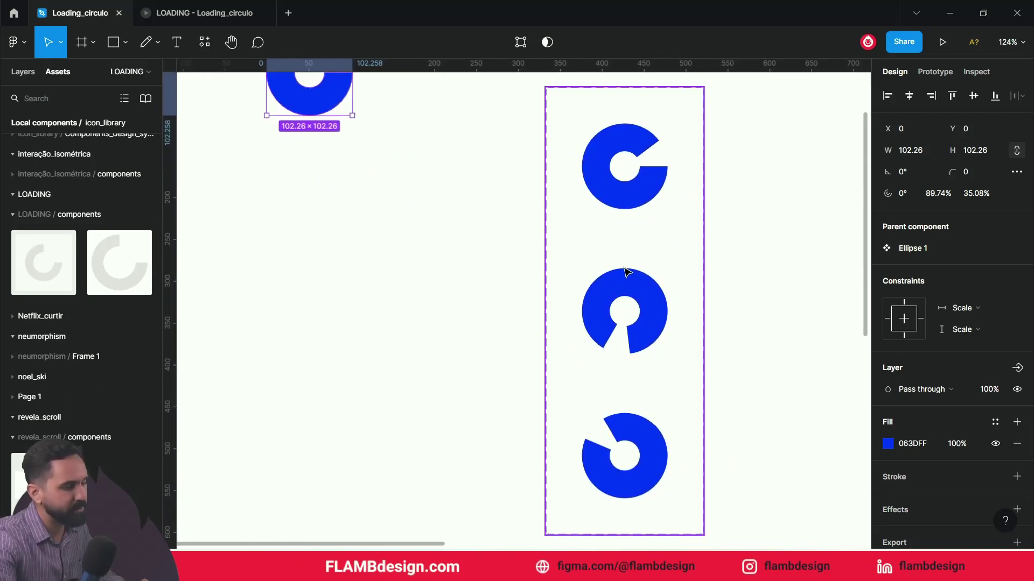
key("ctrl+alt+Return")
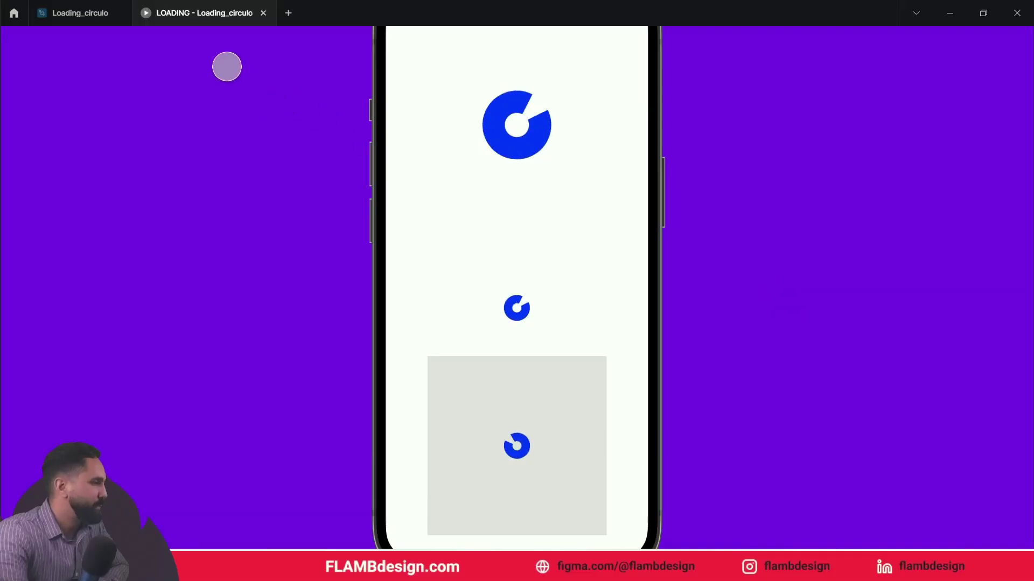
left_click(101, 16)
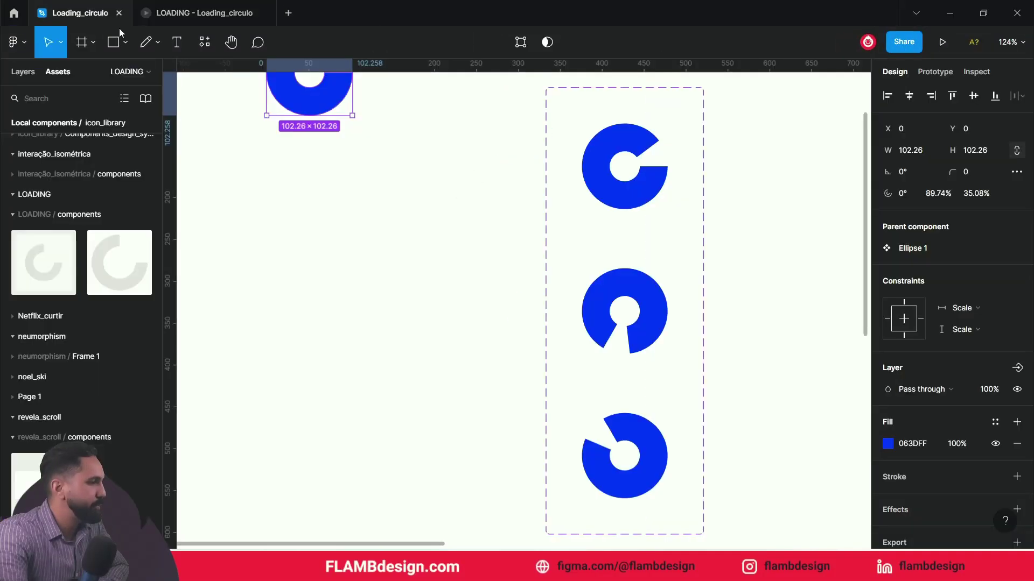
scroll(517, 269, "up", 3)
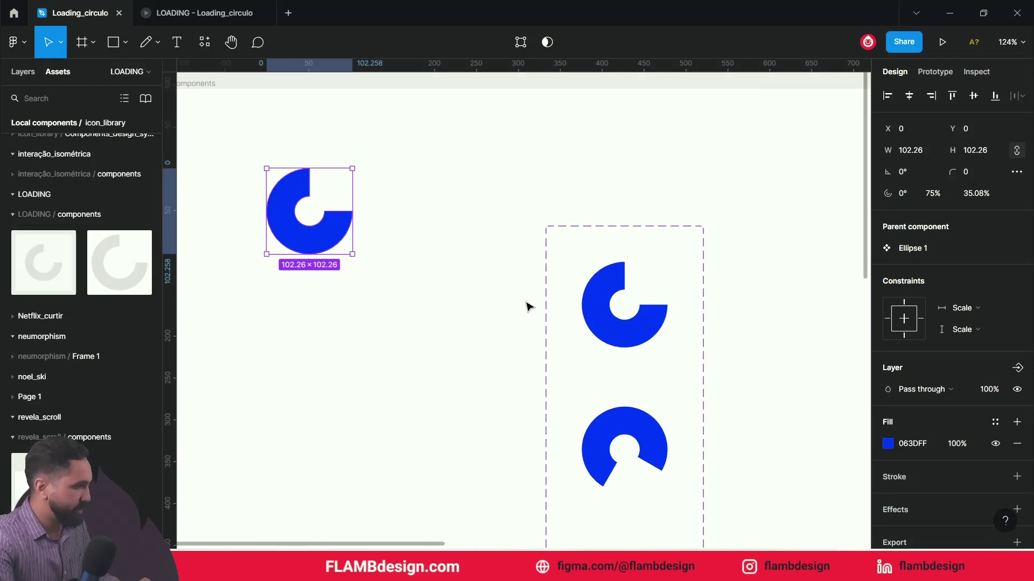
- Change the ring's fill from Solid to an Angular gradient
scroll(261, 210, "up", 3, "ctrl")
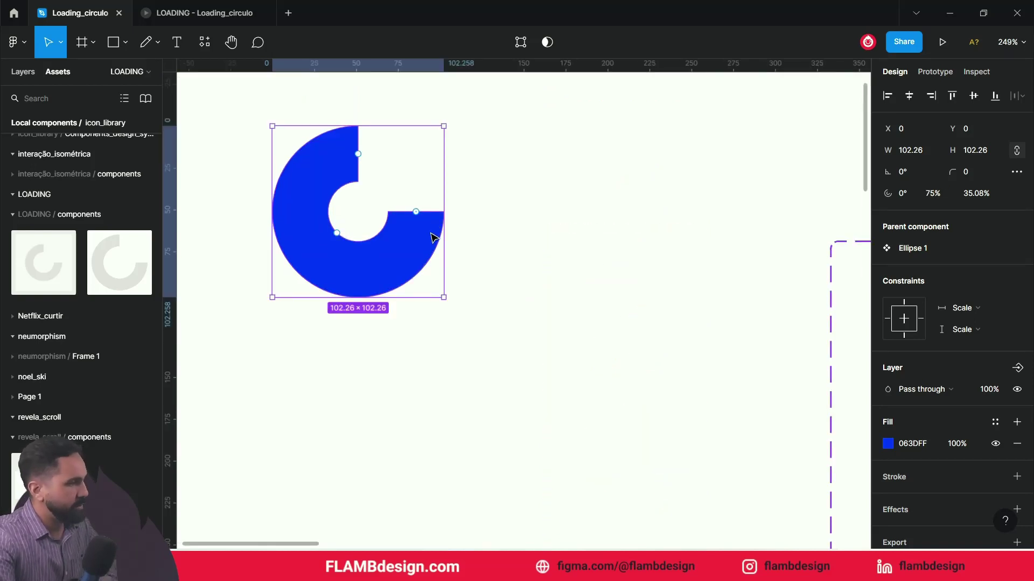
scroll(910, 437, "down", 2)
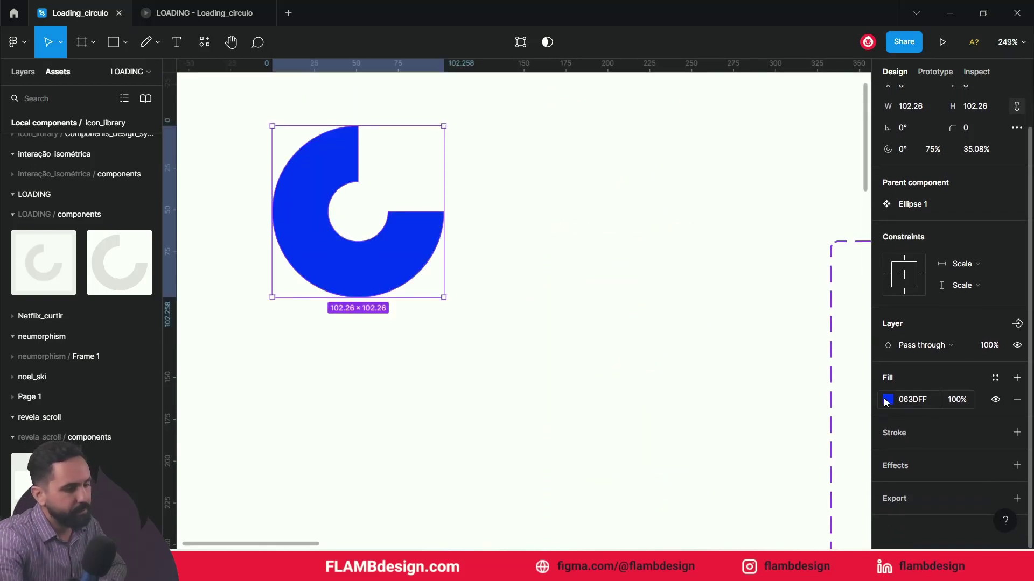
left_click(887, 400)
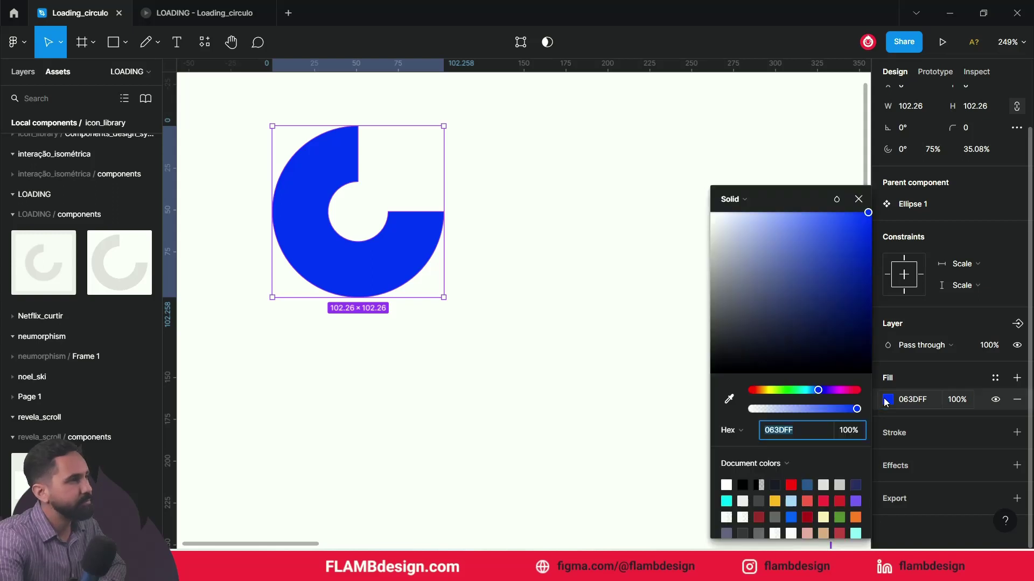
left_click(739, 201)
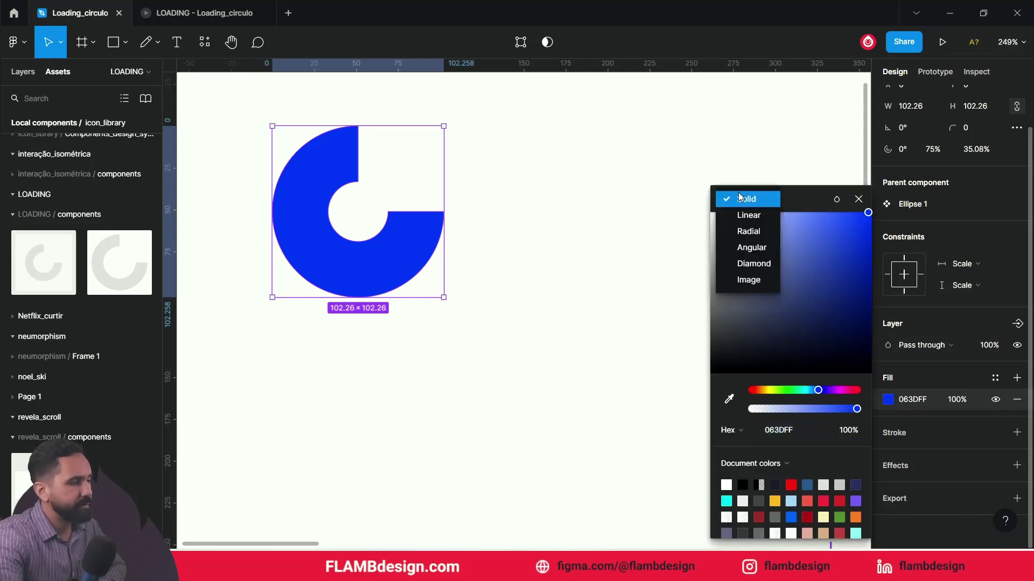
left_click(754, 249)
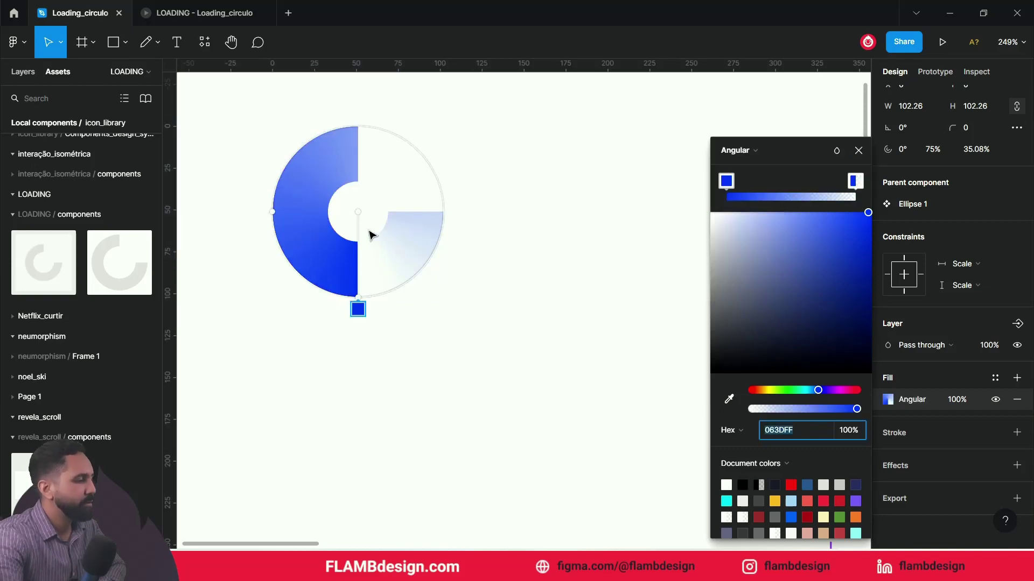
- Position the gradient stops around the ring, fading blue 063DFF to transparent, and preview it
mouse_move(327, 298)
left_mouse_down()
mouse_move(301, 280)
mouse_move(342, 119)
left_mouse_up()
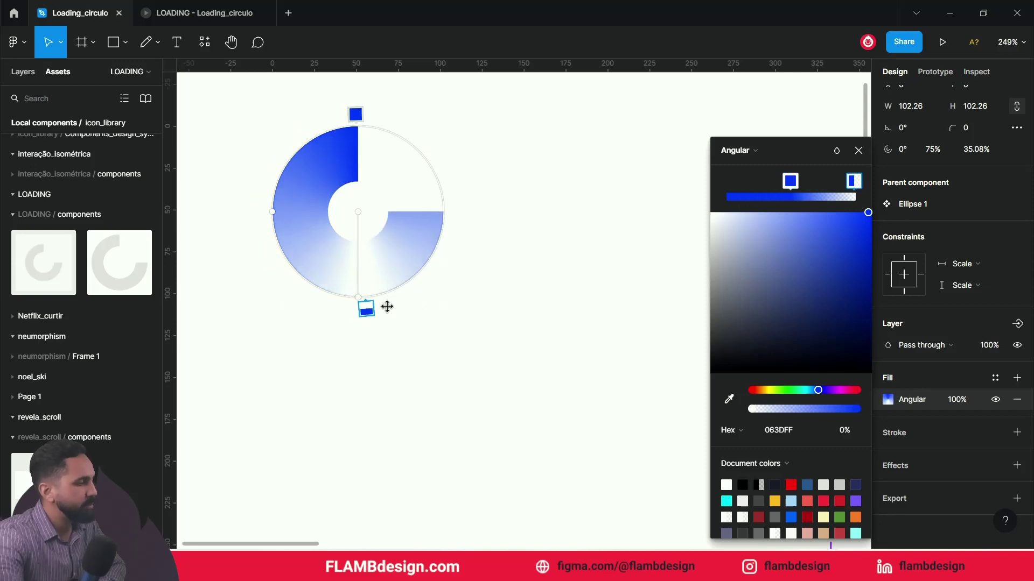
left_click_drag(379, 309, 461, 228)
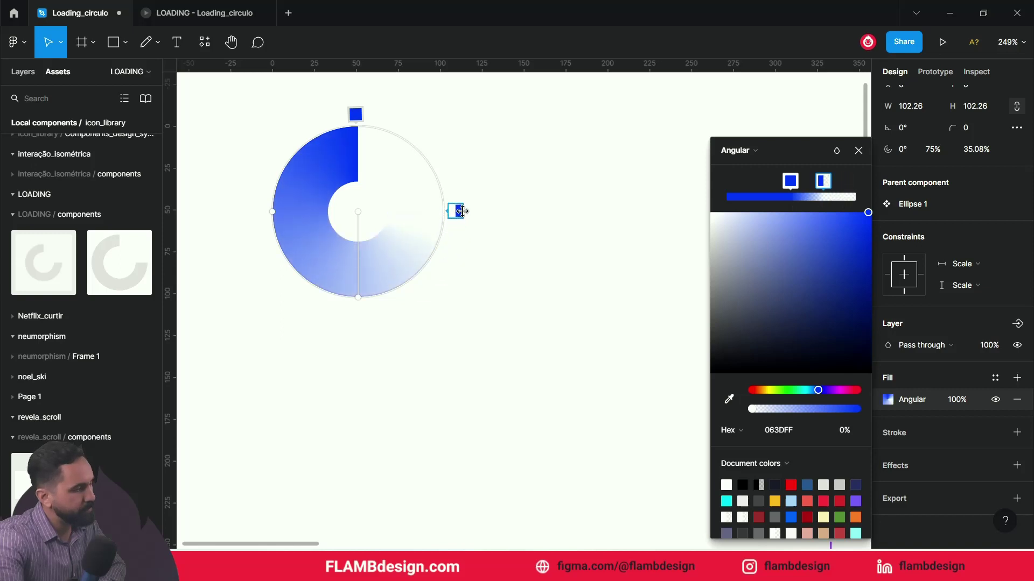
mouse_move(204, 13)
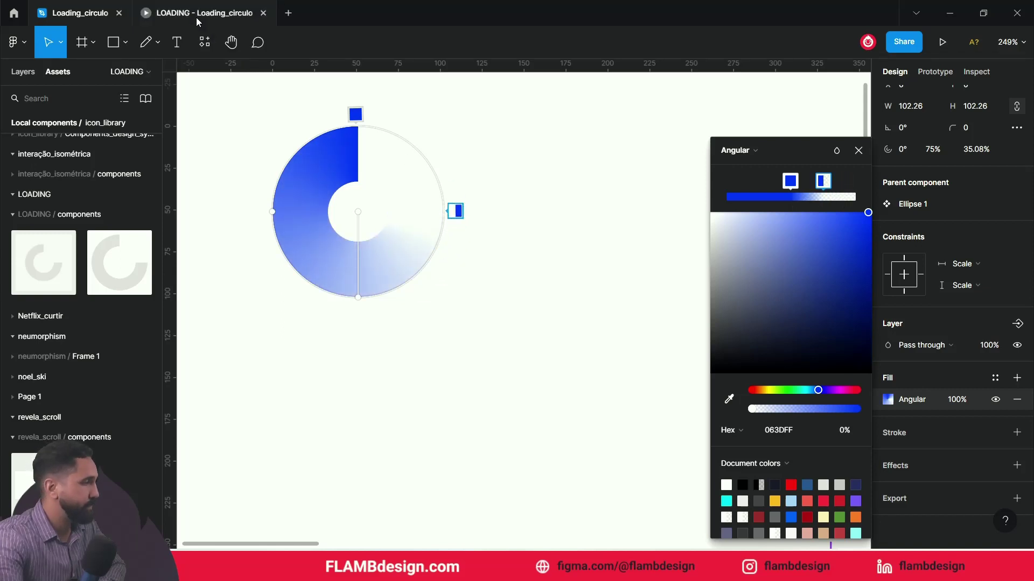
left_click(199, 21)
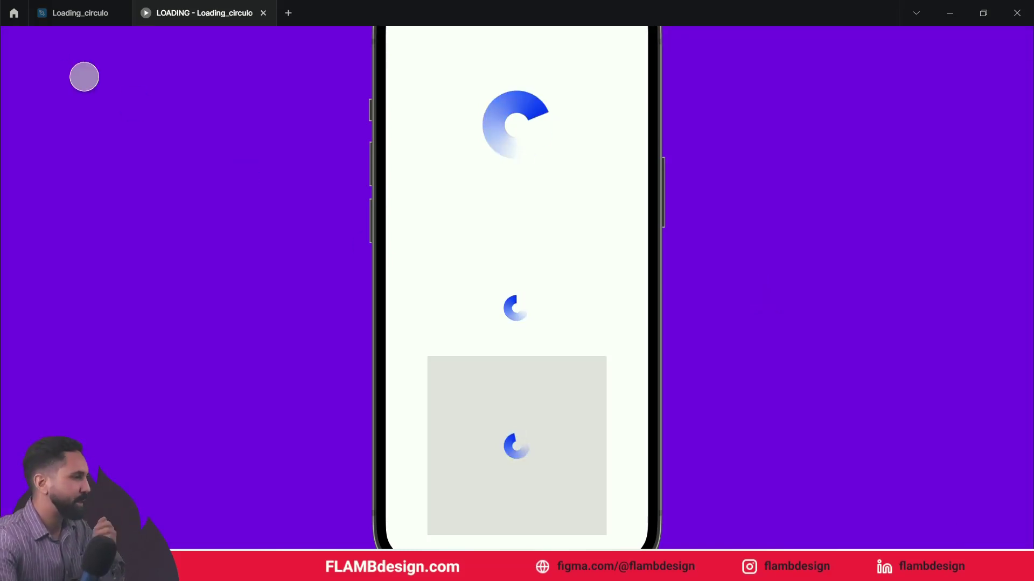
- Extend the gradient ring's sweep from 75% to 100% and preview the full circle
left_click(89, 16)
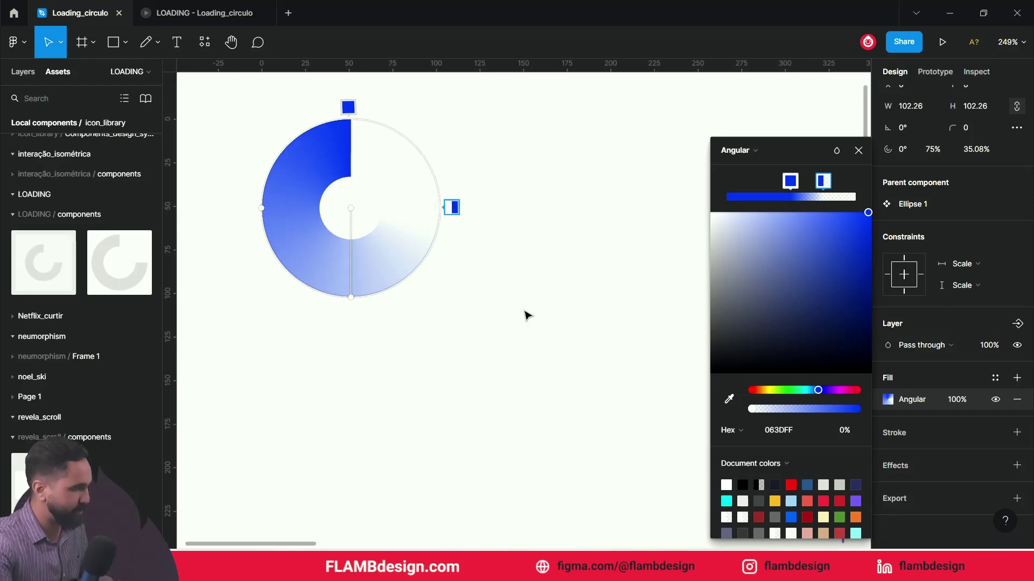
scroll(527, 315, "down", 3)
mouse_move(578, 321)
left_mouse_down()
mouse_move(314, 221)
mouse_move(341, 173)
left_mouse_up()
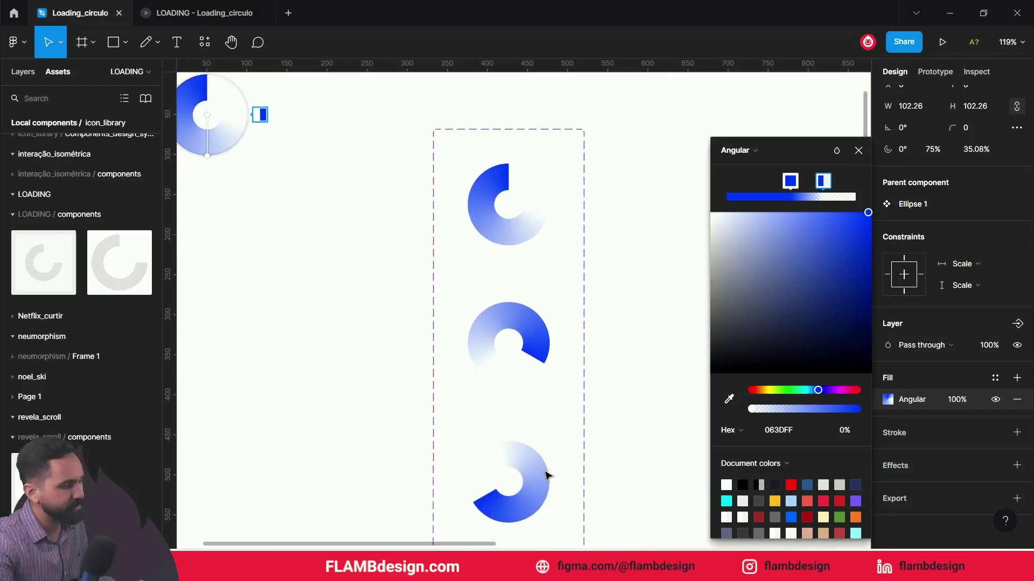
mouse_move(250, 281)
left_mouse_down()
mouse_move(410, 373)
mouse_move(436, 412)
left_mouse_up()
left_click(376, 277)
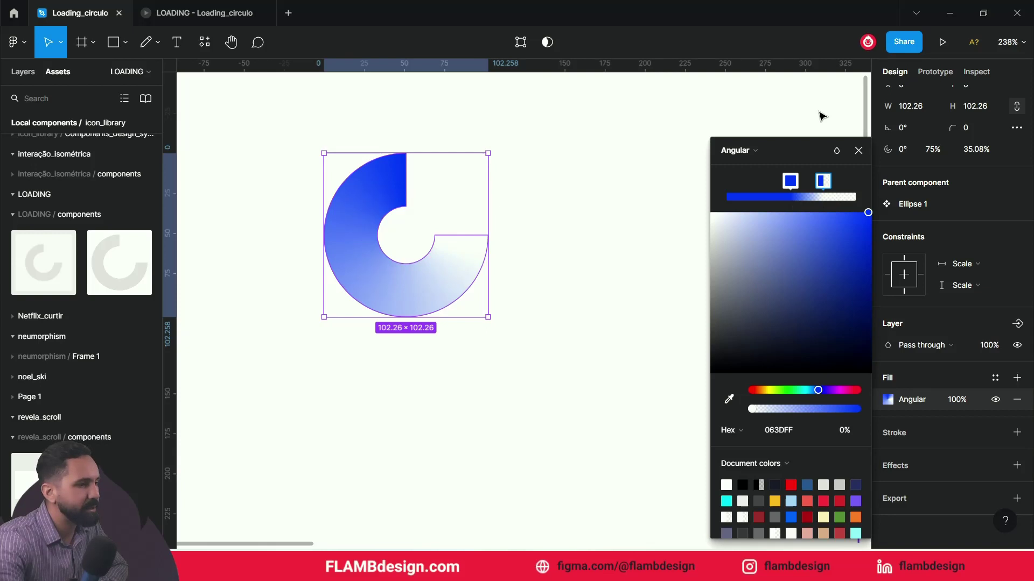
mouse_move(406, 180)
mouse_move(406, 180)
left_mouse_down()
mouse_move(446, 203)
mouse_move(468, 235)
left_mouse_up()
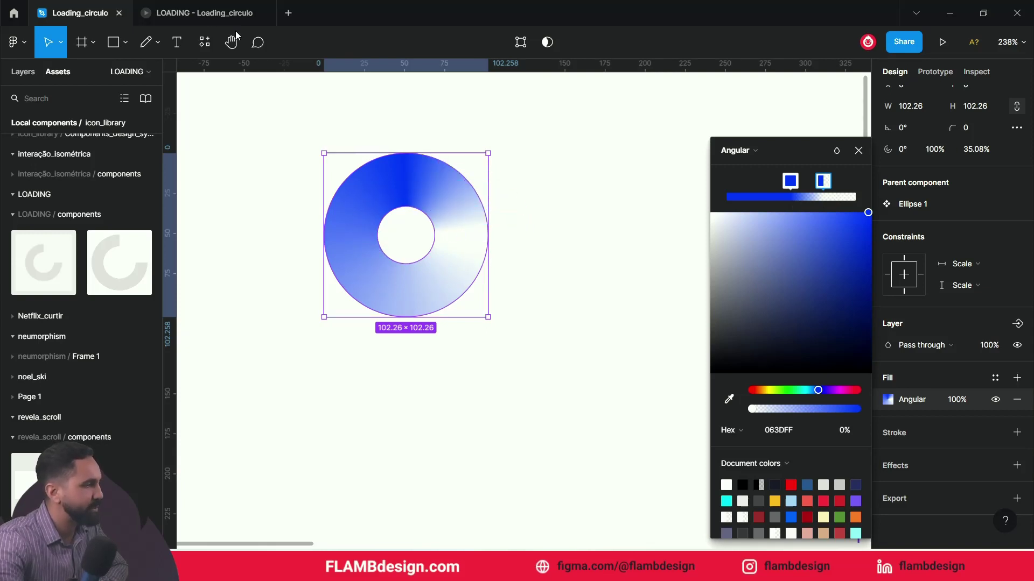
left_click(203, 12)
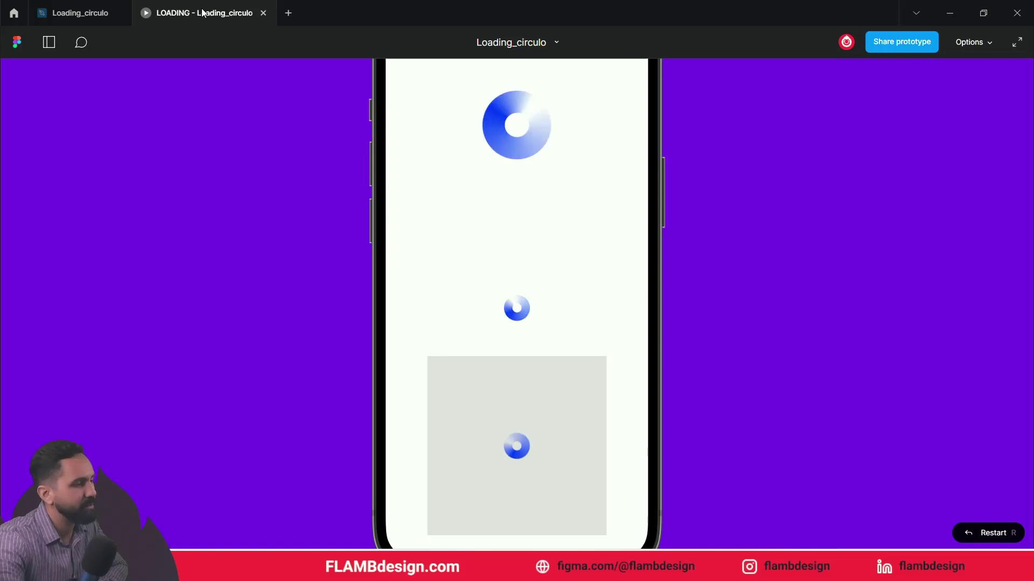
- Make the second gradient stop 100% opaque yellow FFD706 and preview the spinner
left_click(101, 15)
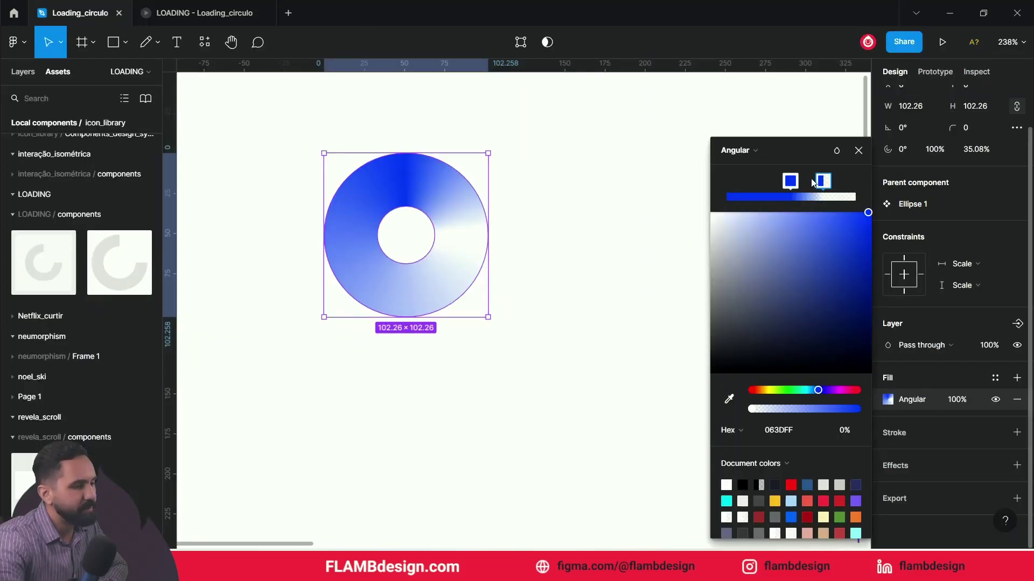
type("100")
key("Return")
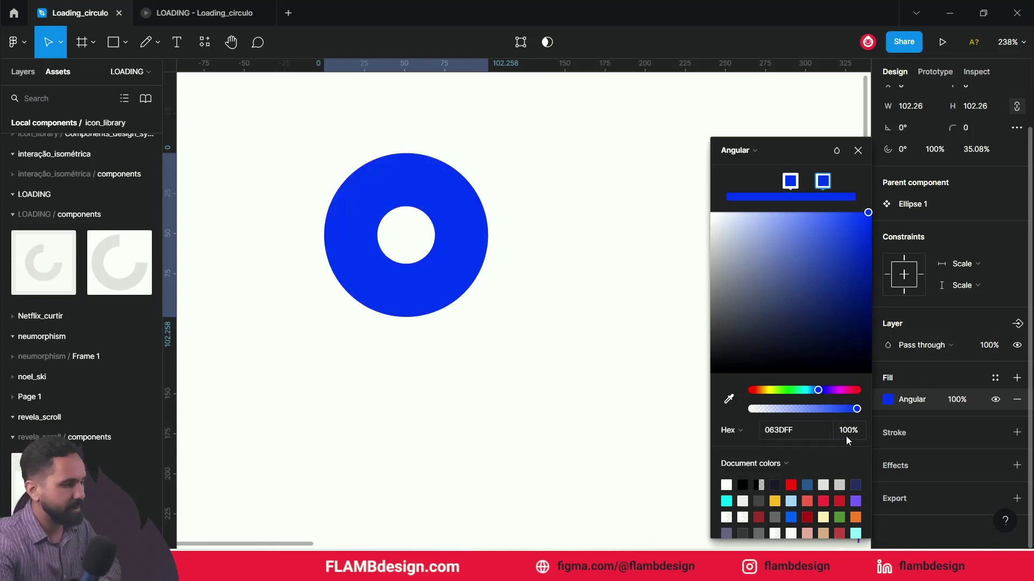
left_click_drag(819, 392, 769, 388)
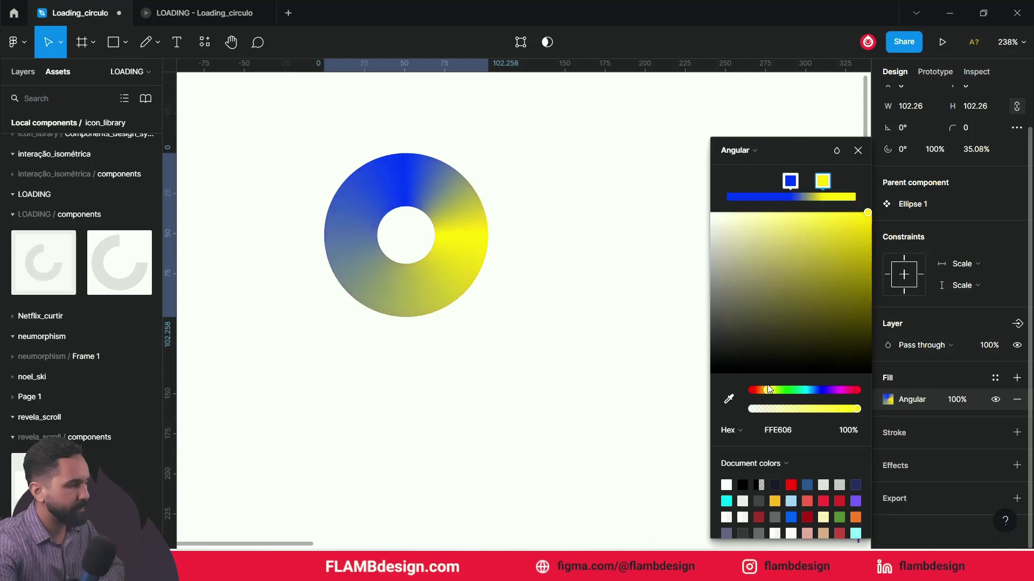
left_click(236, 13)
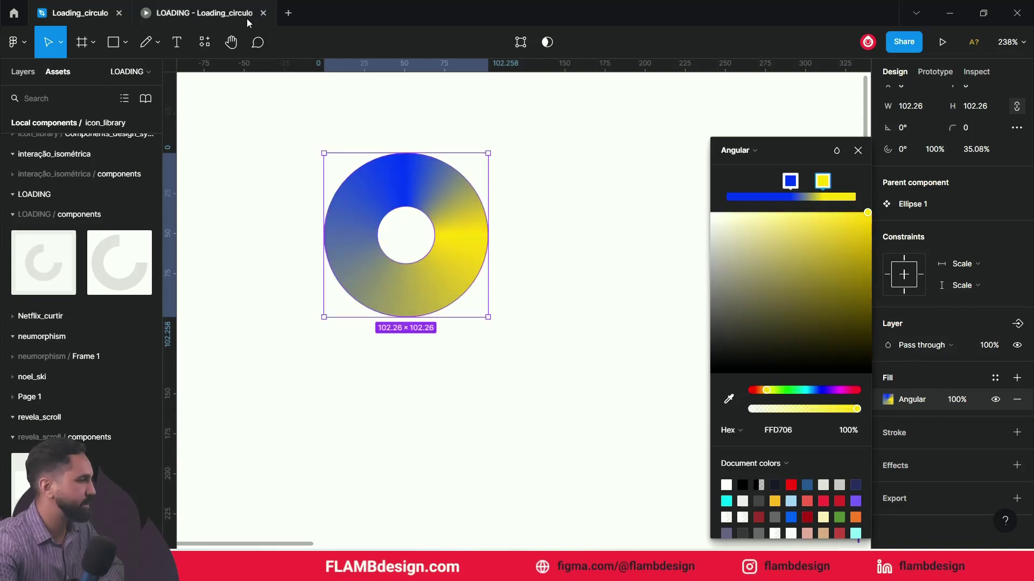